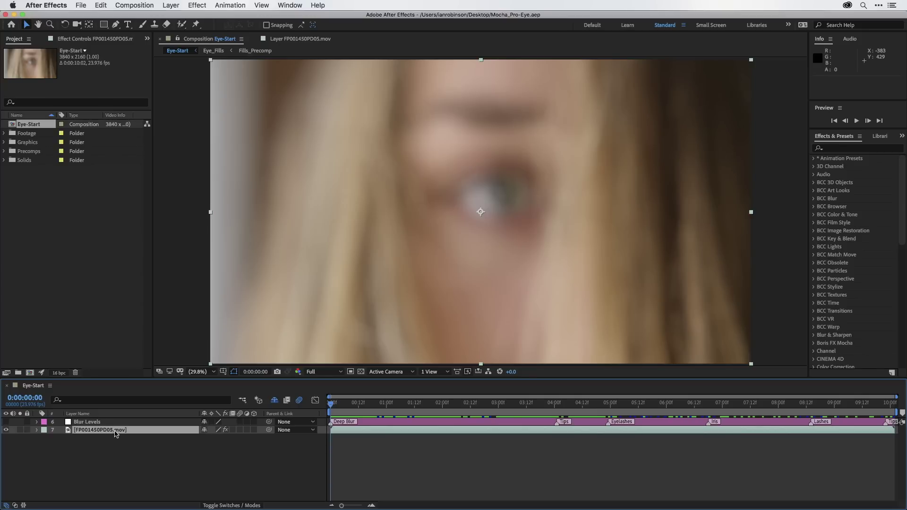
- Examine the Blur Levels null layer and the settings of its Deep Blur marker, closing them without changes
click(89, 423)
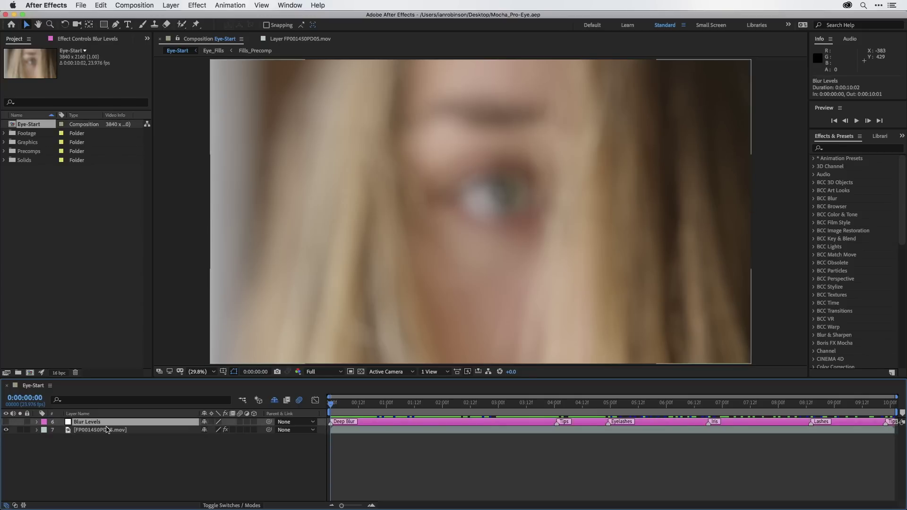
click(169, 4)
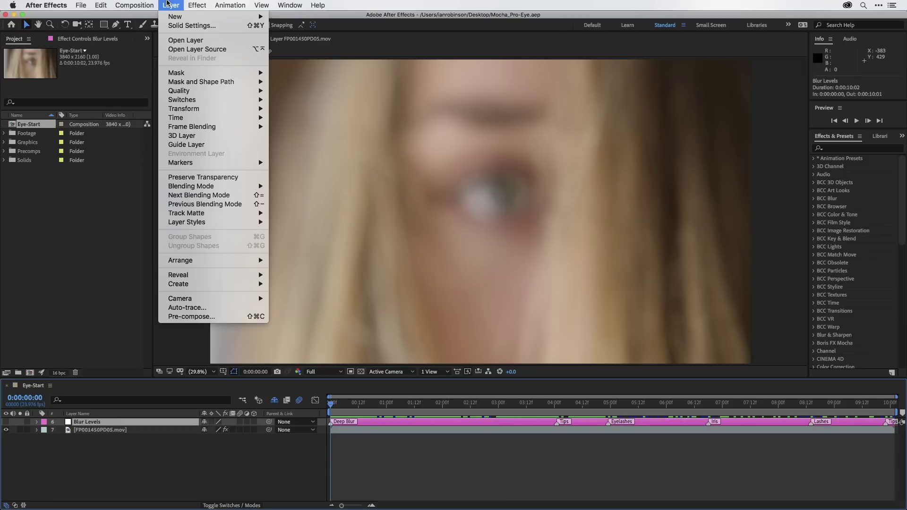
mouse_move(176, 16)
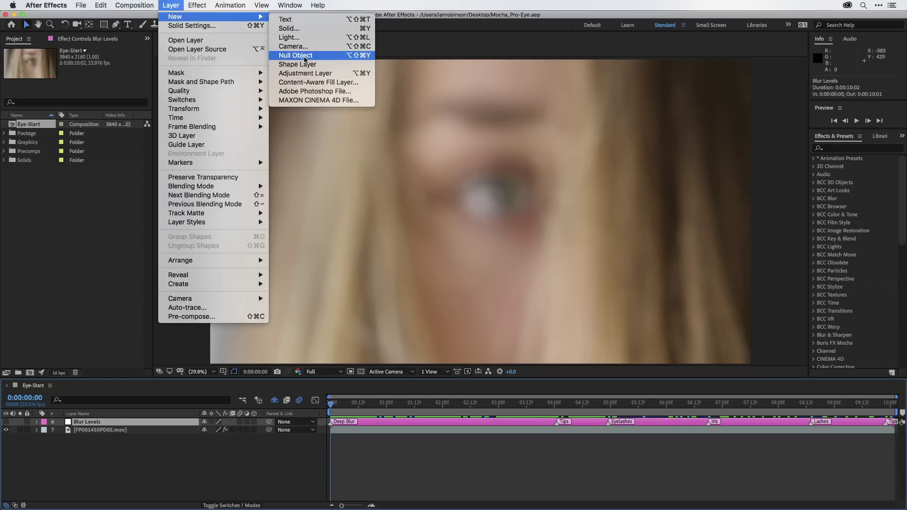
click(162, 3)
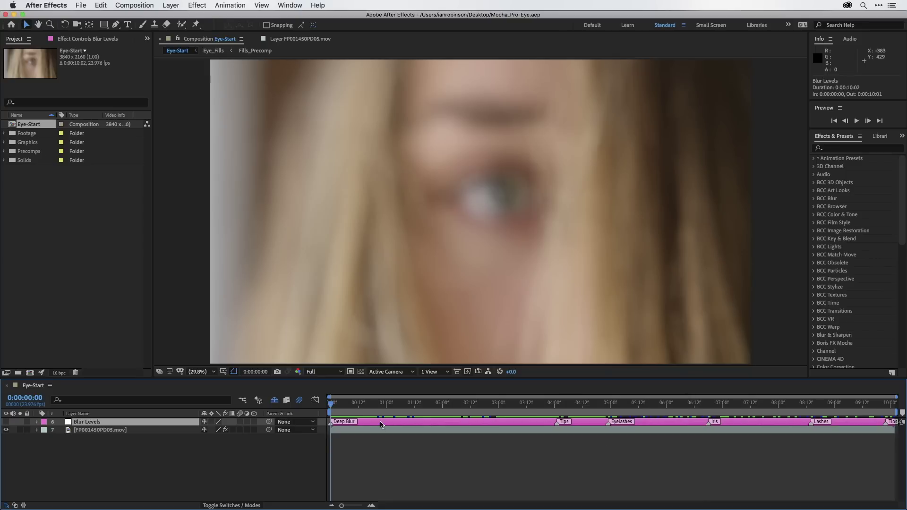
double_click(331, 423)
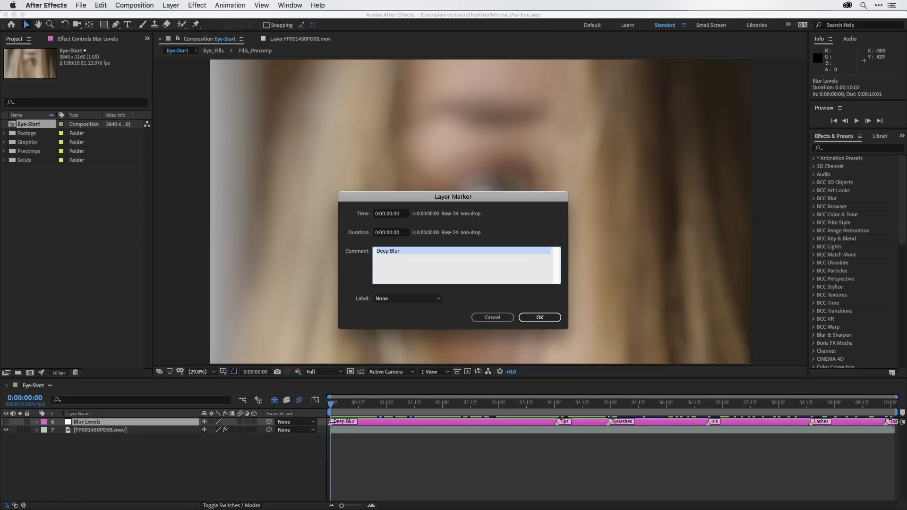
click(487, 317)
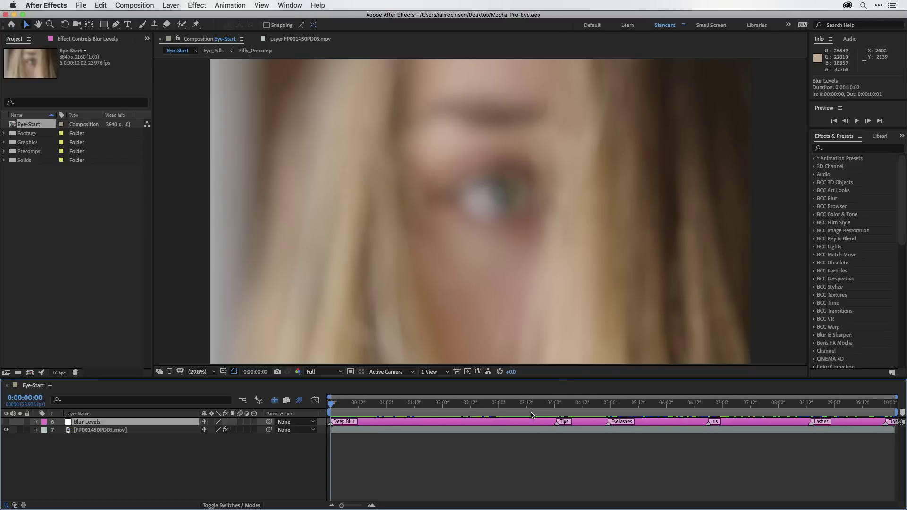
- Examine the footage's focus at the Tips, Eyelashes, Iris and Lashes markers and at the final marker
drag(364, 407, 555, 416)
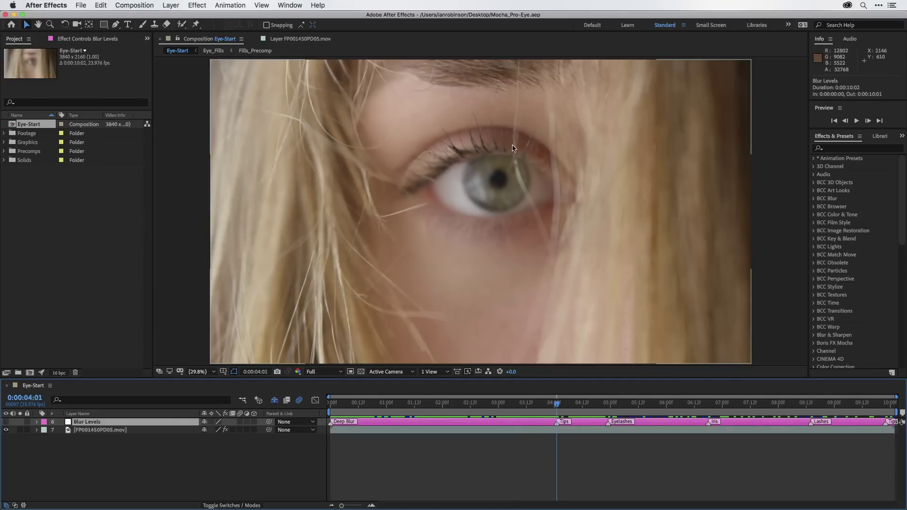
drag(557, 405, 610, 414)
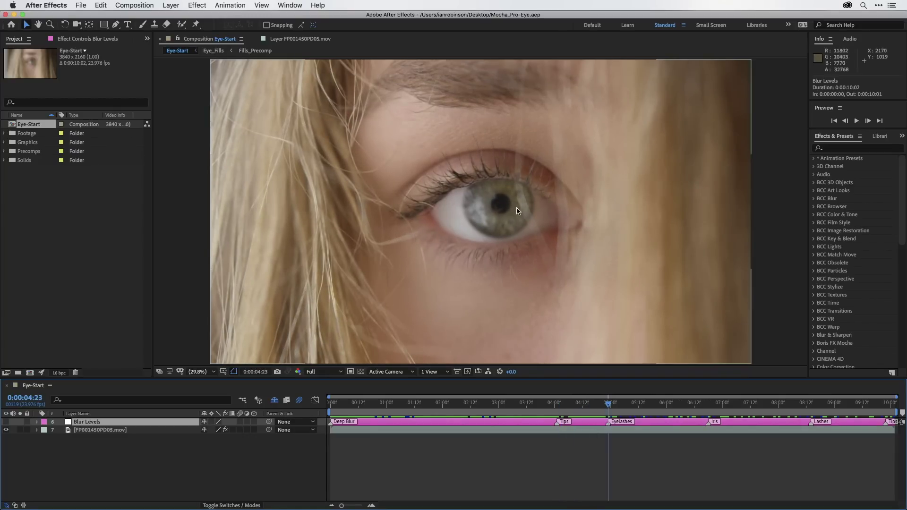
drag(652, 402, 705, 417)
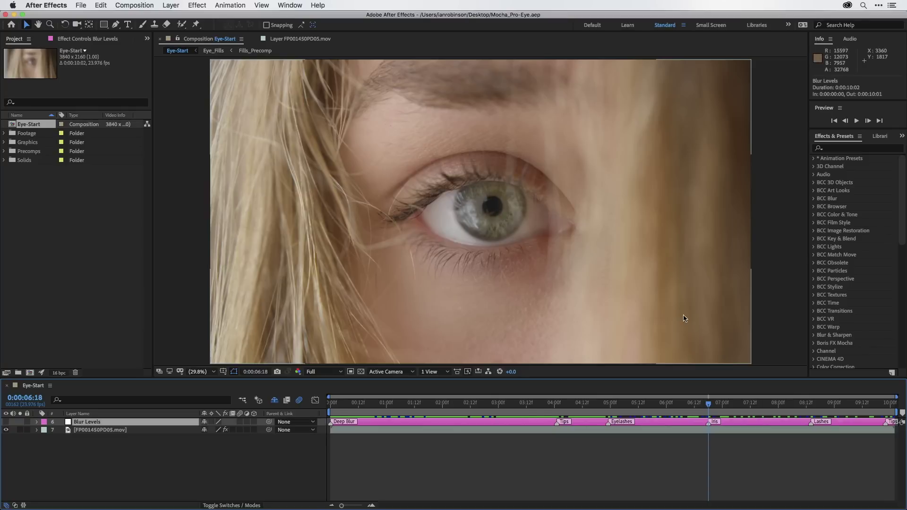
drag(731, 405, 808, 410)
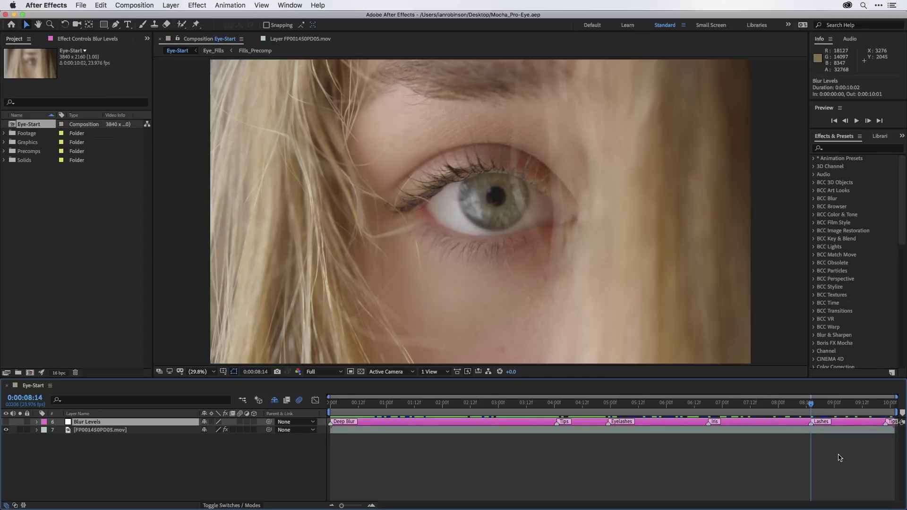
drag(827, 407, 881, 411)
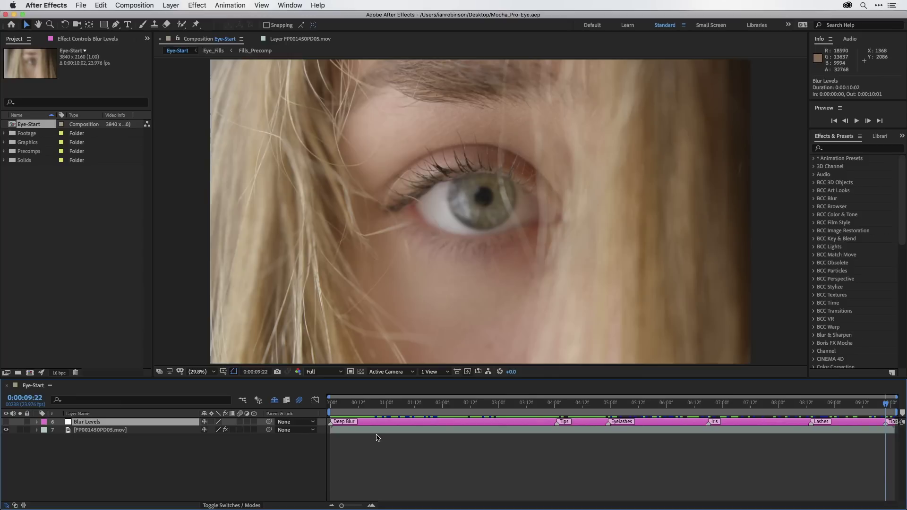
- At the Eyelashes marker (0:00:04:23), apply Mocha Pro to the FP001450PD05.mov layer and place it above S_FilmEffect
click(360, 405)
mouse_move(360, 405)
mouse_down()
mouse_move(337, 406)
mouse_move(608, 418)
mouse_up()
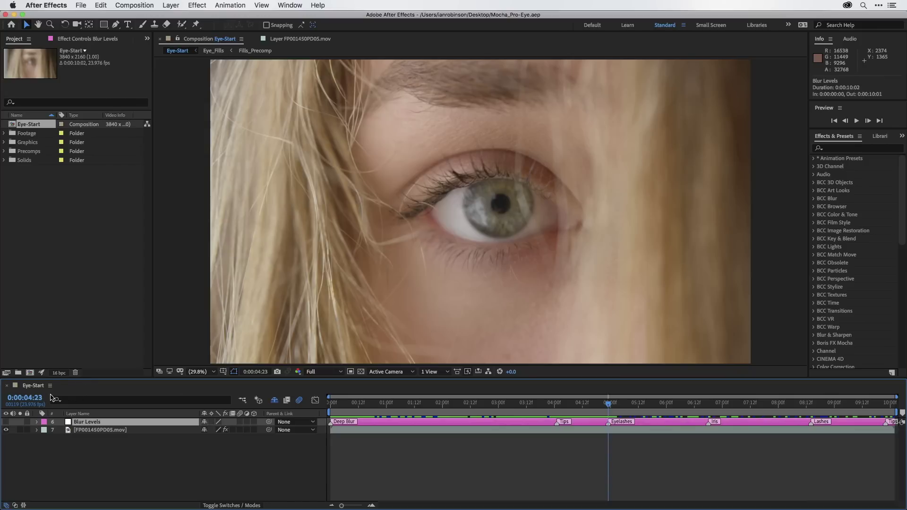
click(74, 431)
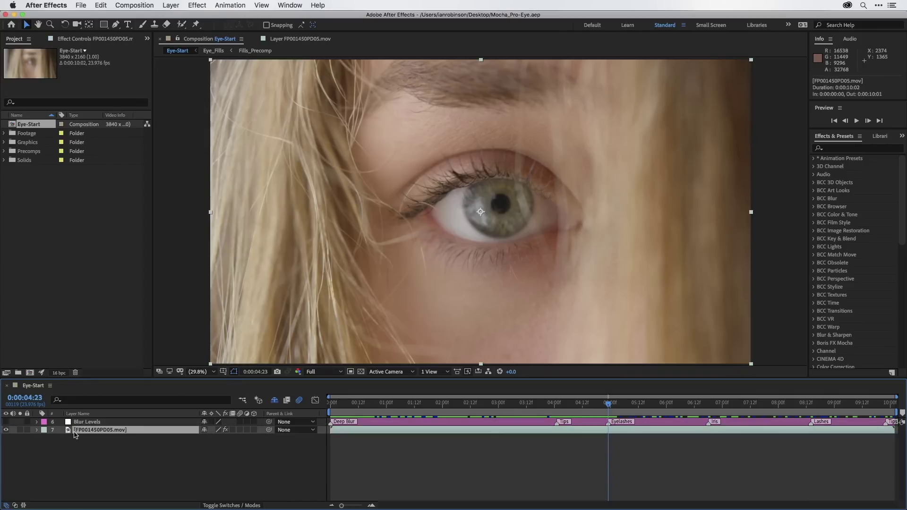
click(192, 3)
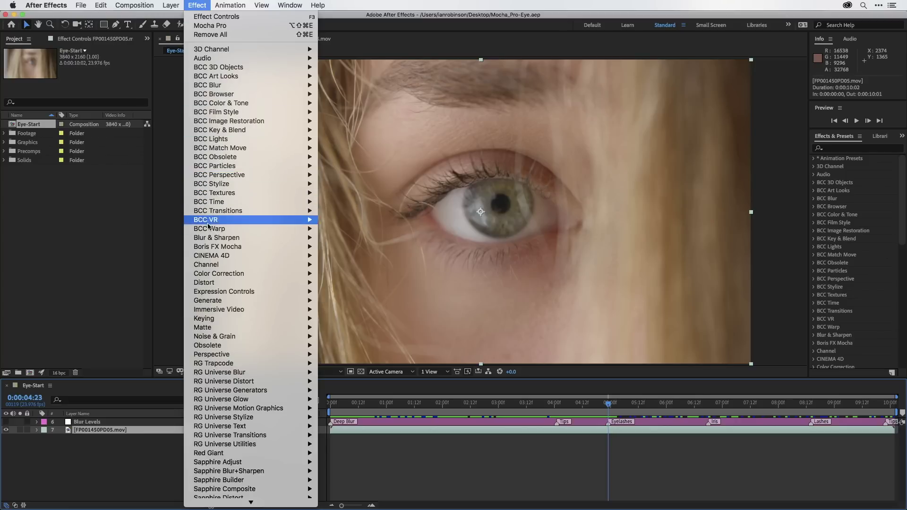
mouse_move(210, 249)
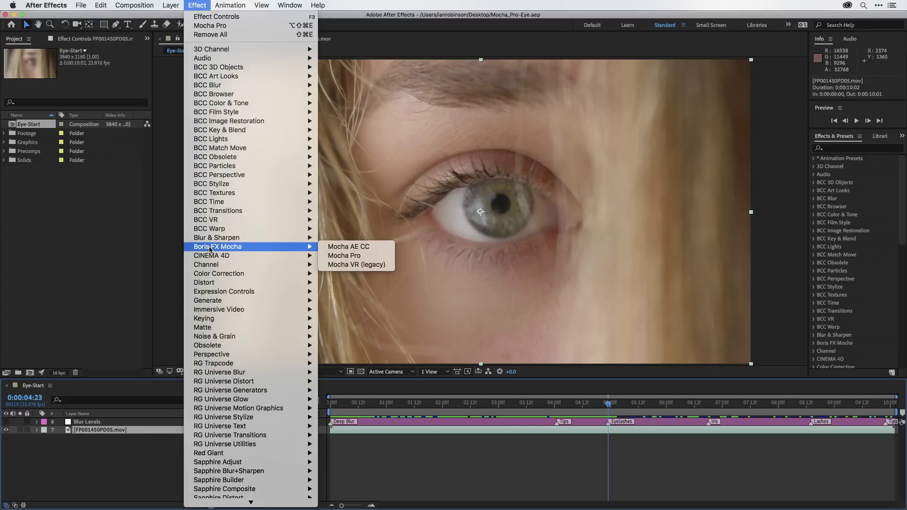
click(333, 258)
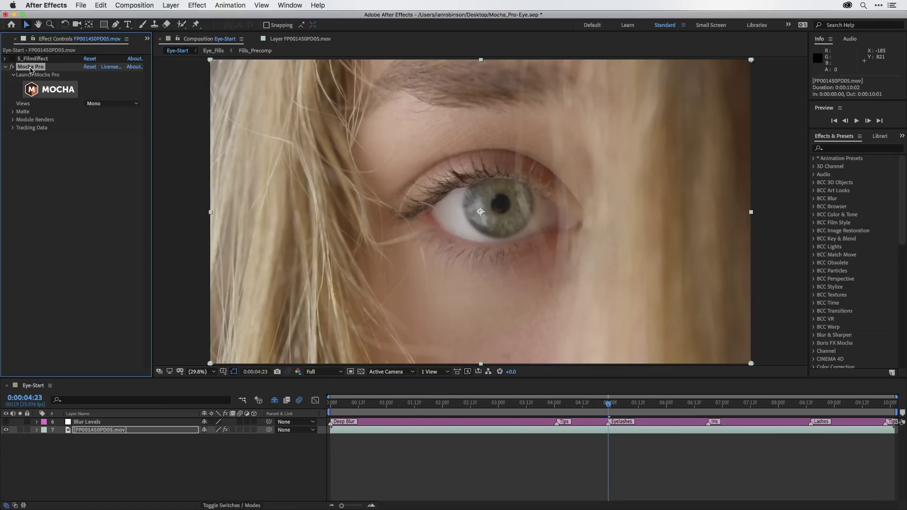
drag(30, 70, 34, 60)
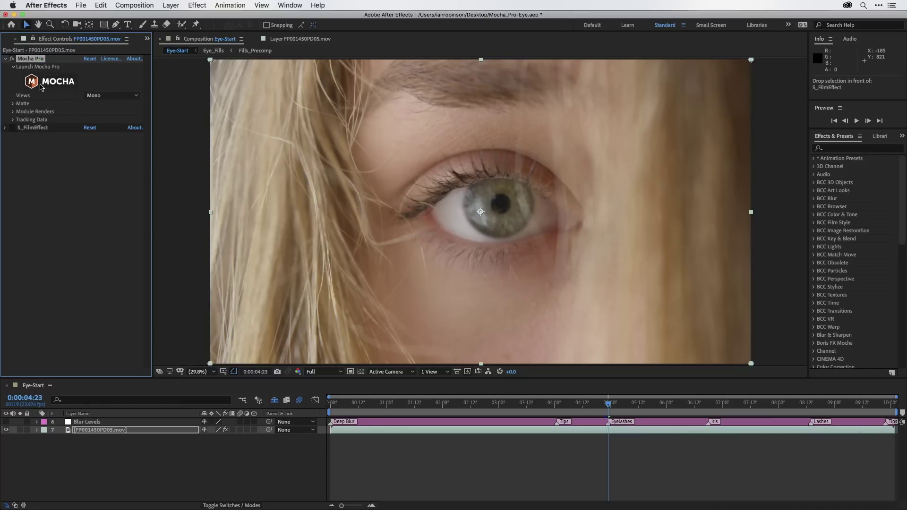
- Launch the Mocha Pro interface and draw a rectangular X-spline enclosing the eye, brow and surrounding skin
click(41, 85)
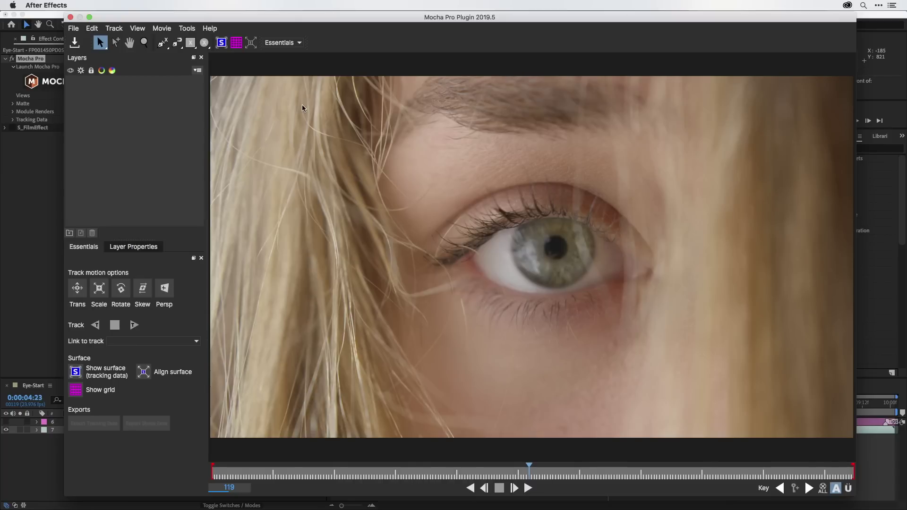
click(190, 43)
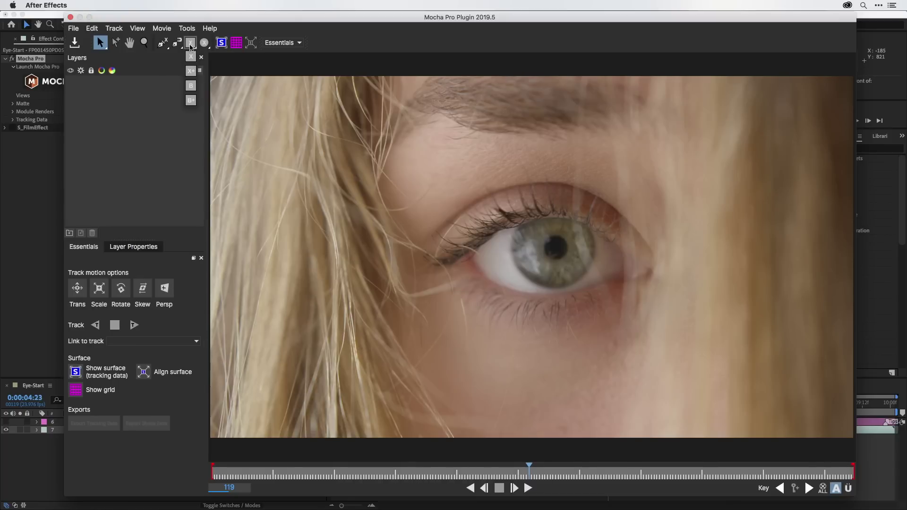
click(192, 57)
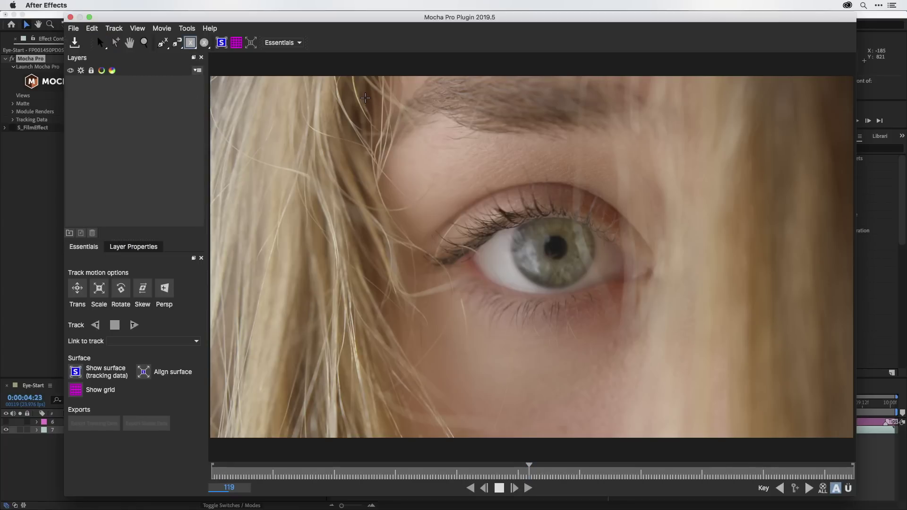
drag(365, 98, 741, 402)
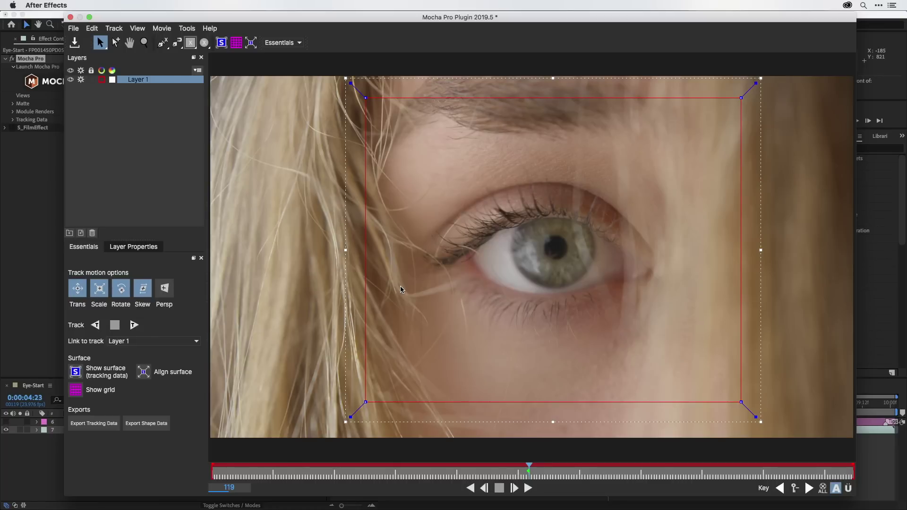
- Show the planar grid, centre the tracking surface on the pupil, and hide the surface outline
click(236, 43)
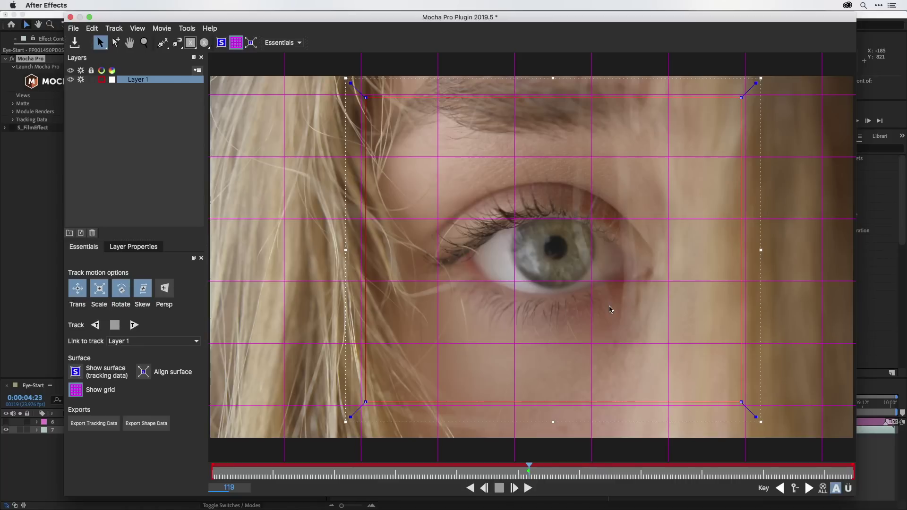
click(222, 43)
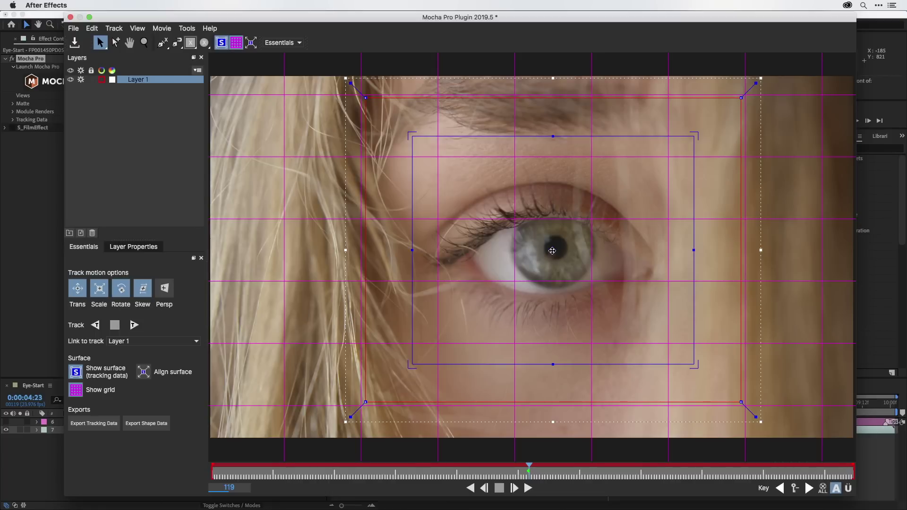
drag(553, 250, 554, 249)
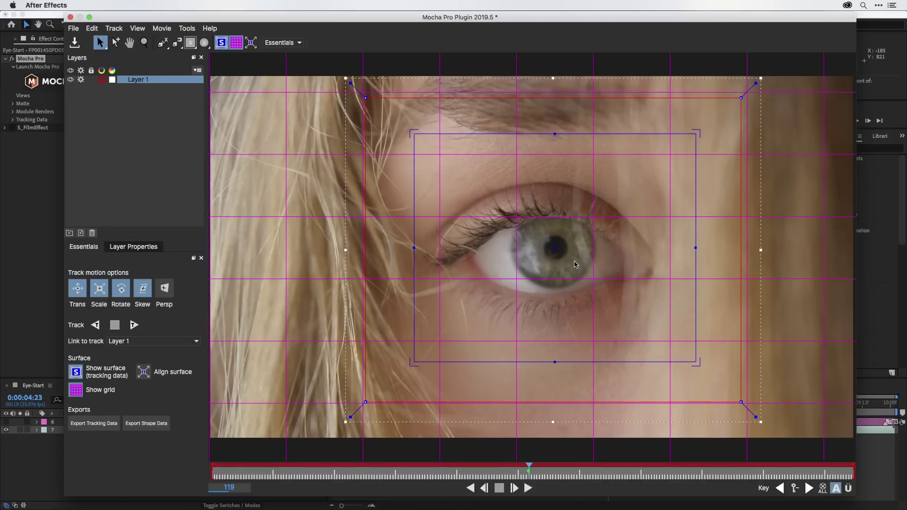
click(221, 44)
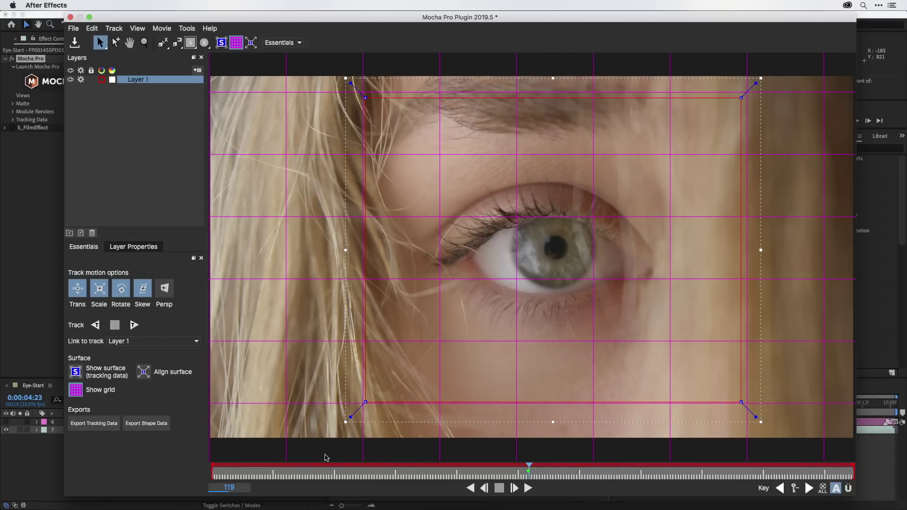
- Limit the motion options to translation and scale, and track the rectangle backward from frame 119 to frame 0
click(143, 292)
click(121, 290)
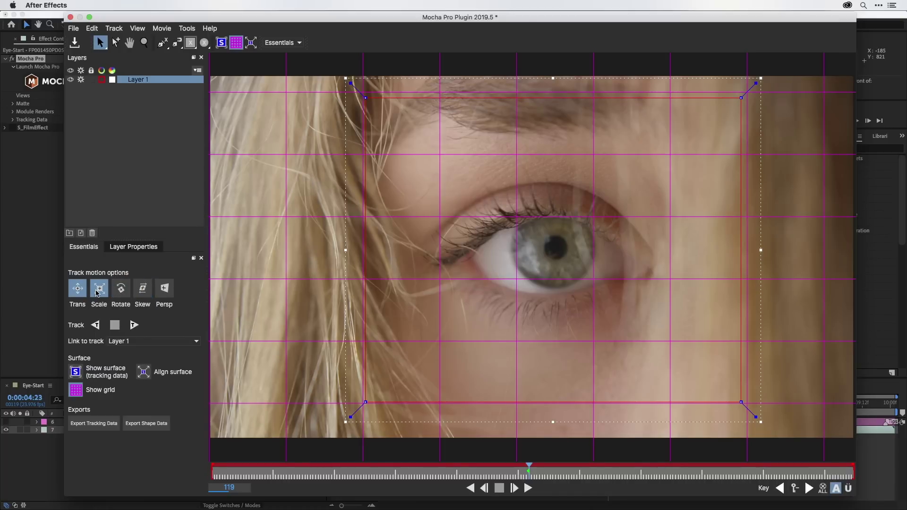
click(96, 327)
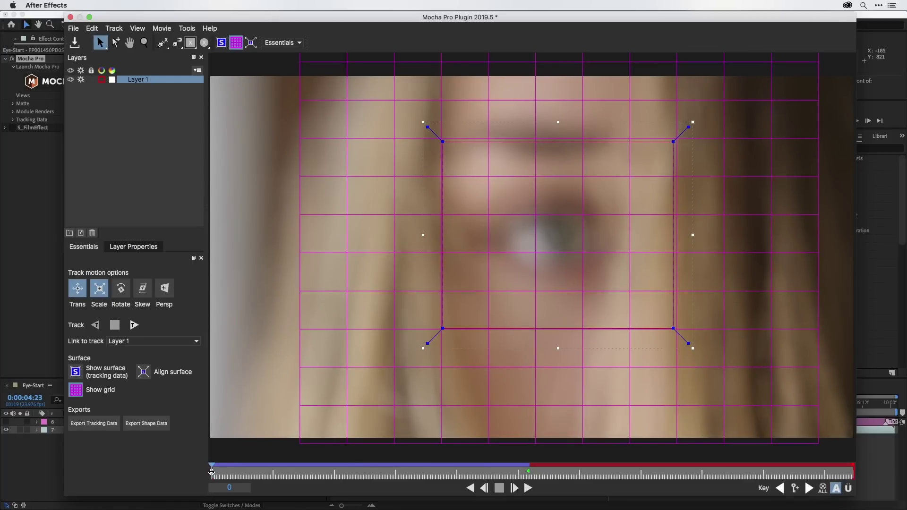
- Return to frame 119, track the rectangle forward to frame 241, and hide the planar grid
drag(212, 472, 529, 480)
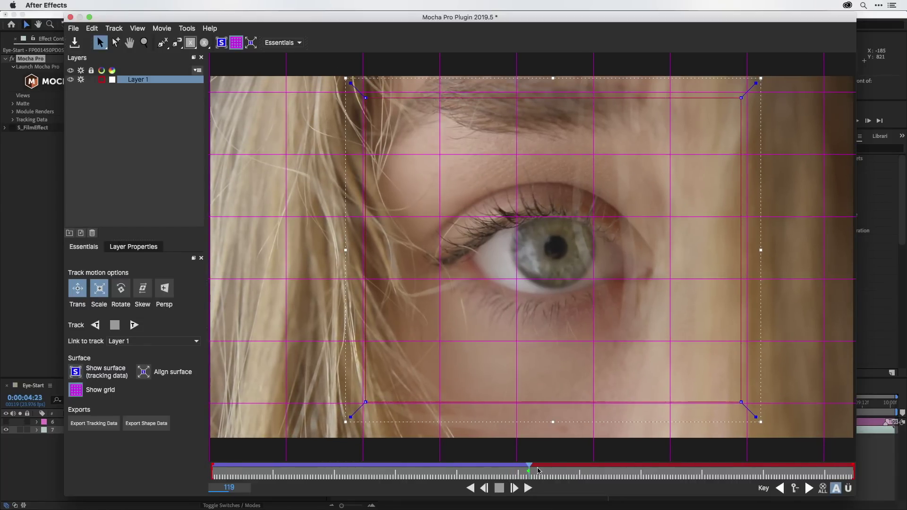
click(135, 326)
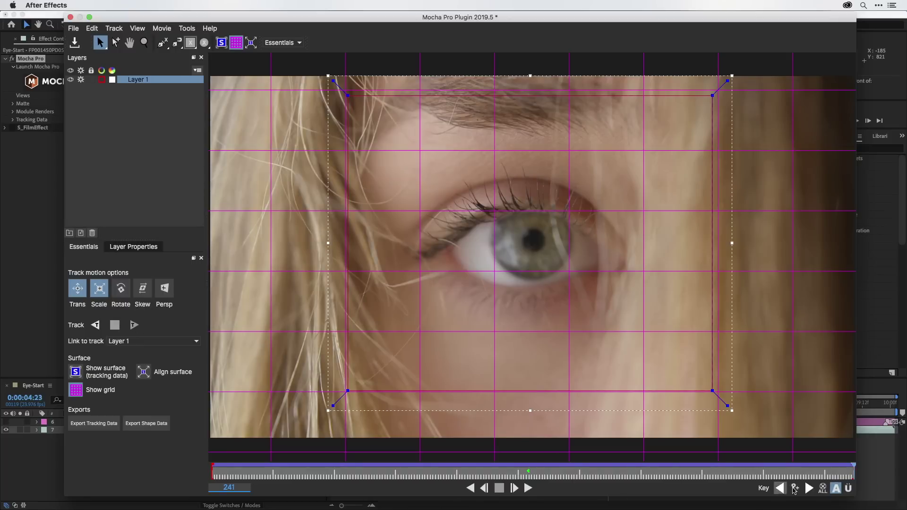
drag(853, 472, 793, 471)
drag(846, 468, 856, 467)
click(236, 43)
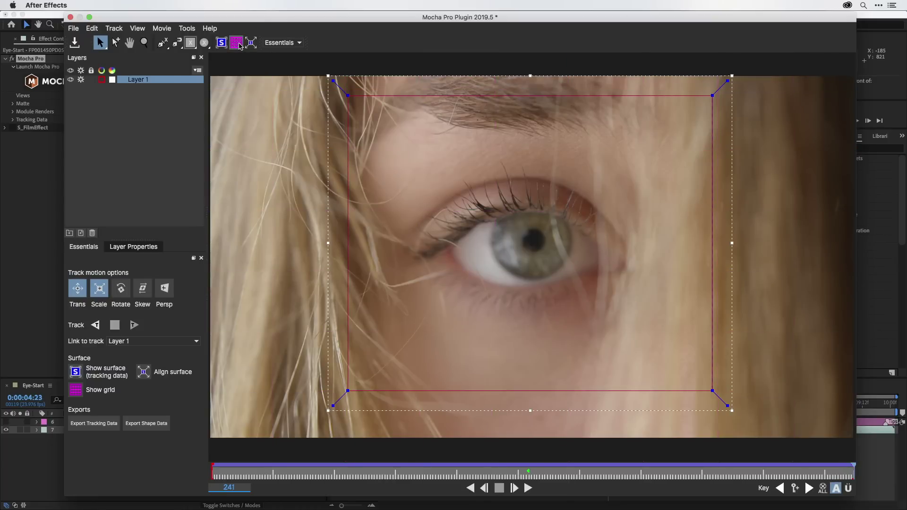
- Rename Layer 1 as Track, turn off its processing, and lock it
double_click(142, 82)
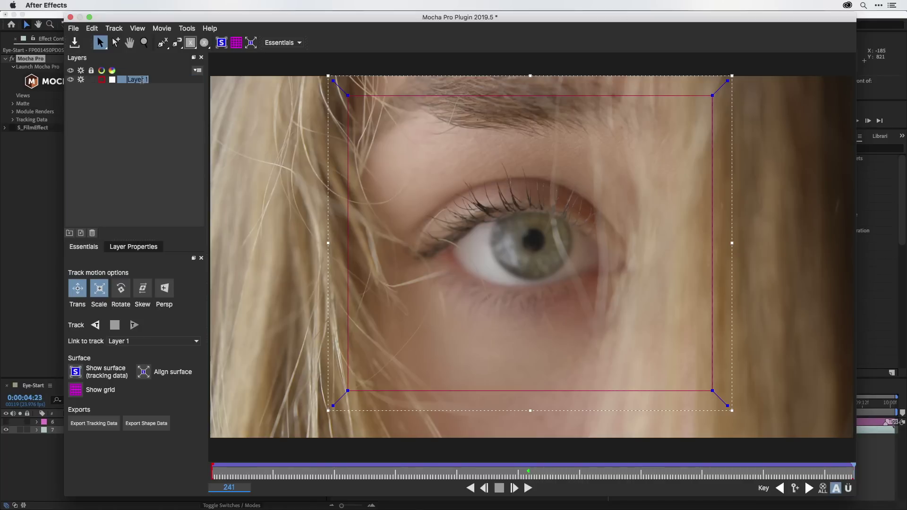
text(Track)
key(Return)
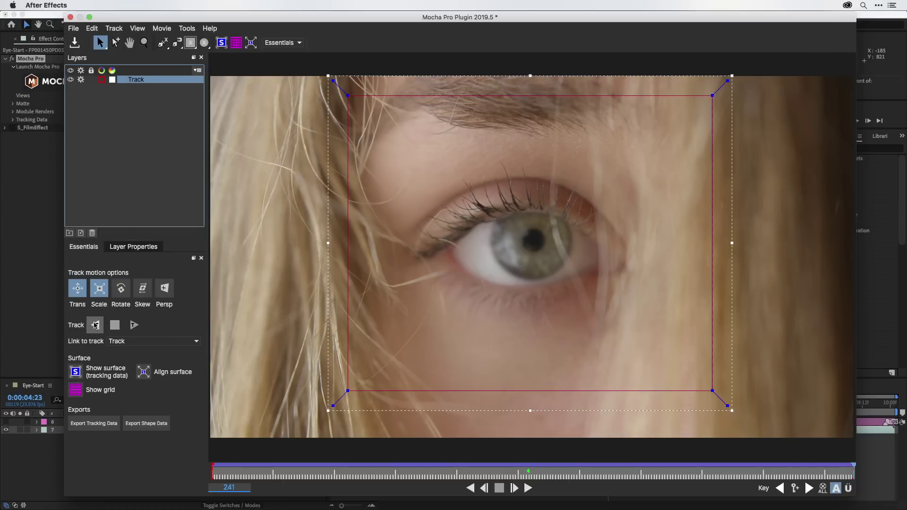
click(81, 79)
click(91, 81)
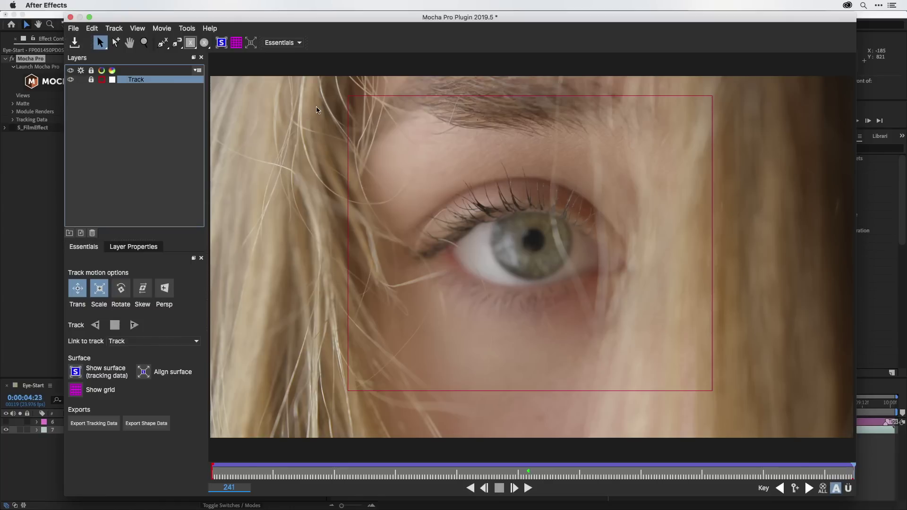
- Draw a circular X-spline around the iris at frame 241
click(204, 44)
click(205, 58)
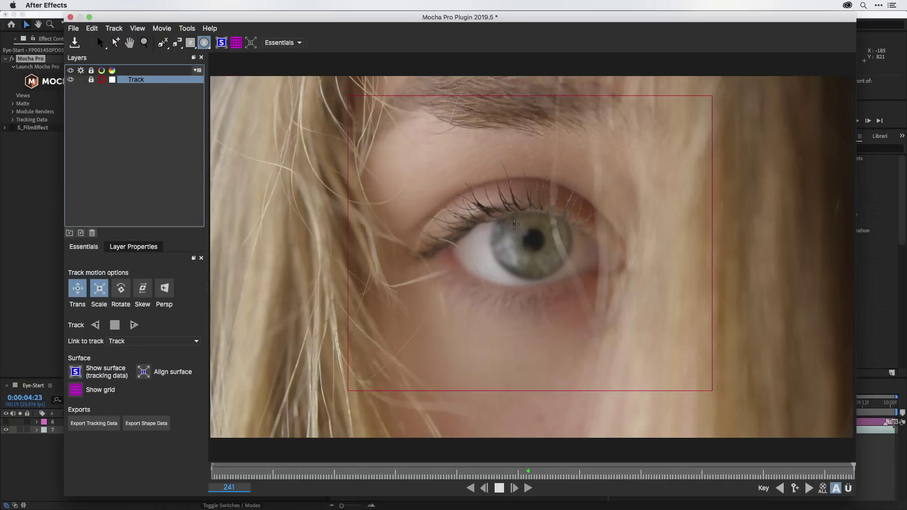
drag(485, 202, 564, 259)
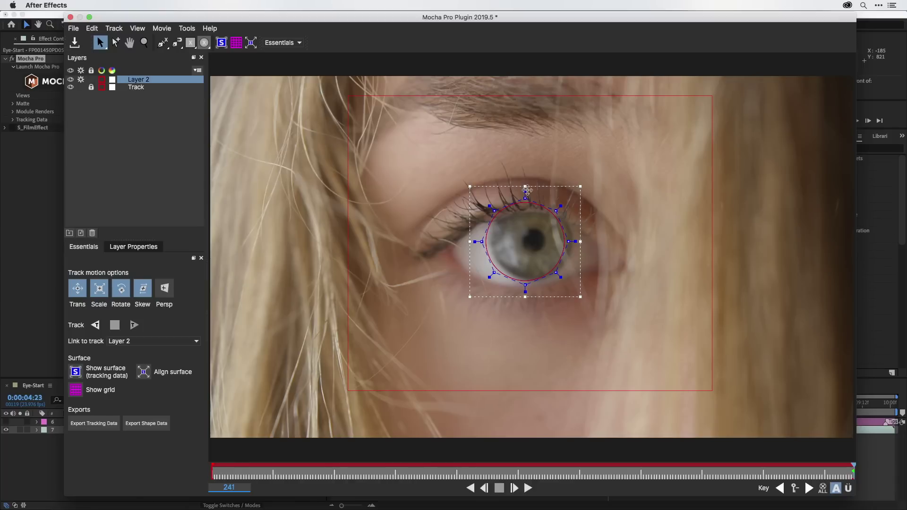
- Flatten, reposition and resize the circular spline at frame 241 so that it fits the iris
drag(526, 187, 527, 198)
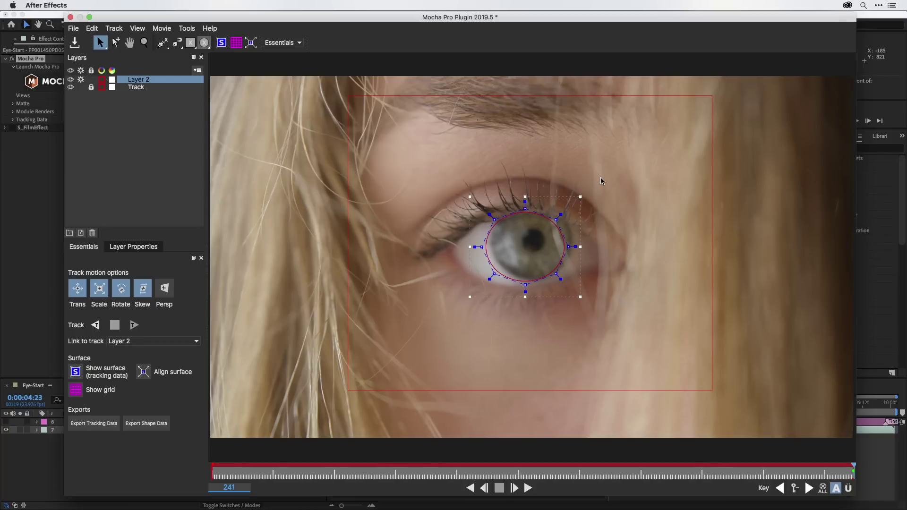
drag(601, 179, 417, 345)
drag(557, 274, 563, 271)
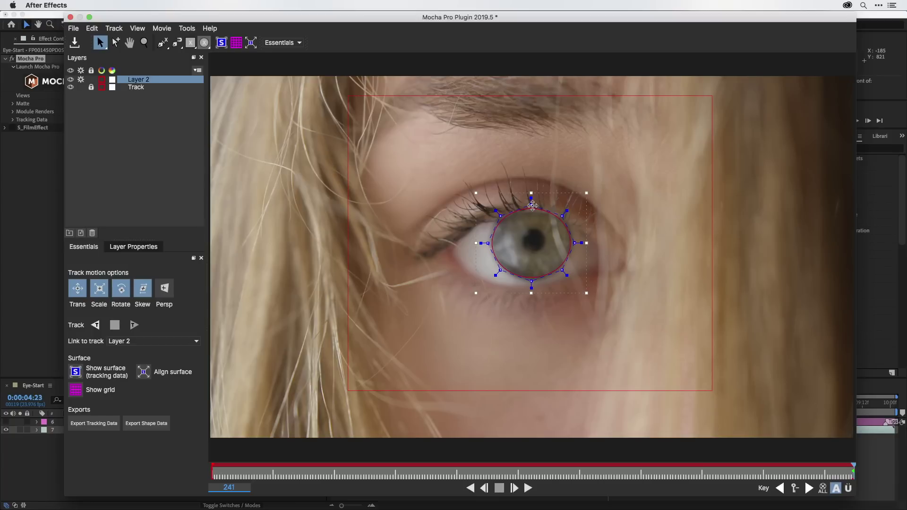
drag(533, 206, 531, 212)
drag(587, 294, 588, 295)
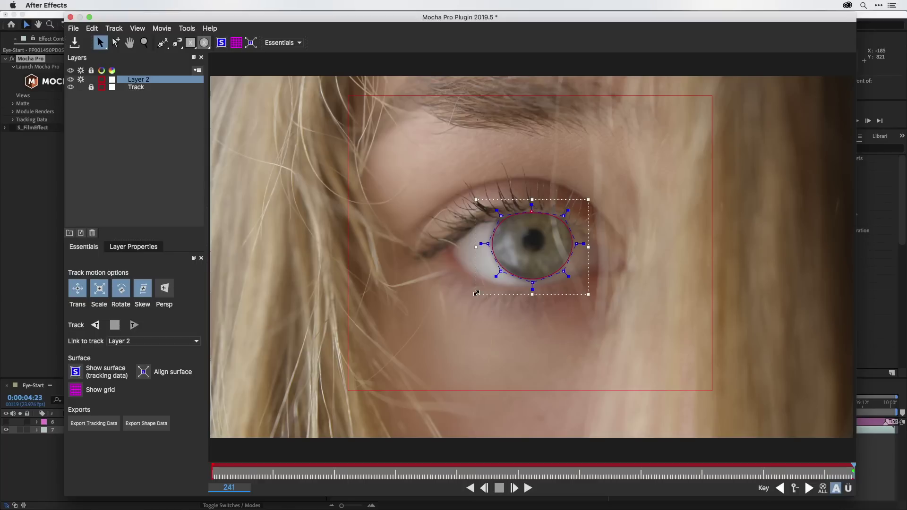
drag(476, 293, 477, 293)
drag(589, 202, 588, 202)
- Refine the spline's left edge and lower-left point to follow the iris outline closely
key(z)
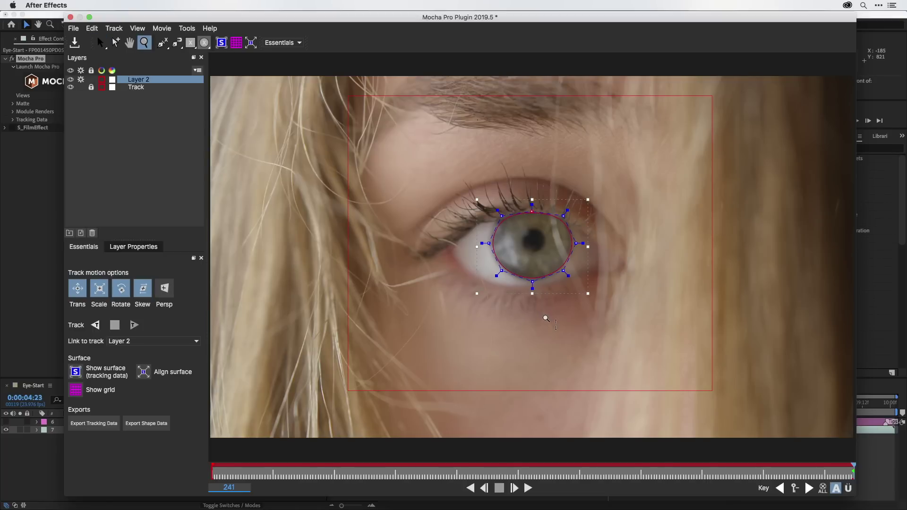
drag(546, 319, 579, 102)
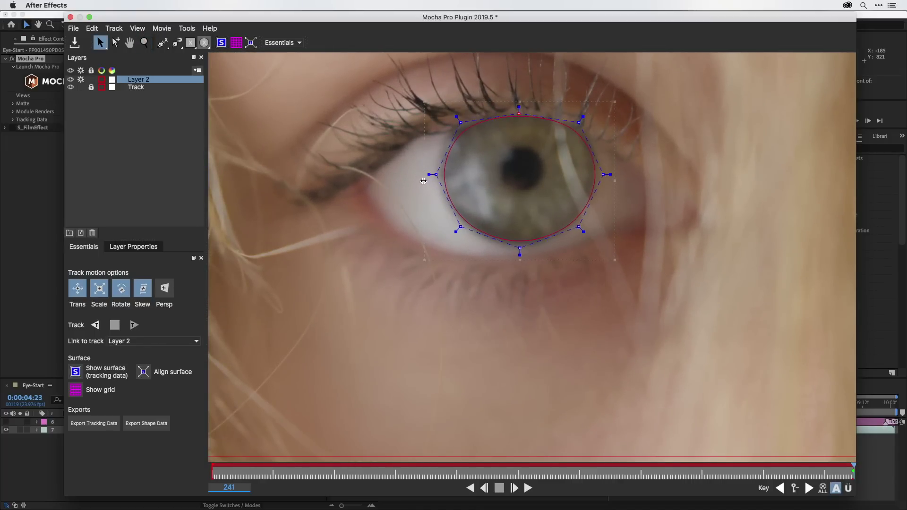
drag(424, 181, 421, 181)
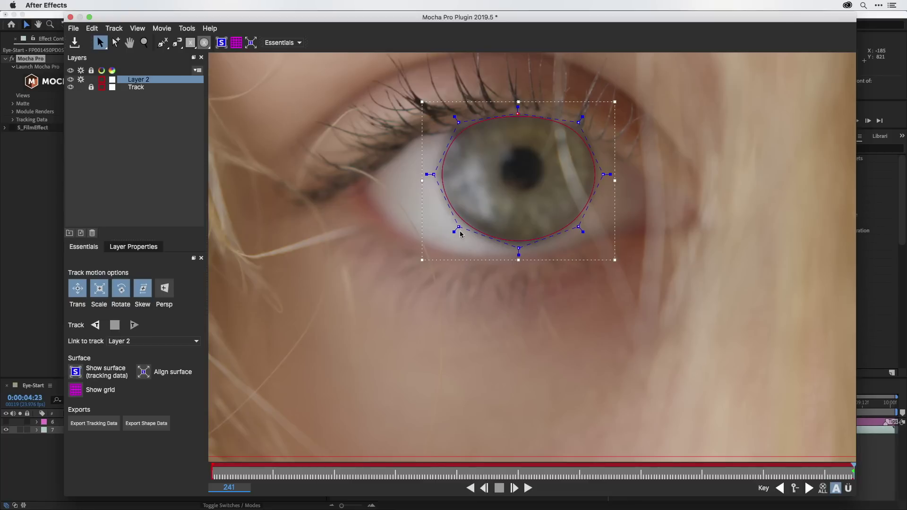
drag(458, 228, 461, 224)
- Rename Layer 2 as Iris and deselect it
double_click(139, 81)
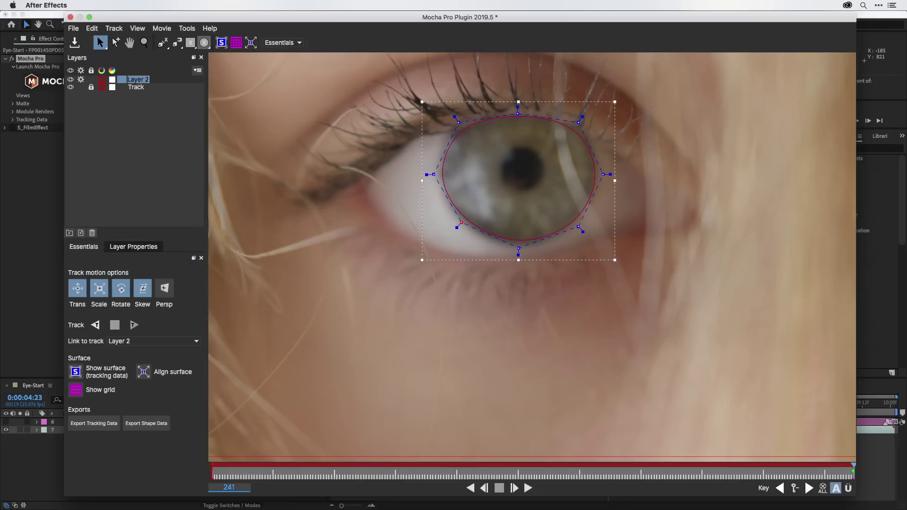
text(Iris)
click(149, 116)
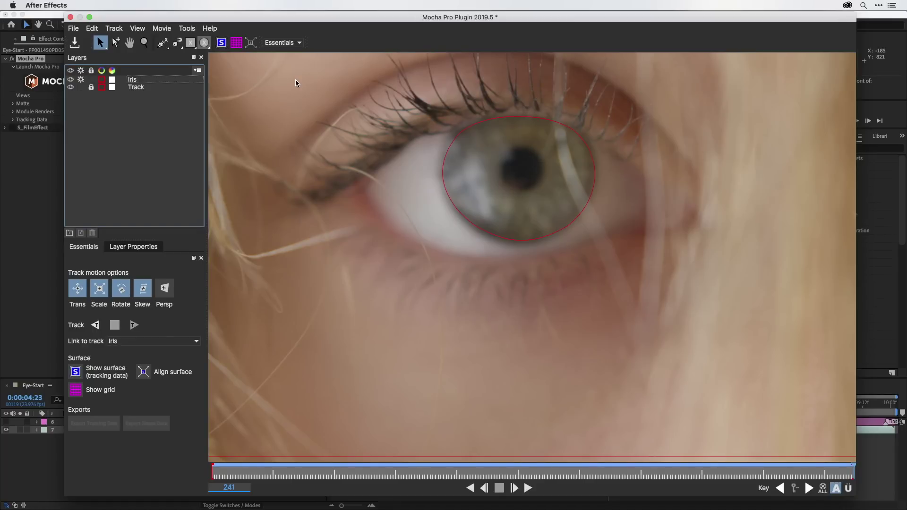
click(205, 44)
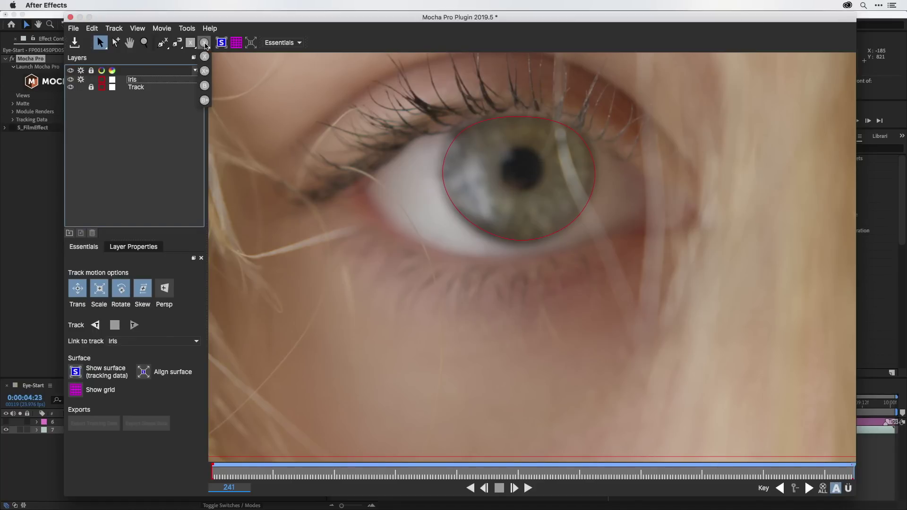
click(205, 72)
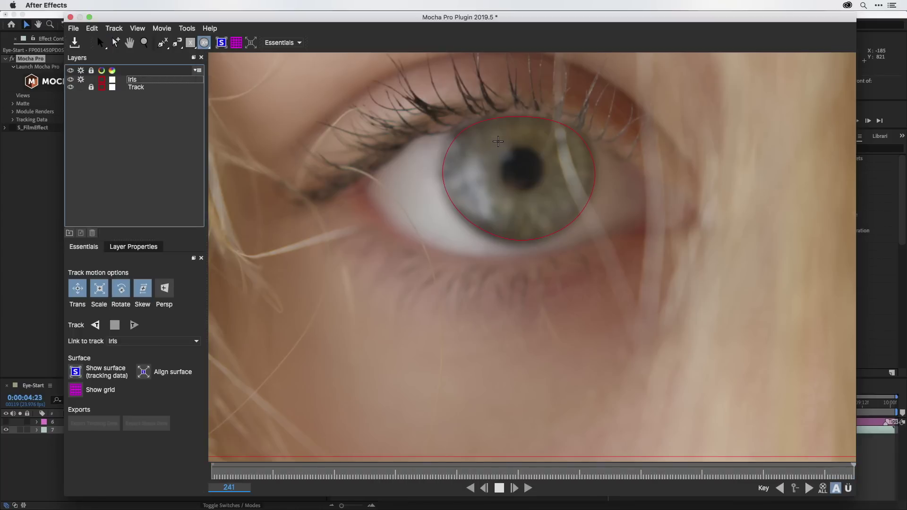
drag(498, 142, 531, 190)
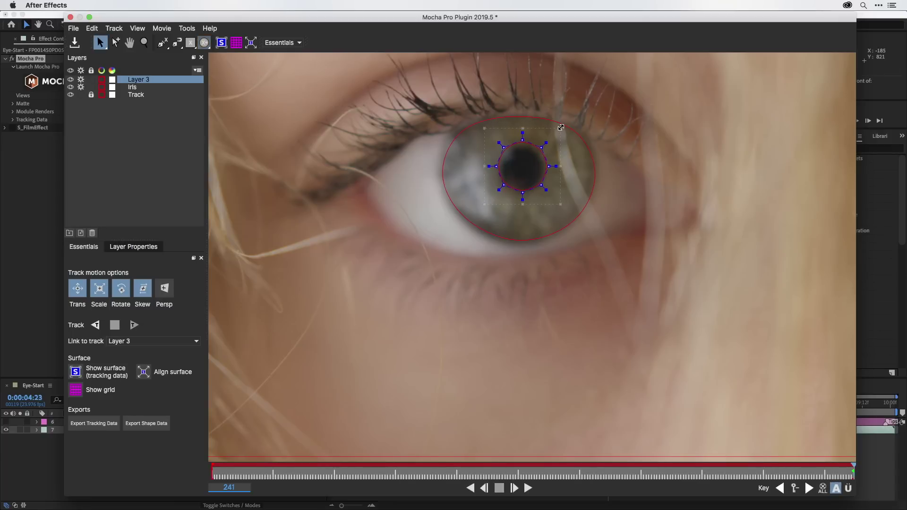
drag(561, 128, 556, 132)
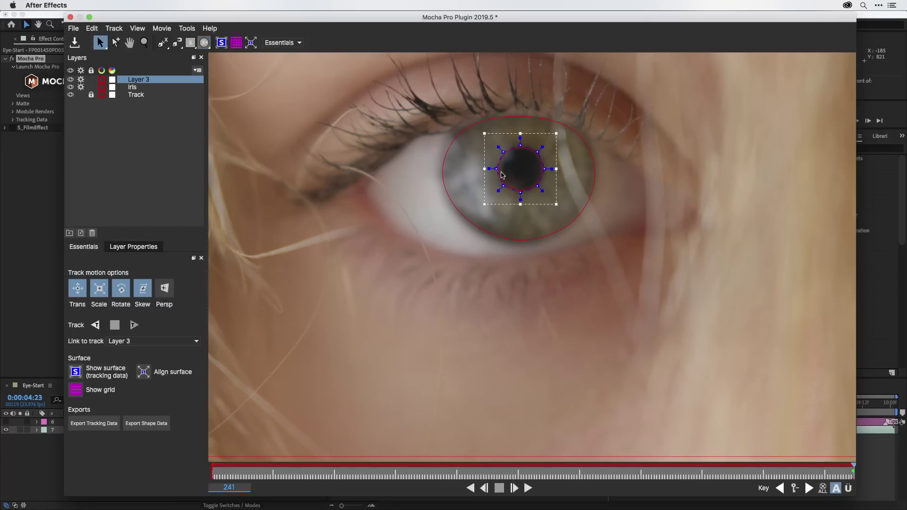
drag(482, 205, 484, 205)
click(93, 233)
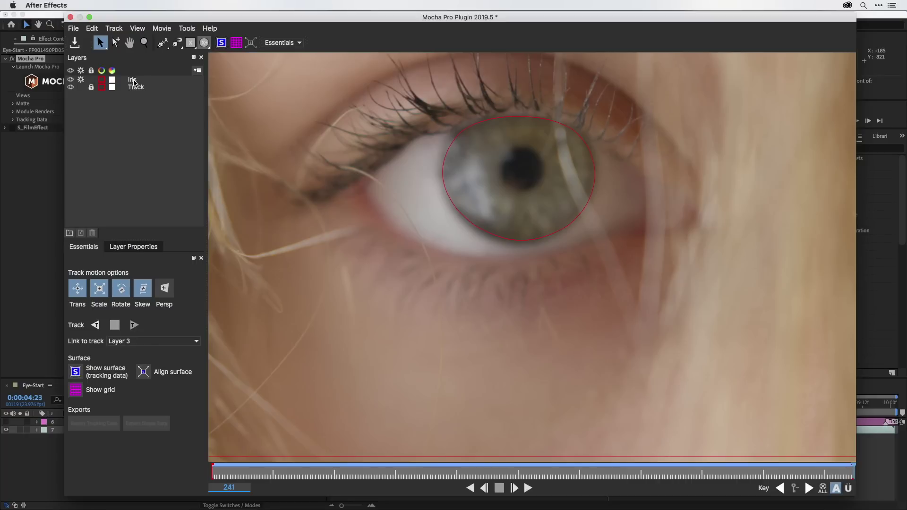
- Add a circular X-spline around the pupil to the Iris layer, centre it on the pupil, and deselect the layer
click(134, 83)
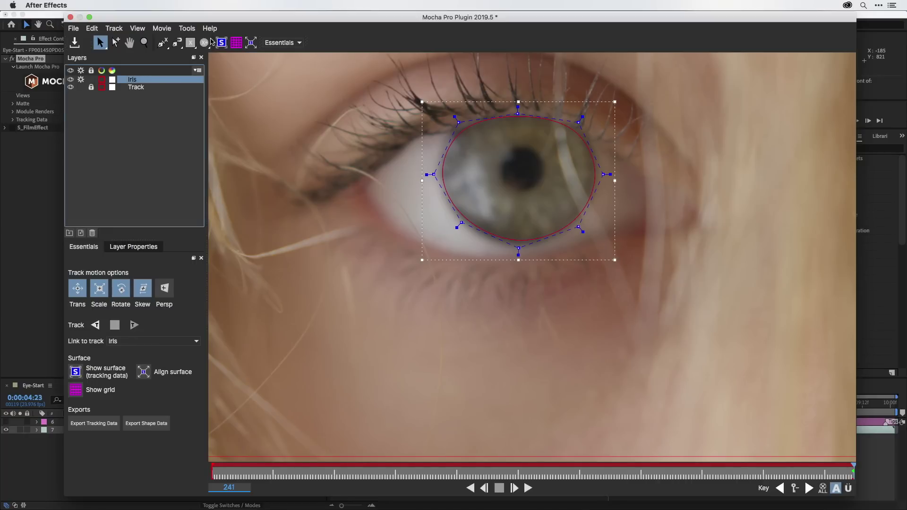
click(204, 43)
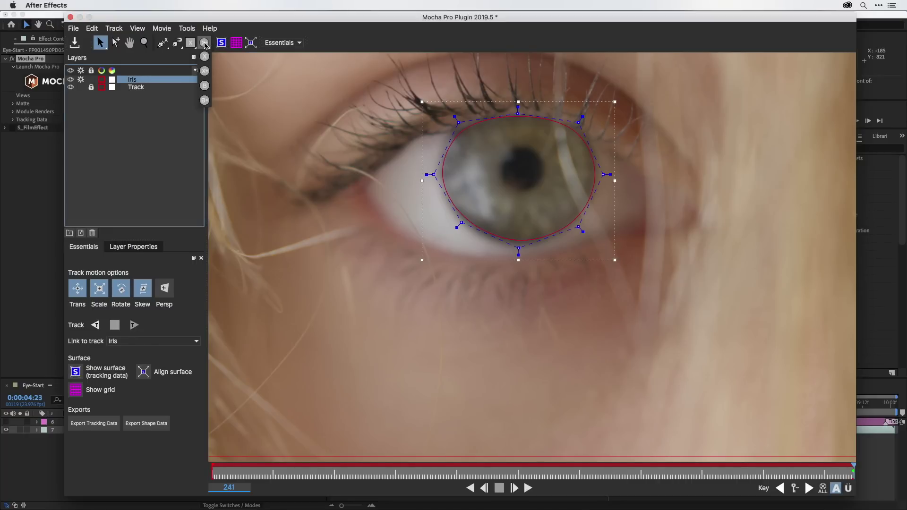
click(204, 73)
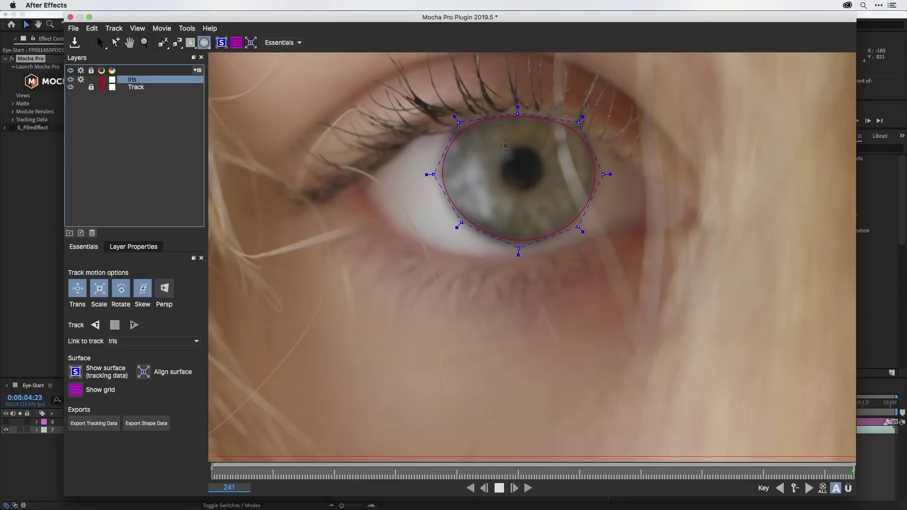
drag(503, 145, 517, 190)
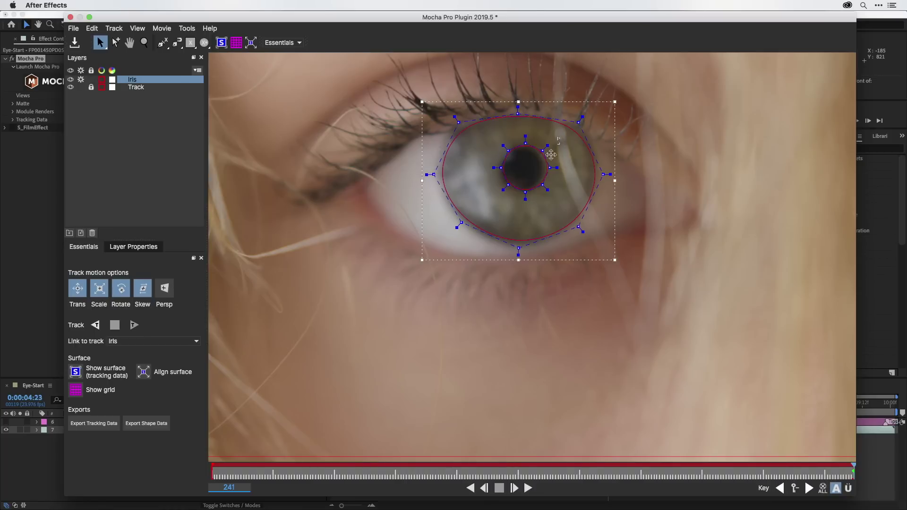
click(523, 180)
drag(526, 192, 521, 193)
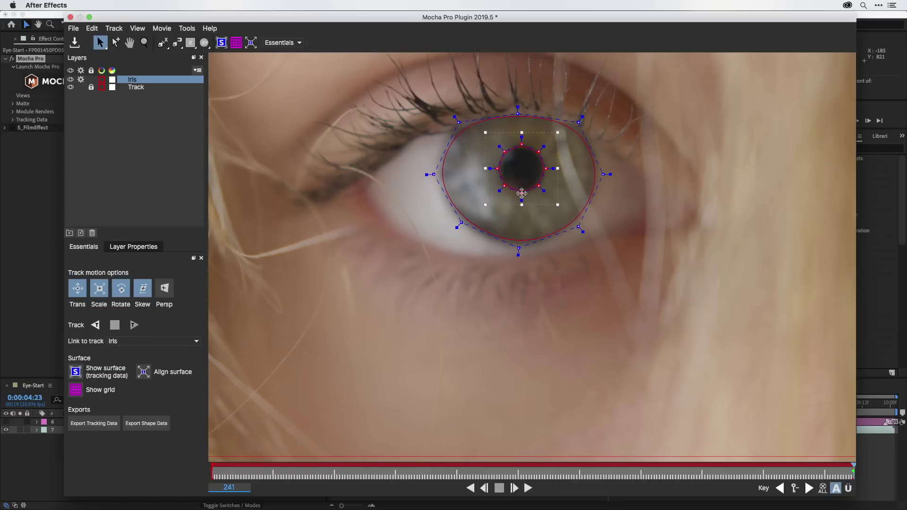
click(143, 146)
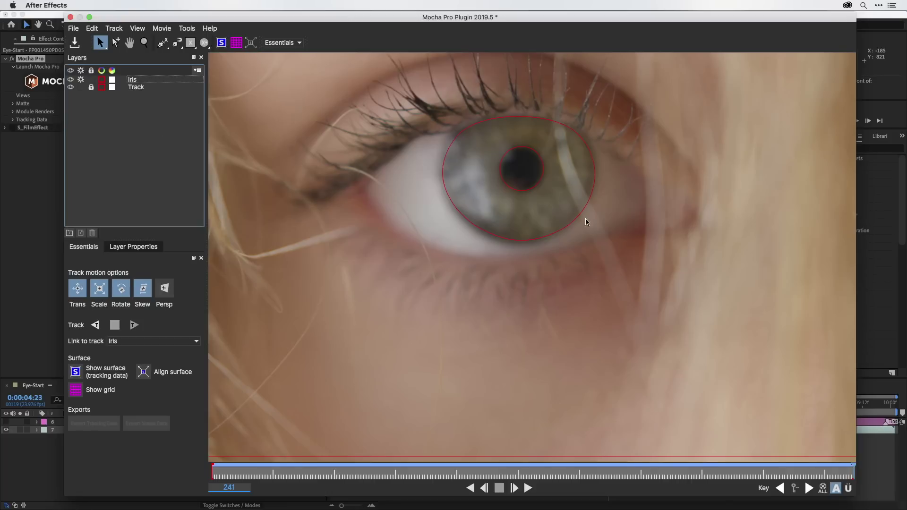
- Link the Iris layer to the motion of the Track layer
click(145, 81)
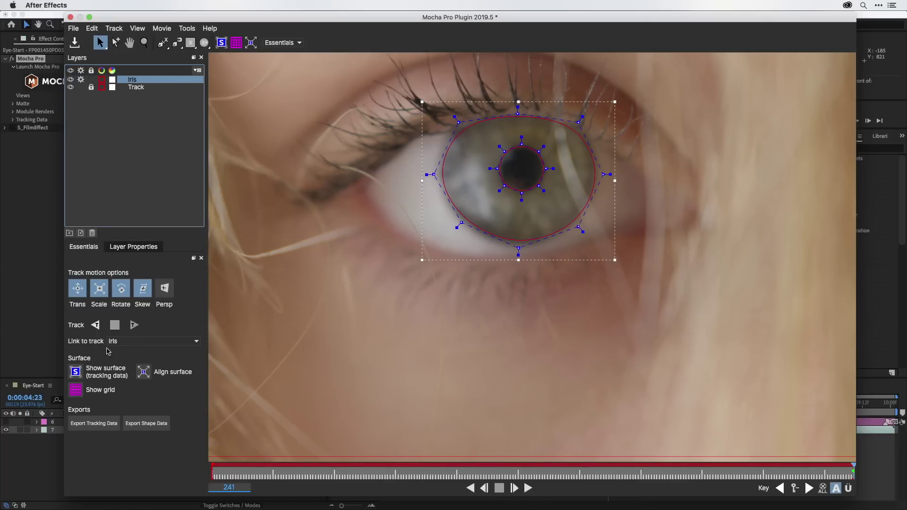
click(126, 341)
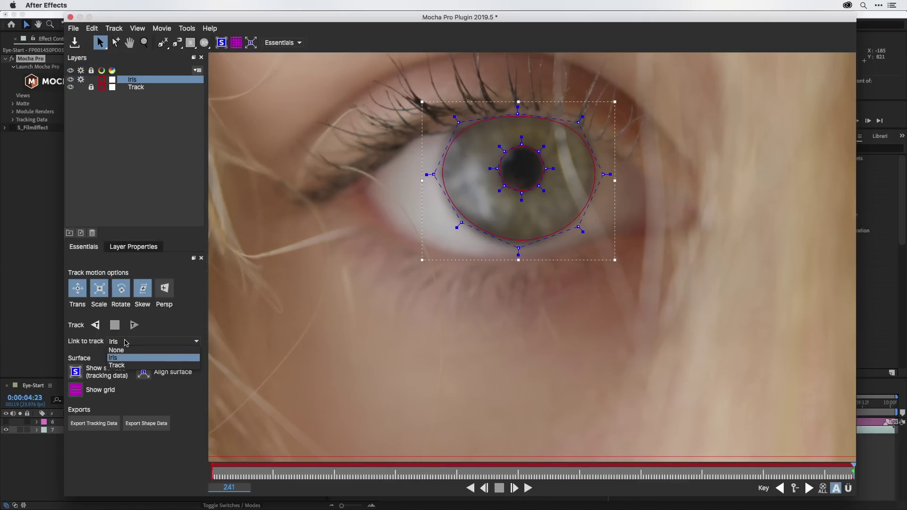
click(125, 366)
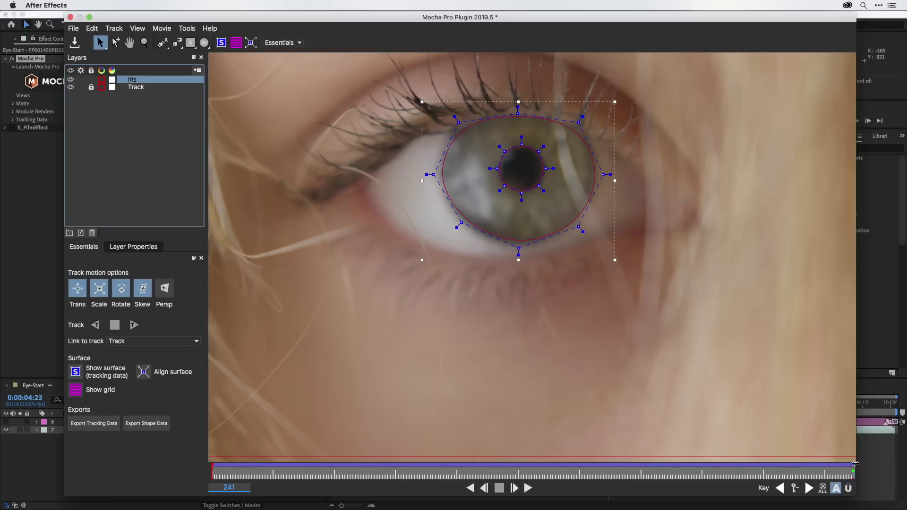
- At frame 163, enlarge the Iris layer's splines slightly and adjust the upper-left point to match the iris edge
drag(854, 470, 647, 480)
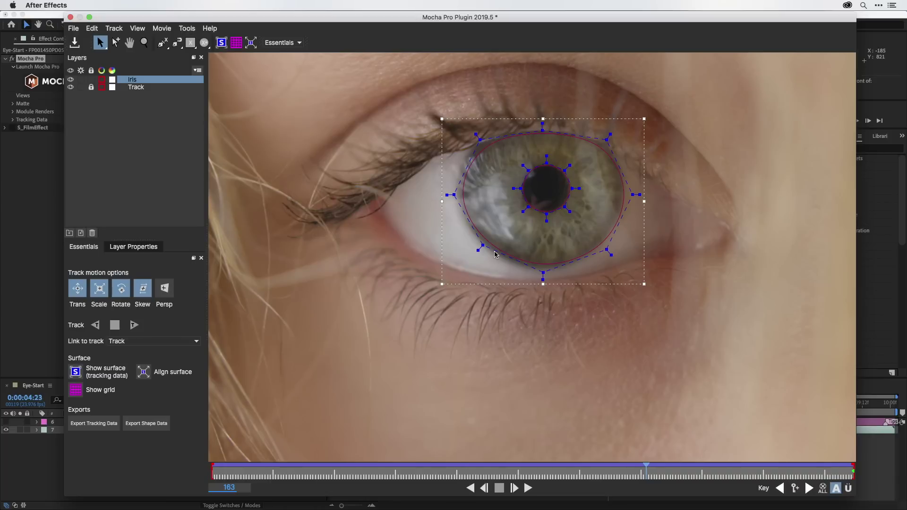
drag(442, 119, 438, 118)
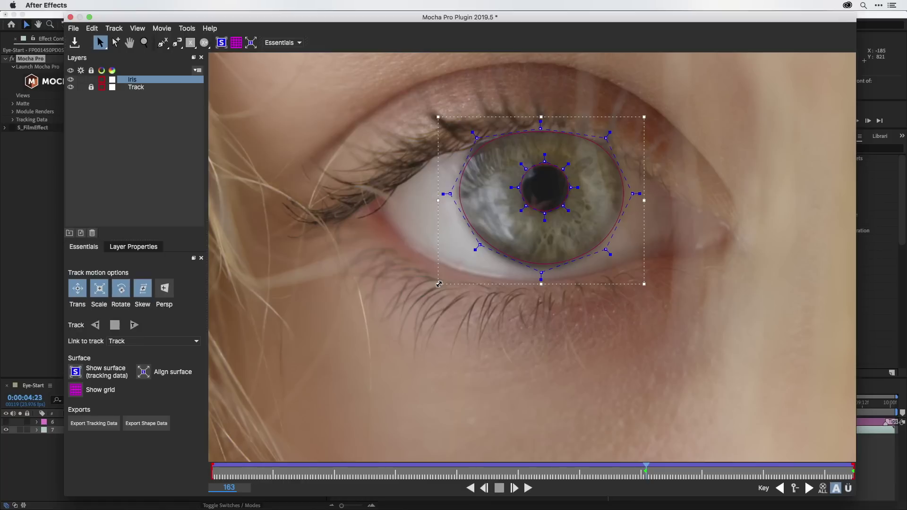
drag(440, 285, 439, 286)
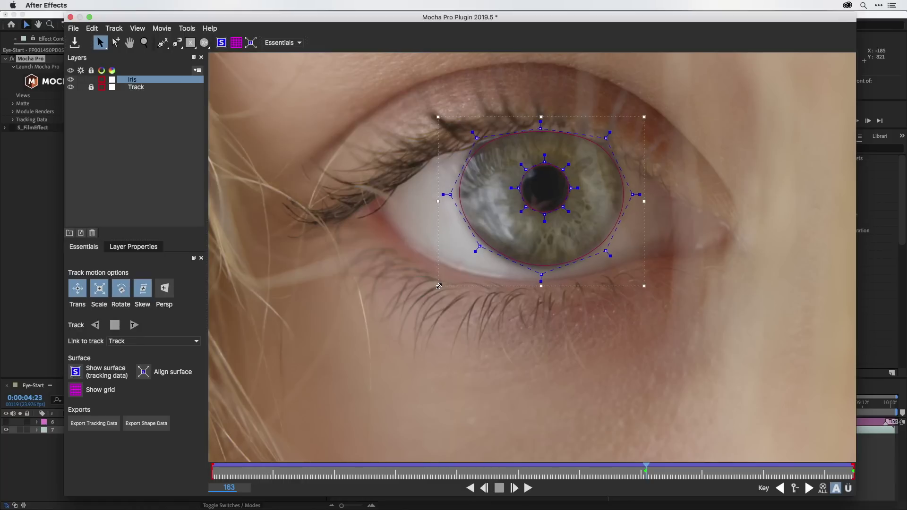
drag(476, 138, 472, 137)
- At frame 57, shrink the Iris layer's splines and shift all their points to align with the blurred iris and pupil
mouse_move(646, 468)
mouse_down()
mouse_move(853, 474)
mouse_move(364, 509)
mouse_up()
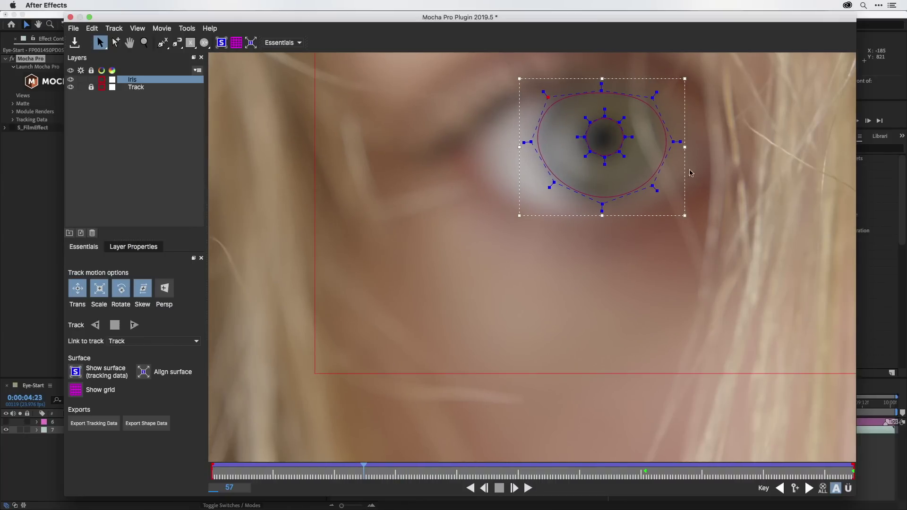
drag(518, 79, 525, 82)
drag(684, 81, 675, 80)
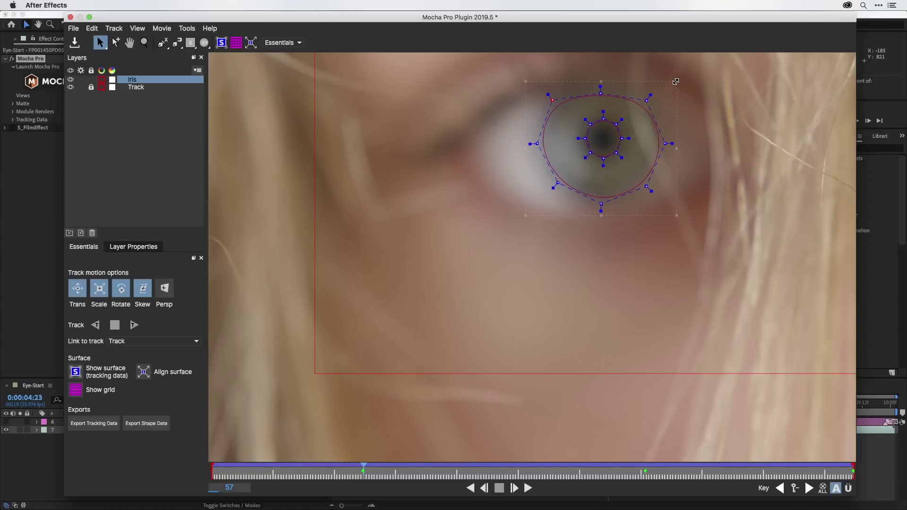
drag(684, 216, 674, 209)
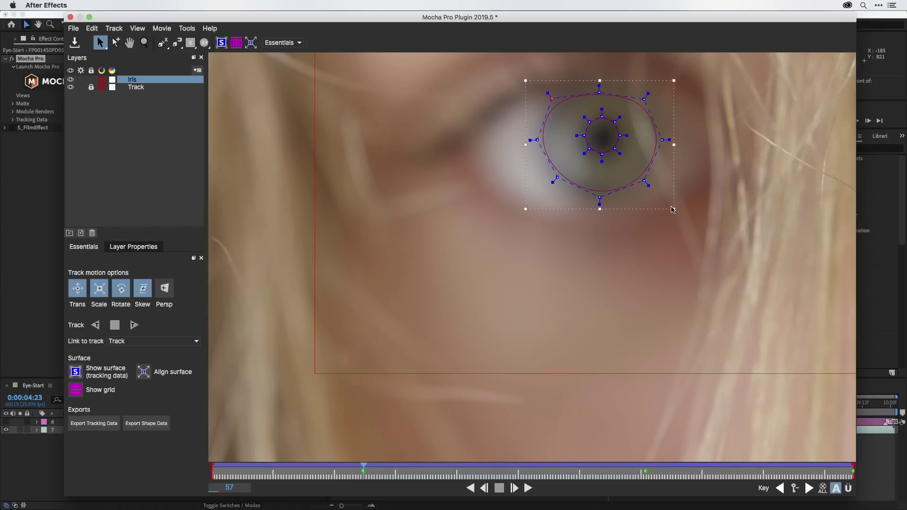
drag(526, 80, 527, 81)
drag(621, 136, 620, 136)
drag(693, 70, 515, 267)
drag(615, 150, 615, 152)
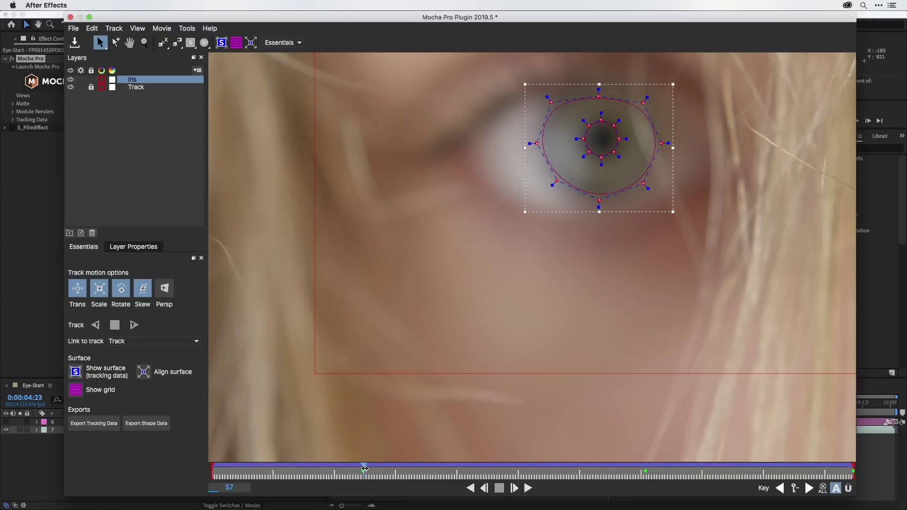
- Nudge the Iris layer's splines onto the iris at frame 105, and shrink them to fit the blurred iris at frame 0
drag(365, 469, 495, 481)
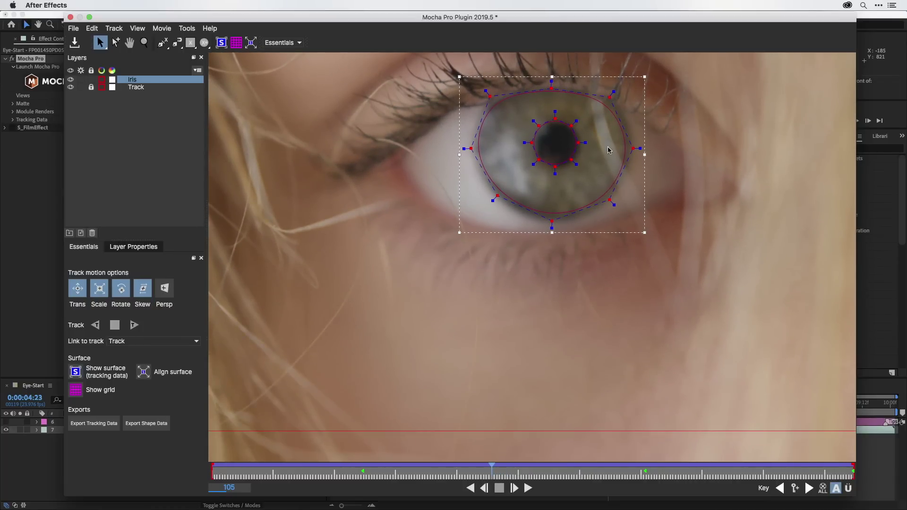
drag(579, 145, 581, 146)
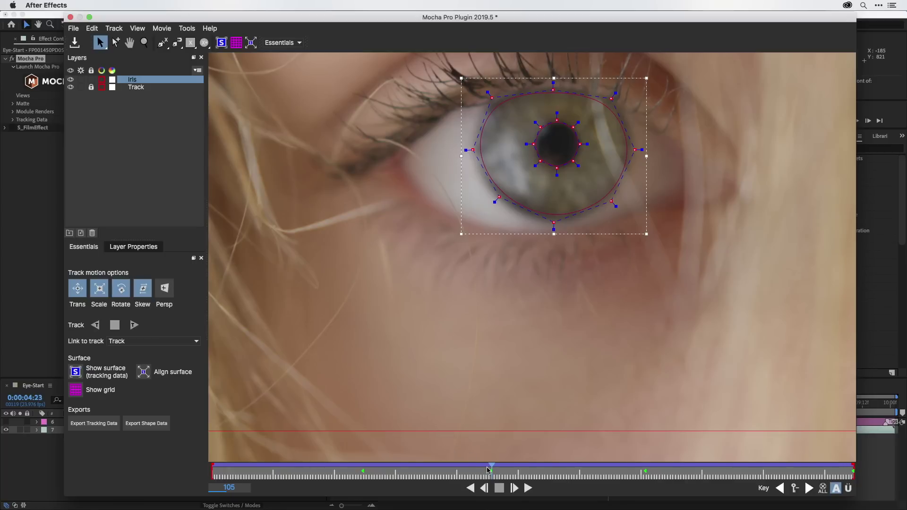
drag(491, 468, 197, 489)
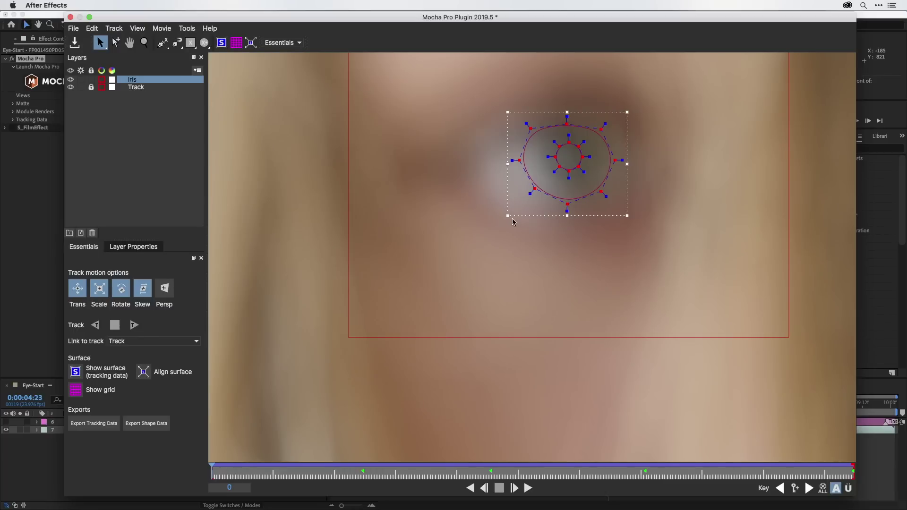
drag(508, 215, 520, 206)
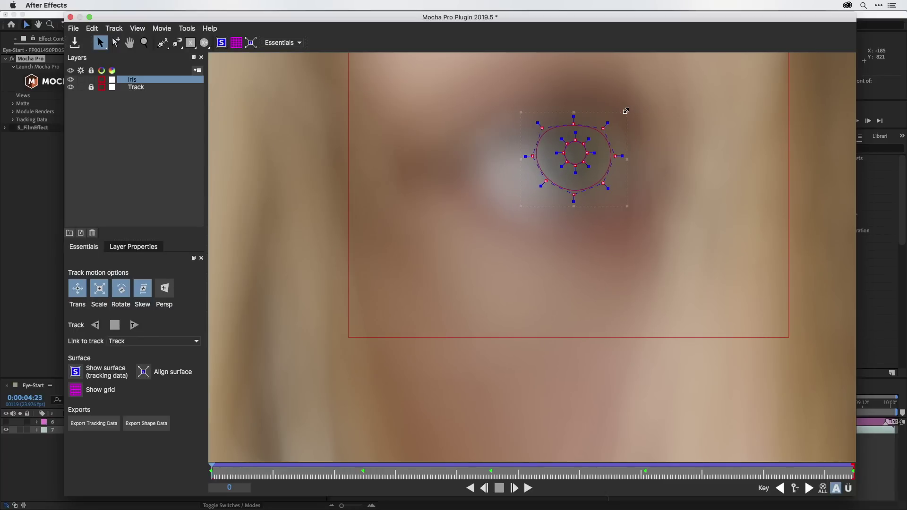
drag(626, 111, 624, 114)
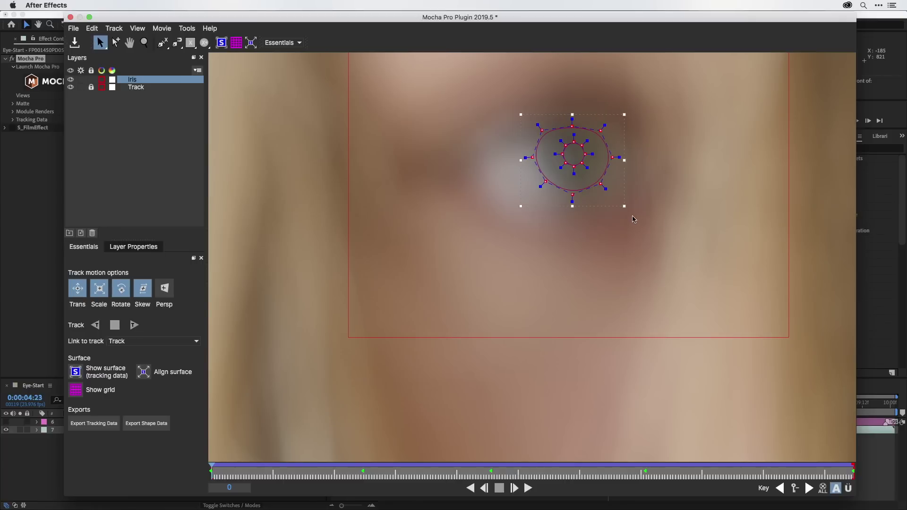
drag(623, 204, 622, 203)
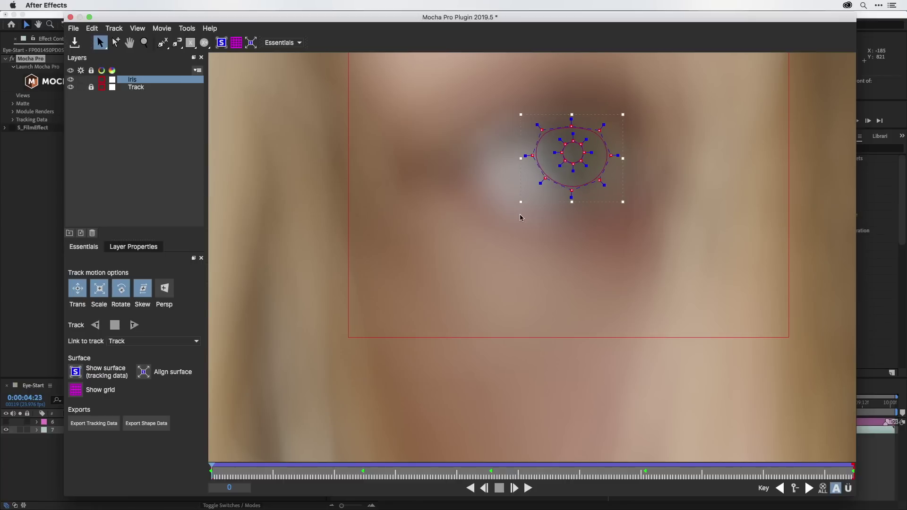
- At frame 0, narrow the Iris layer's splines slightly from the left and check their fit through frame 182
drag(521, 201, 523, 201)
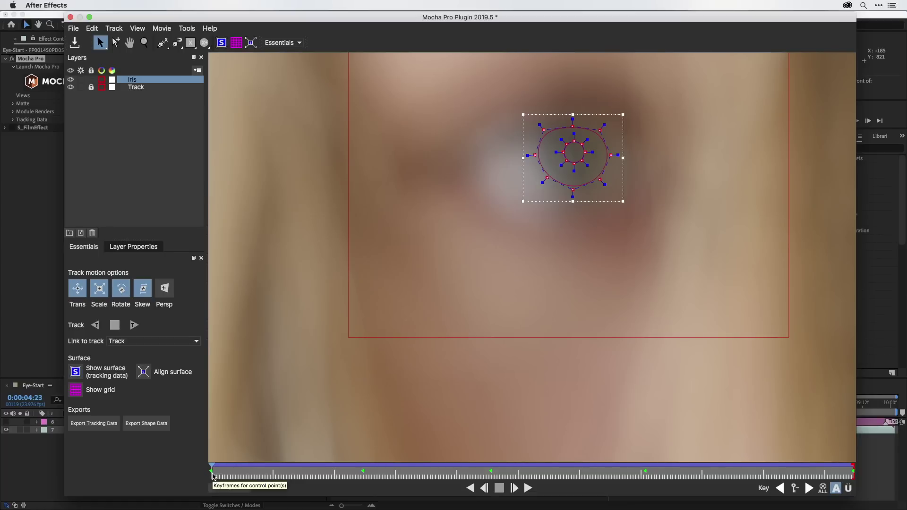
drag(212, 473, 399, 460)
drag(408, 460, 698, 465)
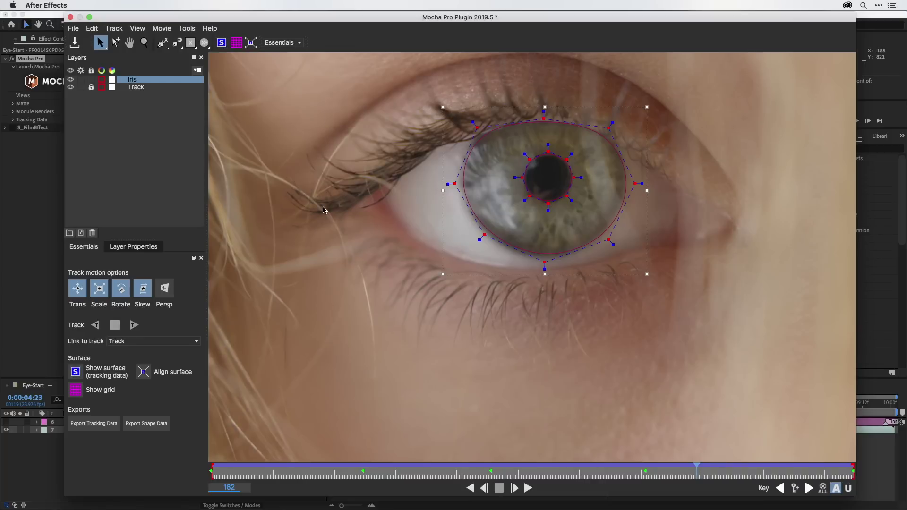
- Set the Iris layer's spline color to light yellow (#ffff7f) and deselect the layer
click(105, 84)
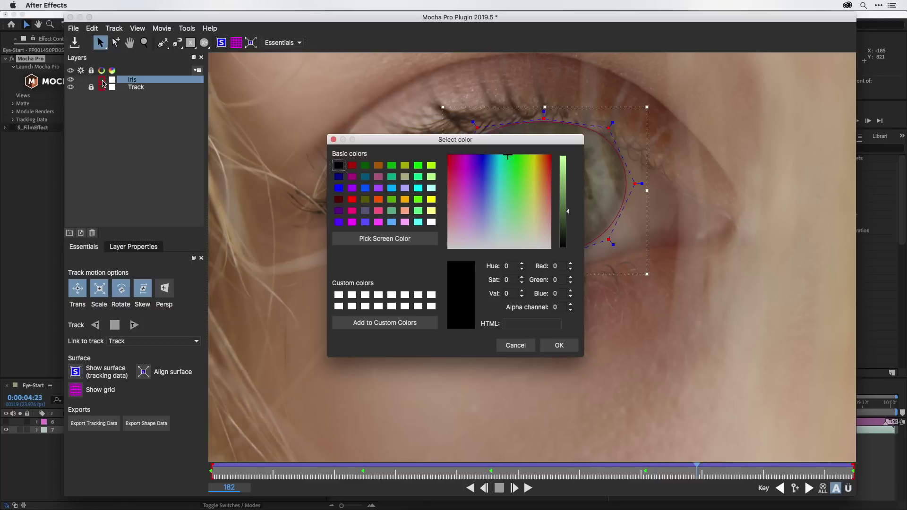
click(432, 211)
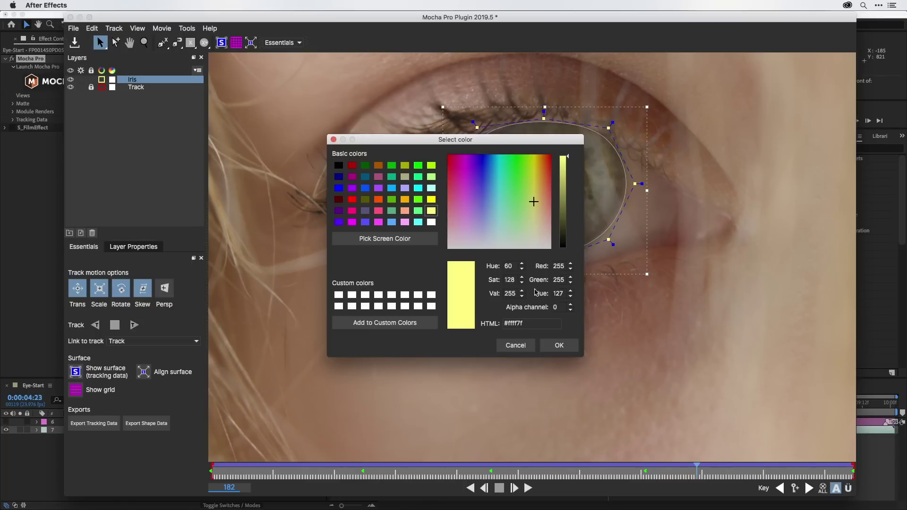
click(559, 345)
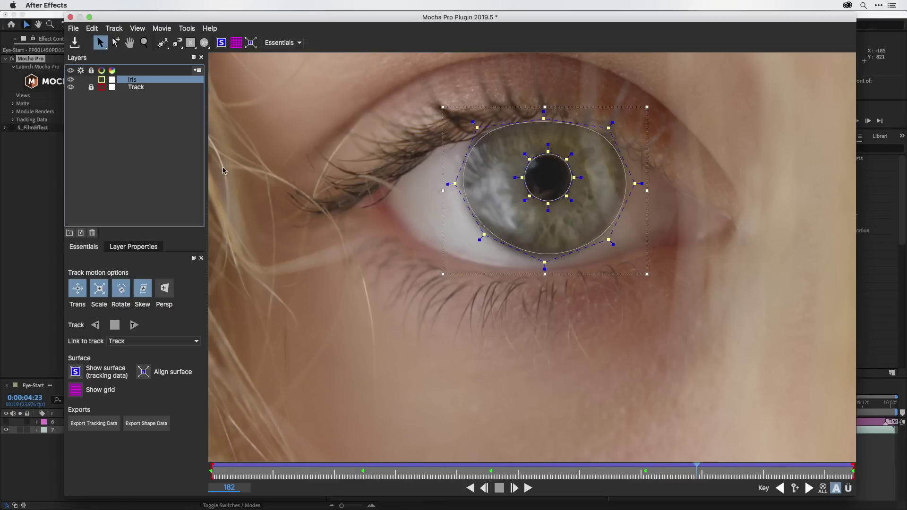
click(124, 132)
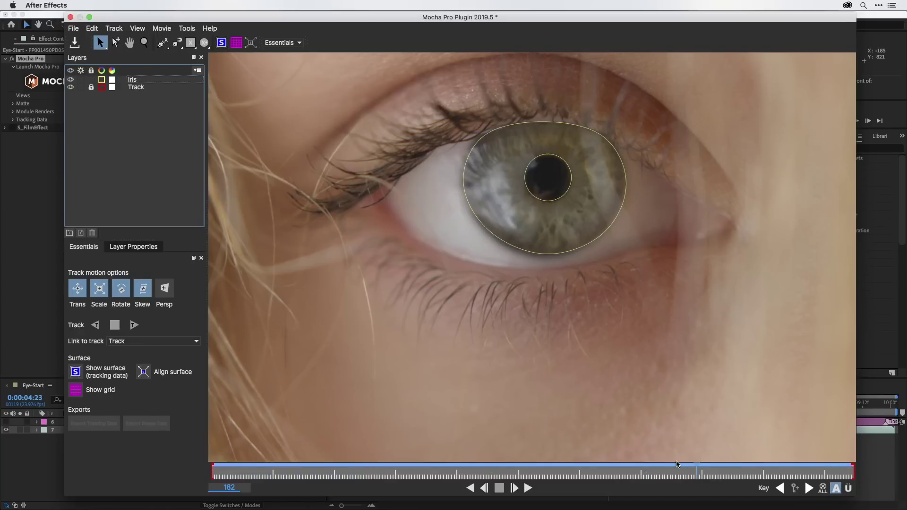
- At frame 80, draw an open six-point X-Spline along the hair strand that crosses the iris
drag(697, 473, 425, 483)
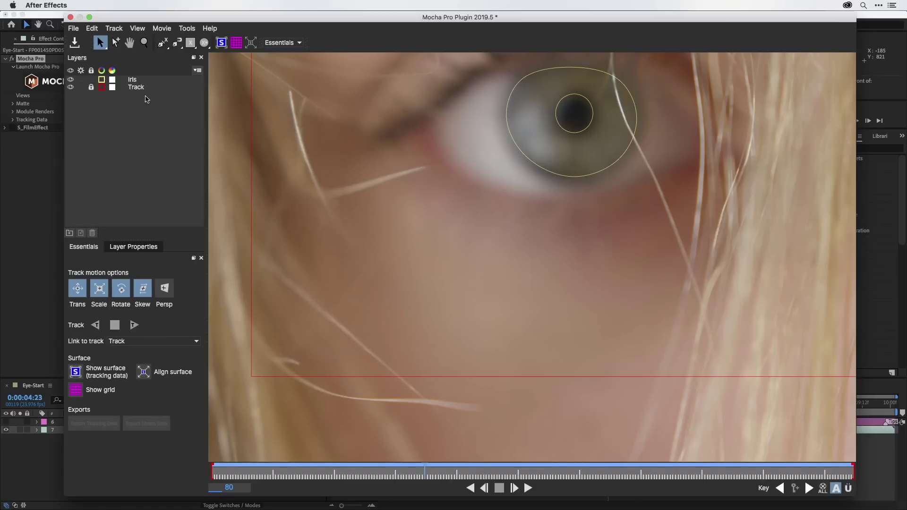
click(162, 43)
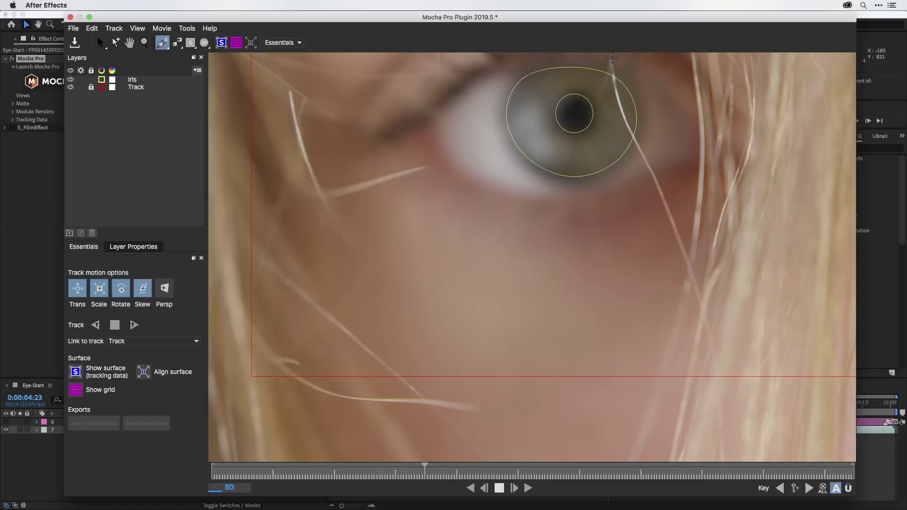
click(612, 57)
click(621, 116)
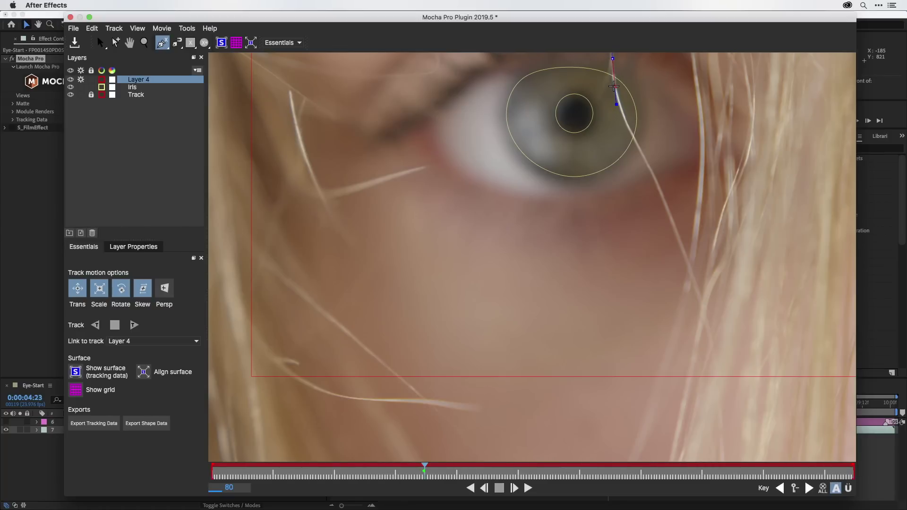
click(615, 87)
click(622, 114)
click(640, 150)
click(652, 174)
click(663, 201)
right_click(684, 176)
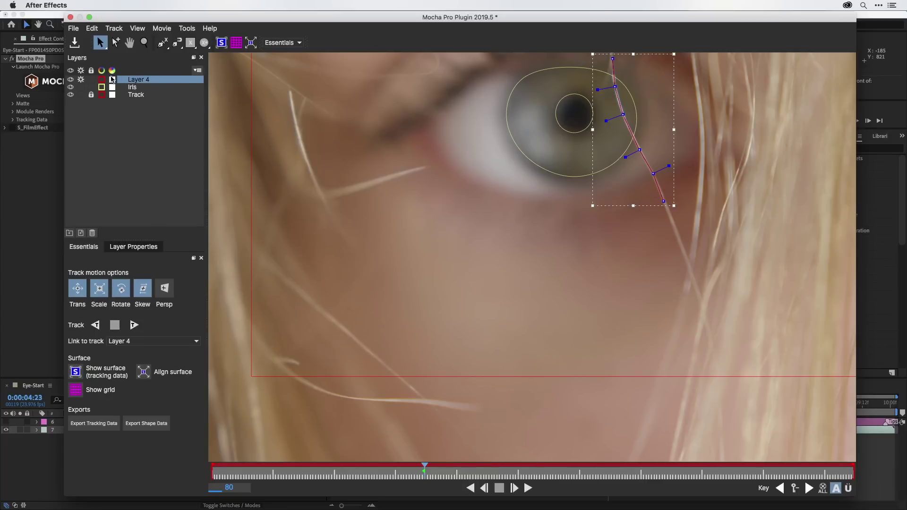
- Turn off tracking for the new hair spline layer and link it to the Track layer's motion
click(81, 80)
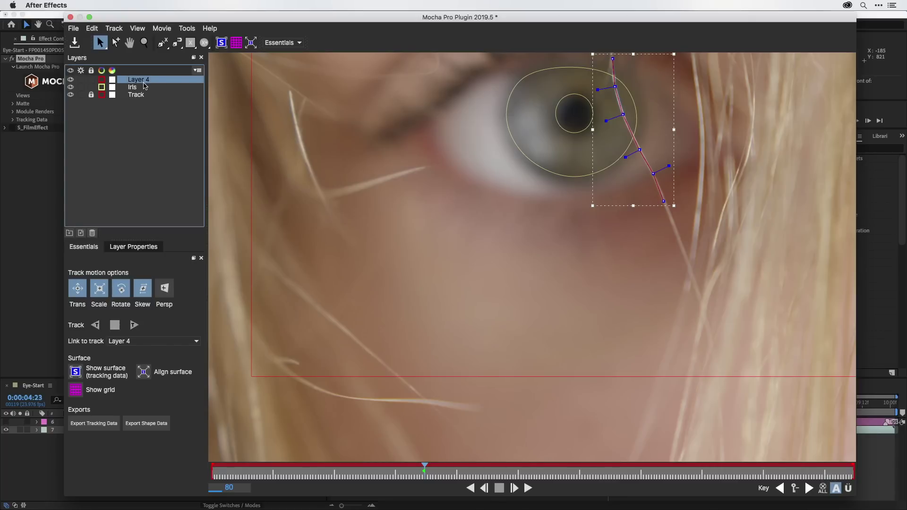
click(132, 343)
click(127, 374)
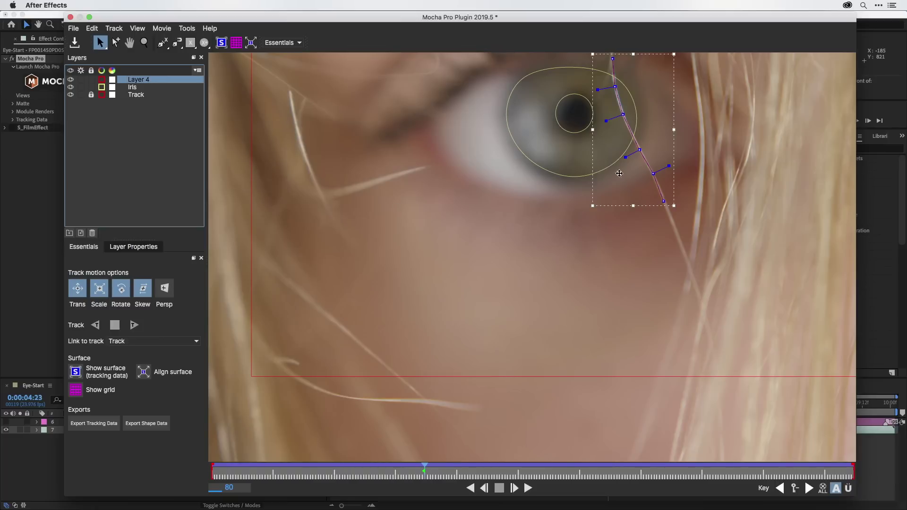
- Nudge the hair spline's second-lowest point at frames 87 and 125 to refine its position over the strand
drag(423, 470, 444, 493)
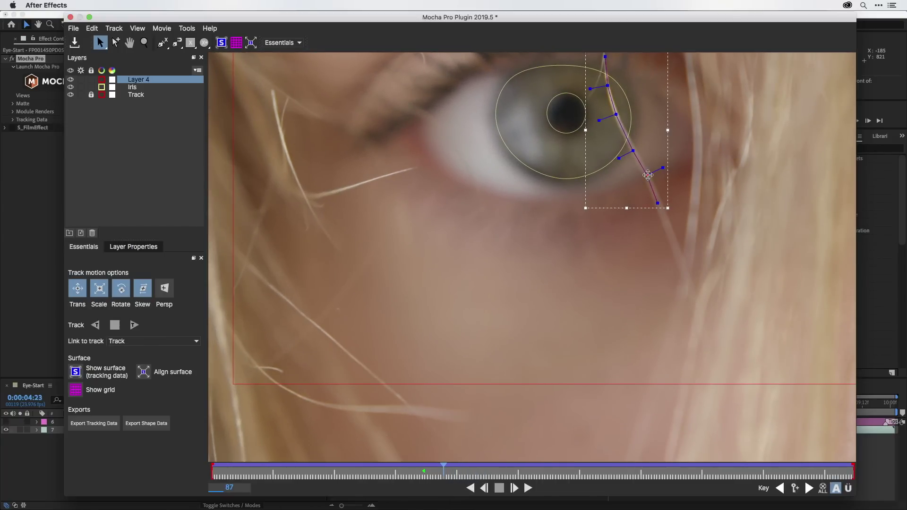
drag(648, 175, 647, 176)
drag(444, 469, 554, 470)
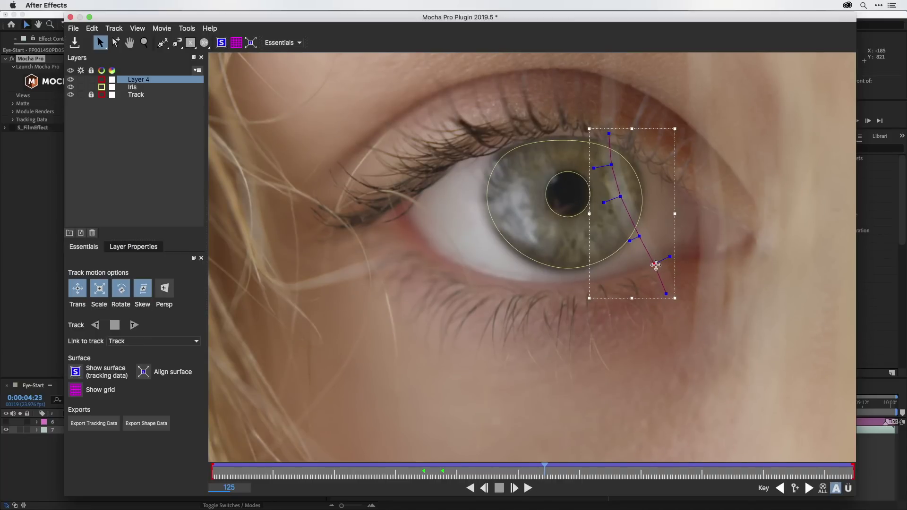
drag(655, 265, 656, 265)
drag(542, 469, 576, 476)
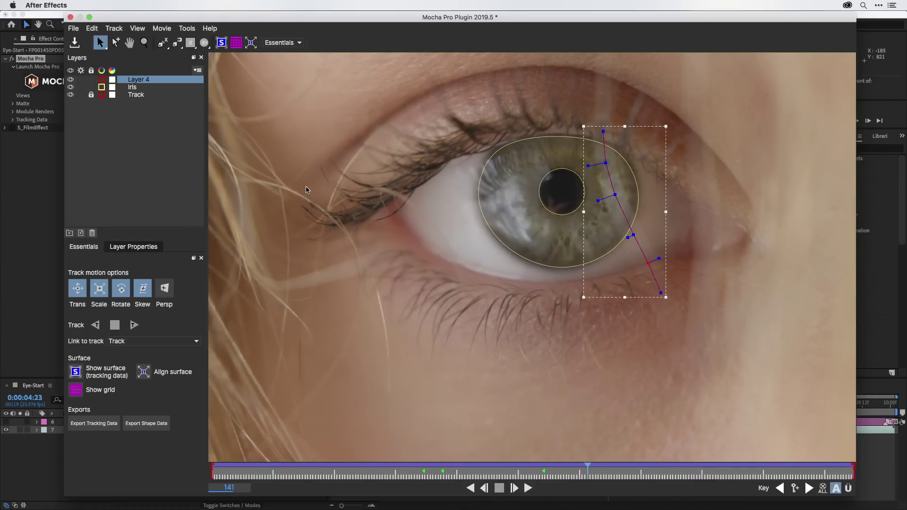
- Rename the hair spline layer Hair Matte and the Iris layer Iris Matte
double_click(135, 80)
text(Hair Matte)
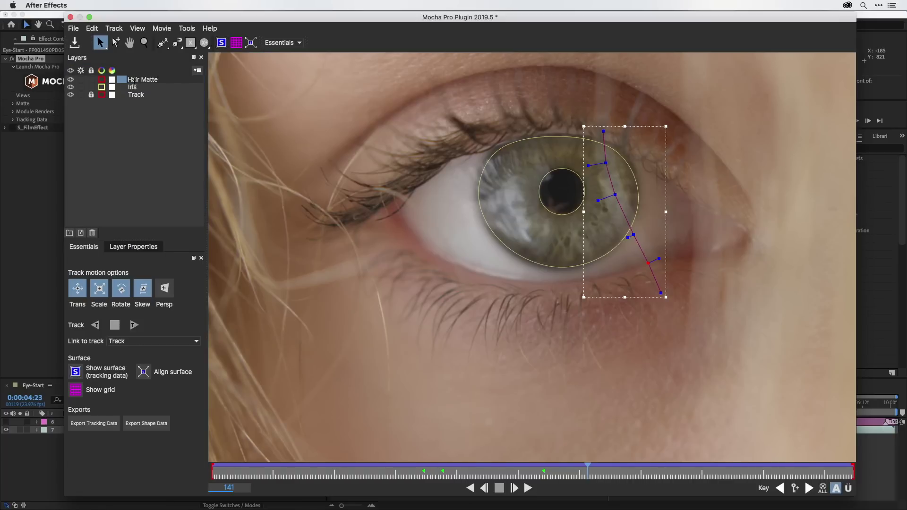
key(Return)
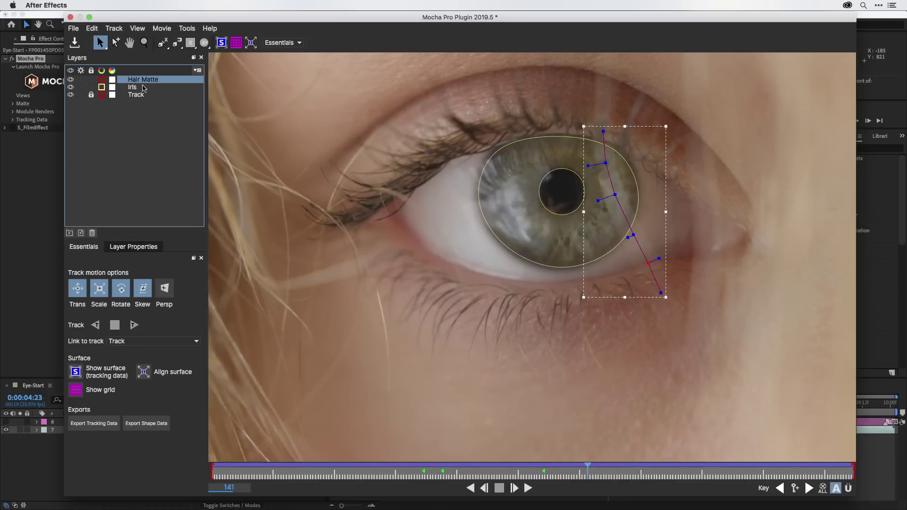
double_click(135, 88)
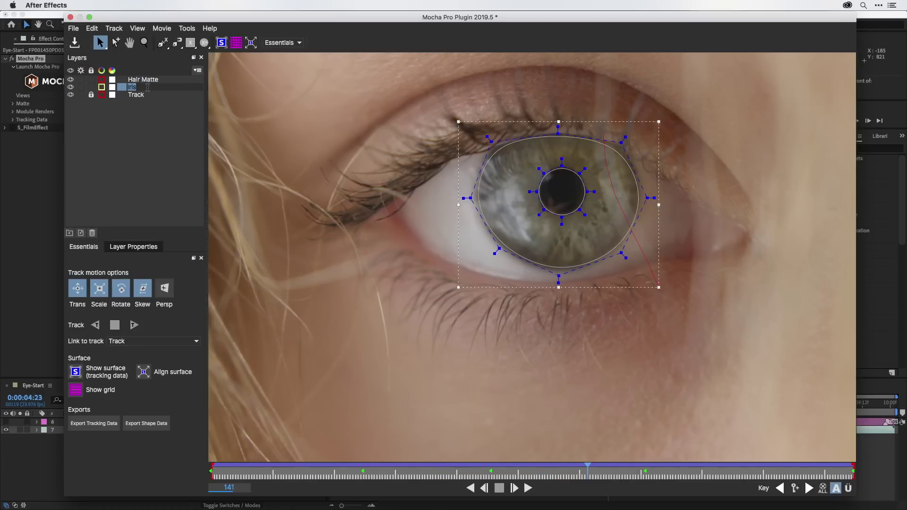
click(148, 87)
text(Matte)
key(Return)
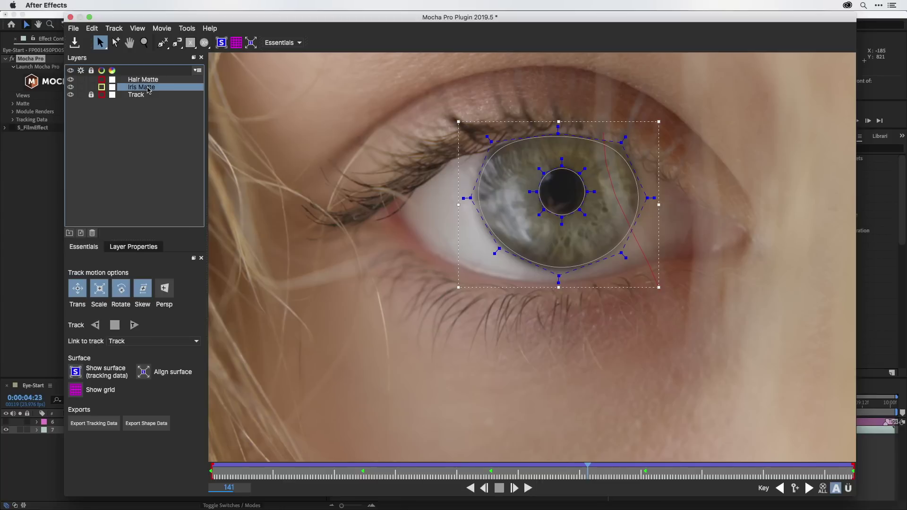
- Set the Hair Matte layer's spline color to green (#00ff00), deselect it, and check the splines back to frame 61
click(145, 81)
click(103, 79)
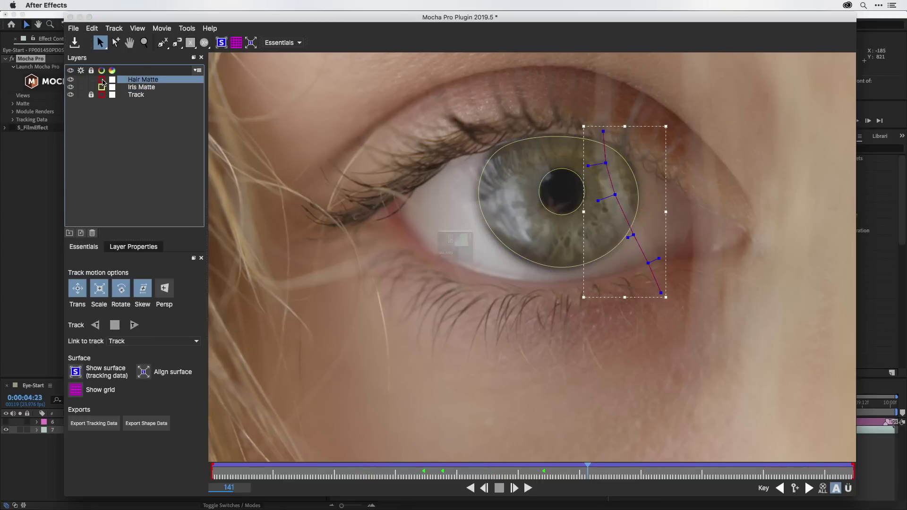
click(419, 166)
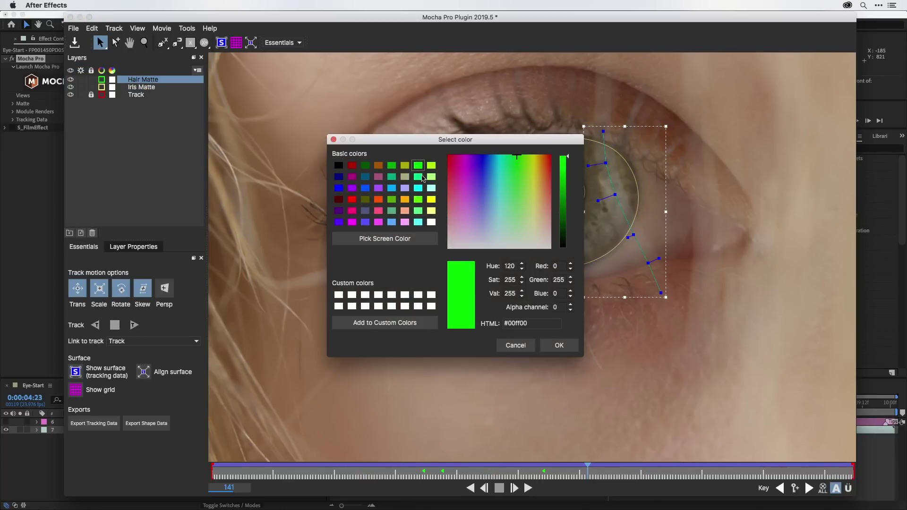
click(559, 346)
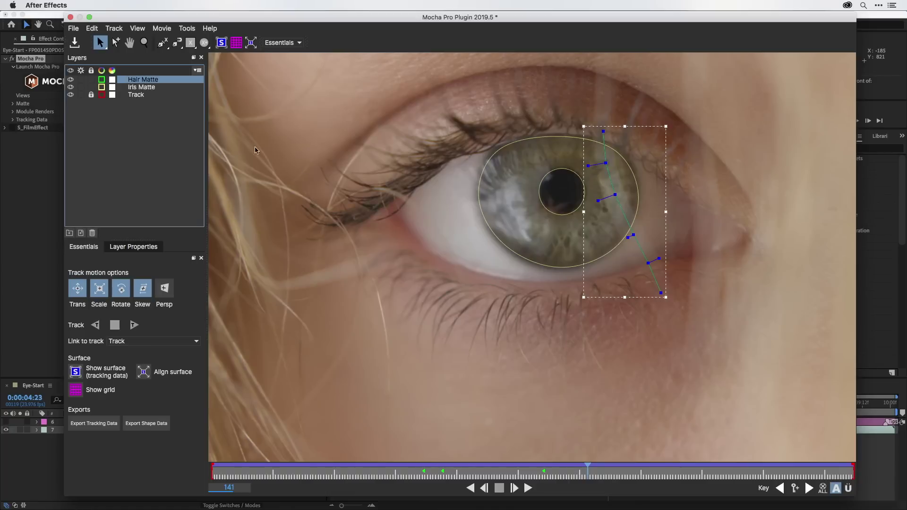
click(141, 148)
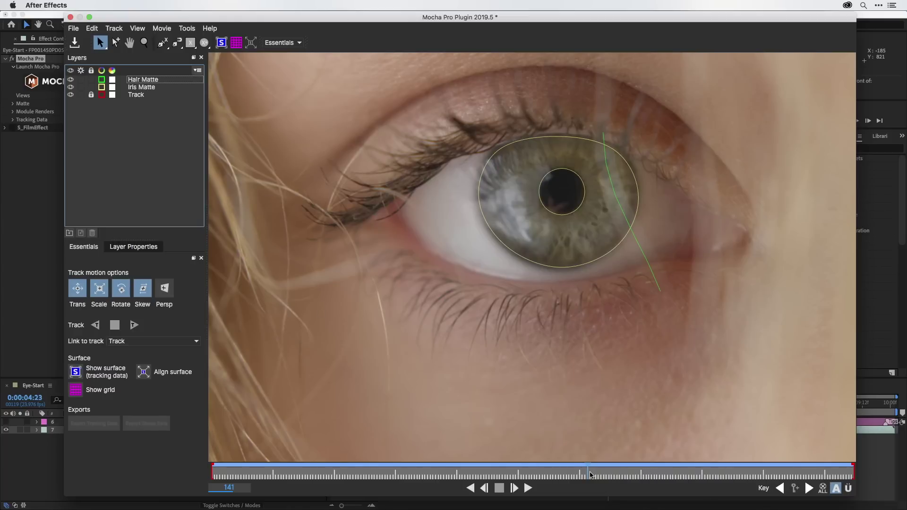
drag(587, 472, 377, 466)
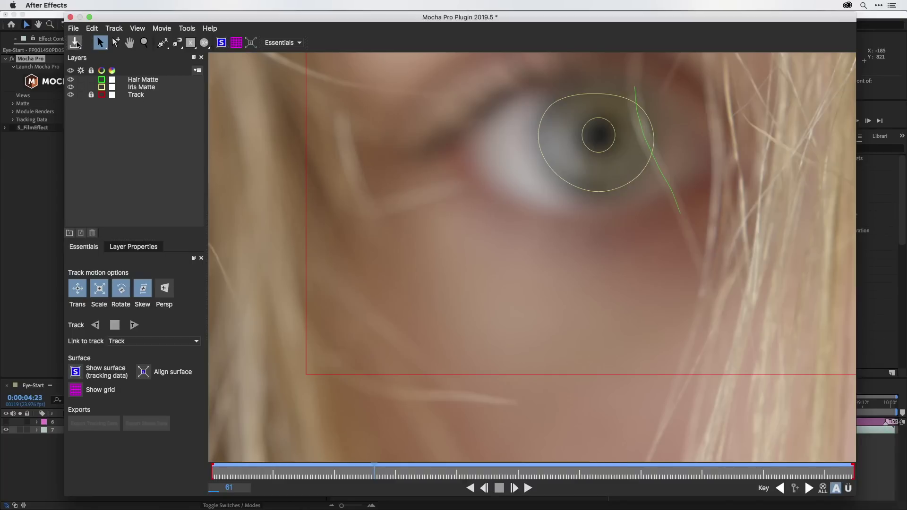
- Save the Mocha Pro project, close it, and reveal the shy layers in After Effects' Eye-Start composition
click(76, 45)
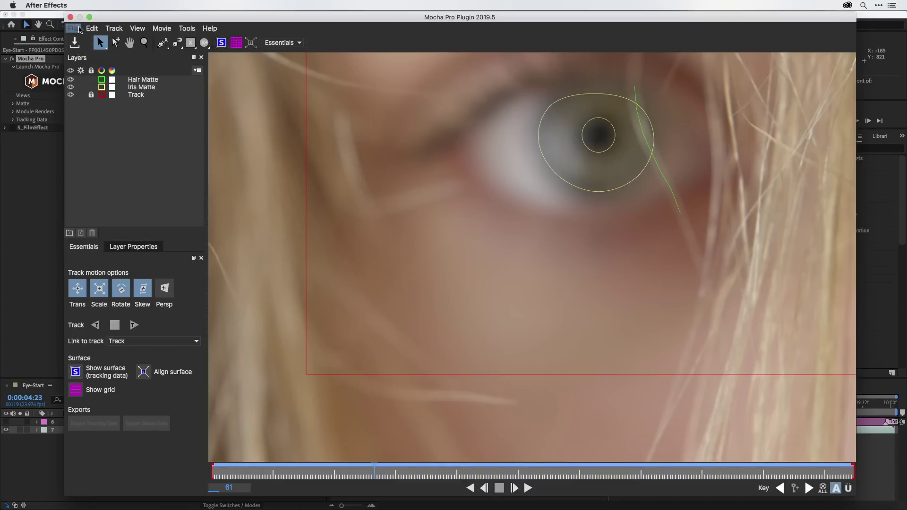
click(71, 17)
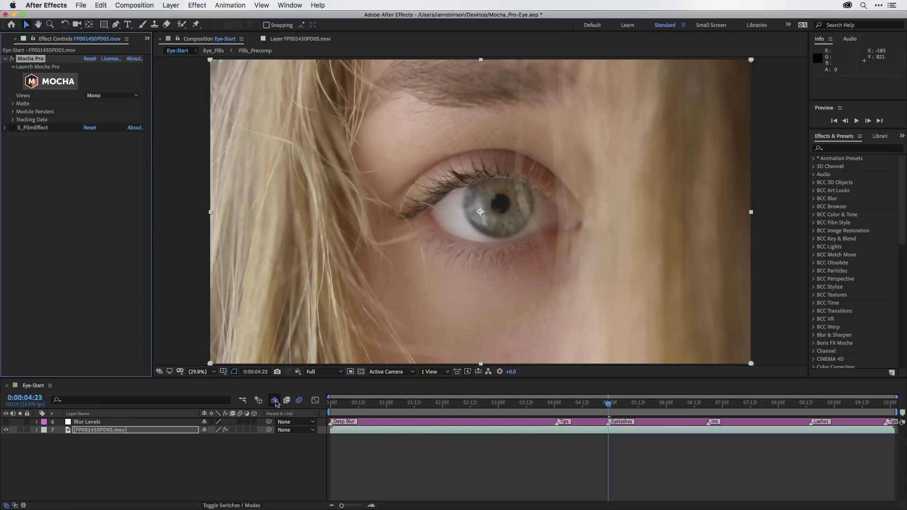
click(275, 402)
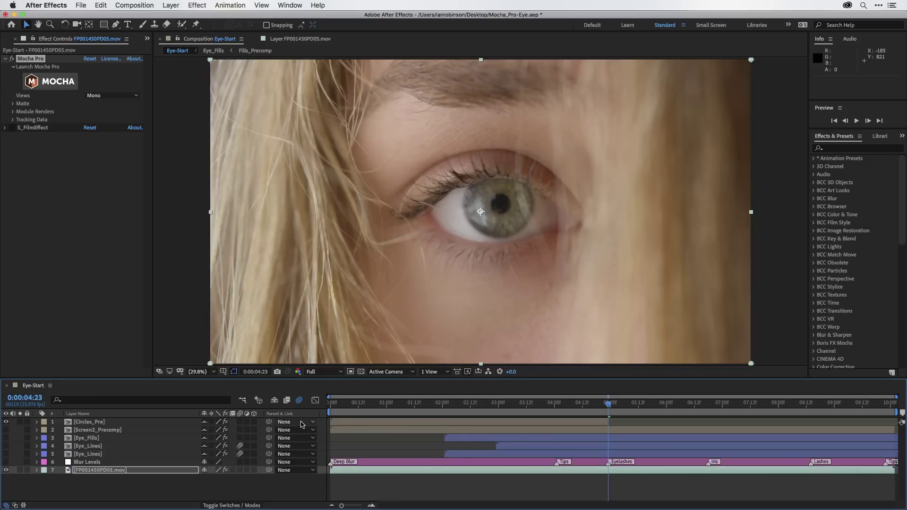
- From 0:00:02:00, open the Circles_Pre composition, review its ring animation up to 0:00:04:03, and return to Eye-Start
click(443, 405)
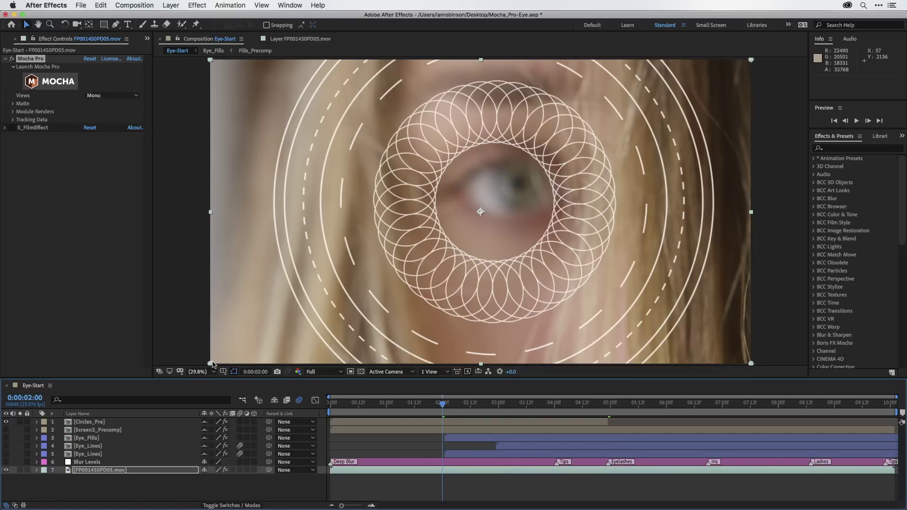
double_click(101, 425)
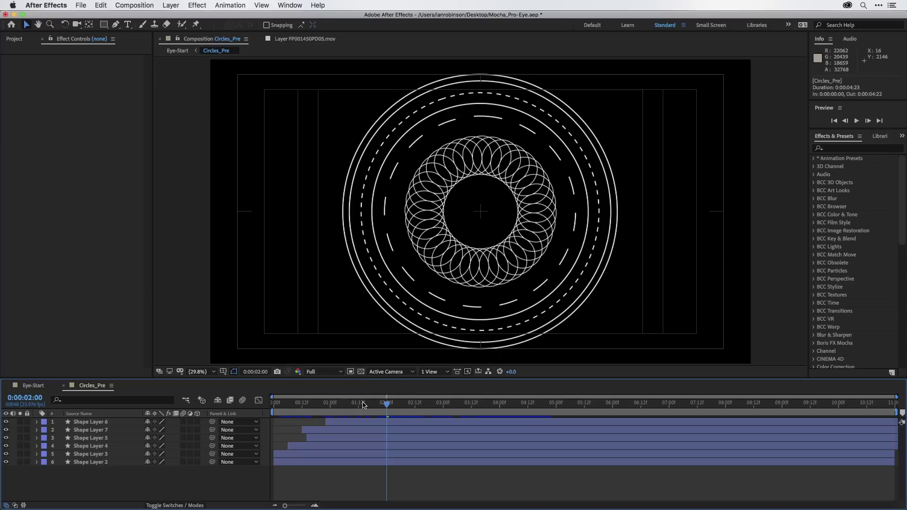
drag(364, 406, 506, 415)
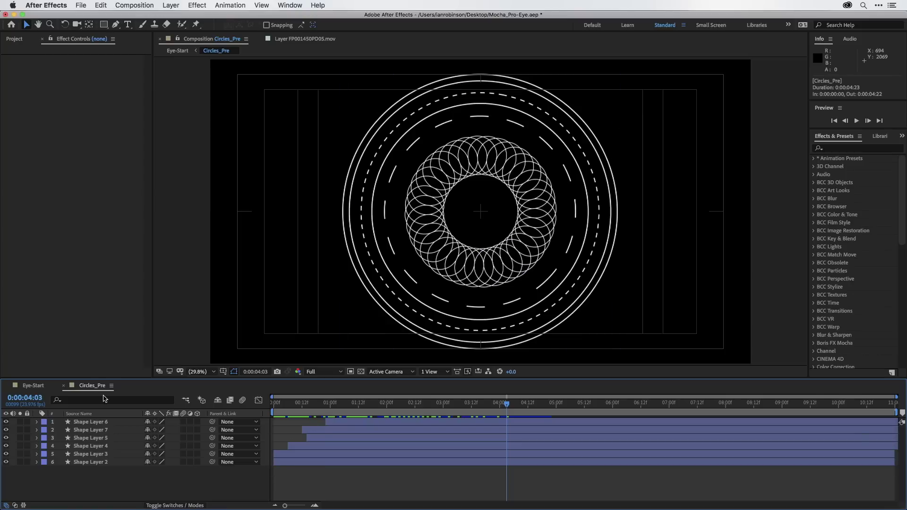
click(34, 386)
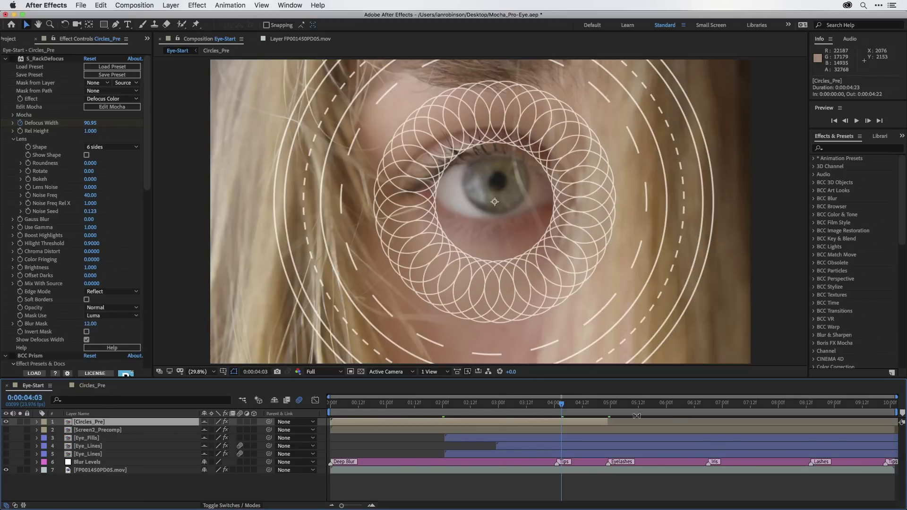
- Place composition marker 1 at 0:00:04:23, where Circles_Pre ends, and test jumping back to it from 0:00:06:08
mouse_move(591, 405)
mouse_down()
mouse_move(609, 401)
mouse_move(547, 409)
mouse_move(610, 404)
mouse_up()
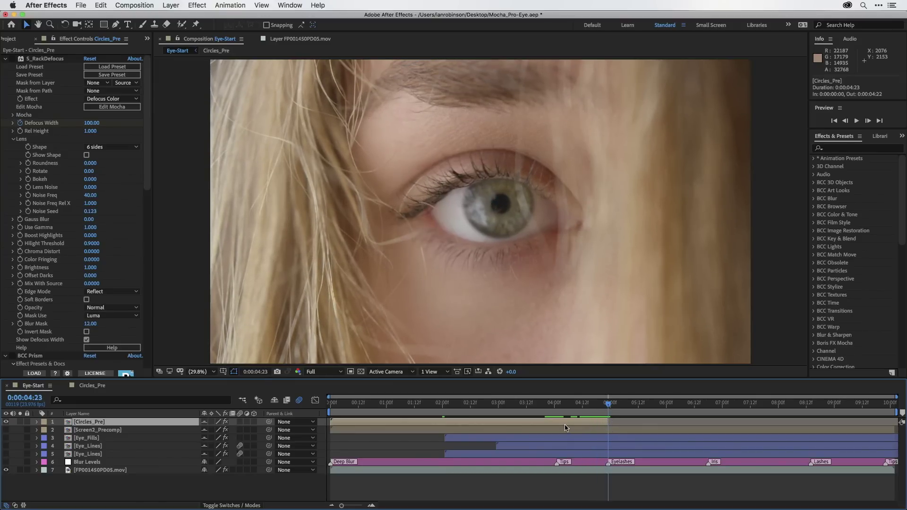
key(shift+1)
drag(609, 405, 684, 417)
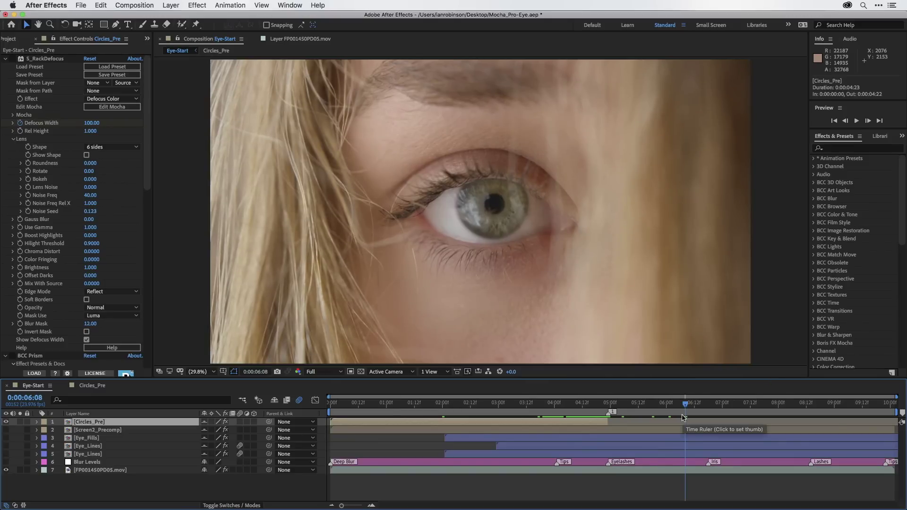
key(1)
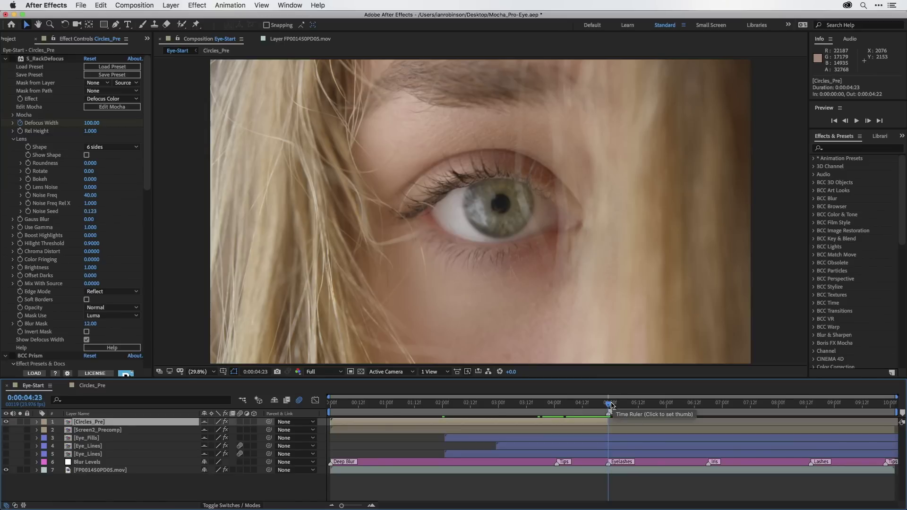
key(shift+1)
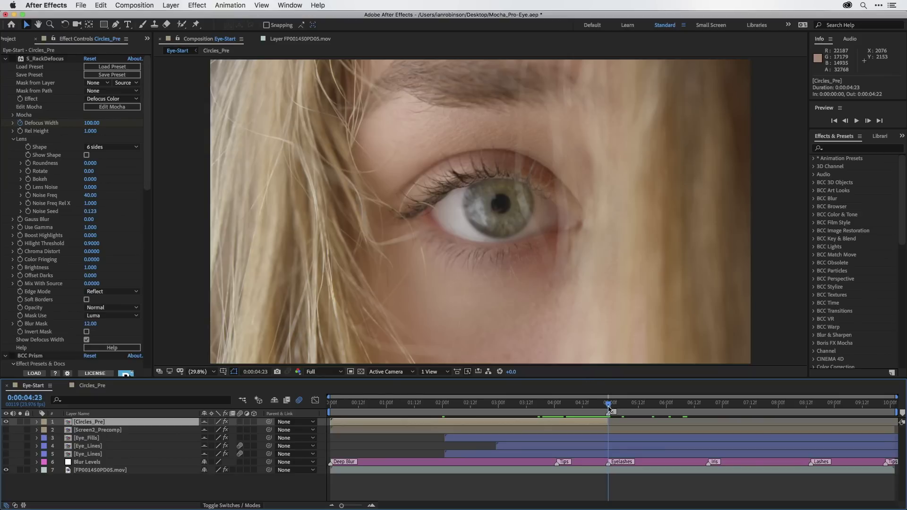
- At 0:00:03:21, move Circles_Pre to position 2053.0, 835.8 so the rings centre on the pupil, and show its Scale property
drag(608, 408, 547, 412)
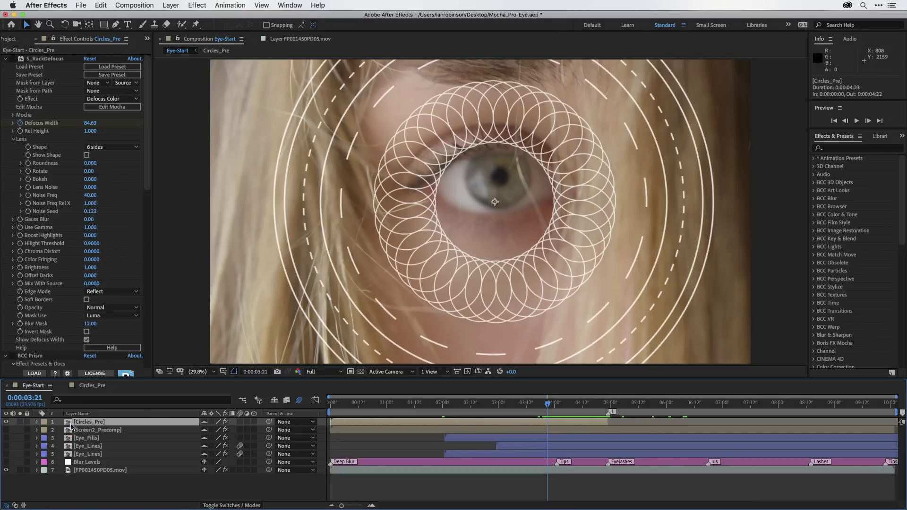
key(p)
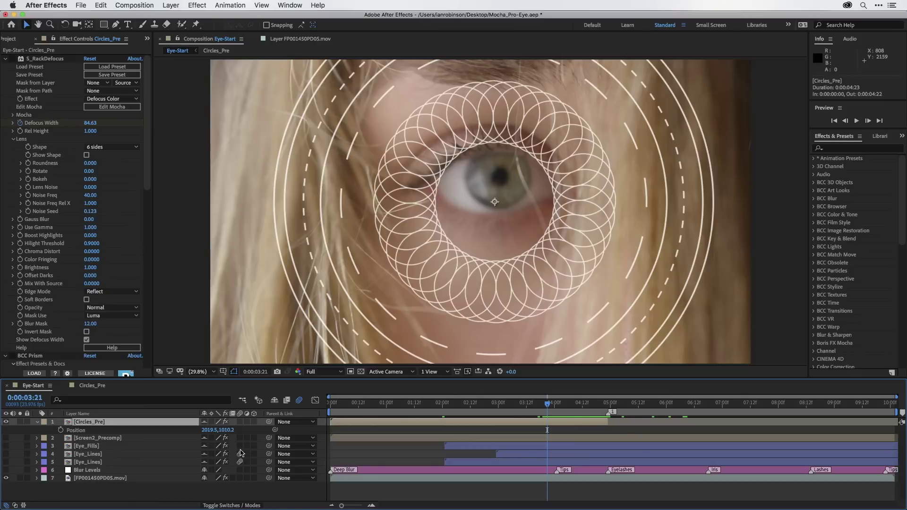
drag(516, 170, 521, 142)
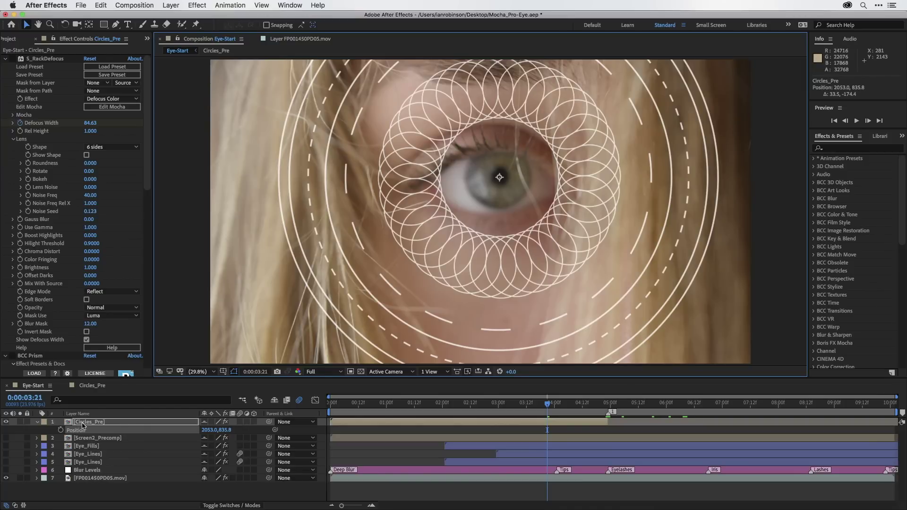
key(s)
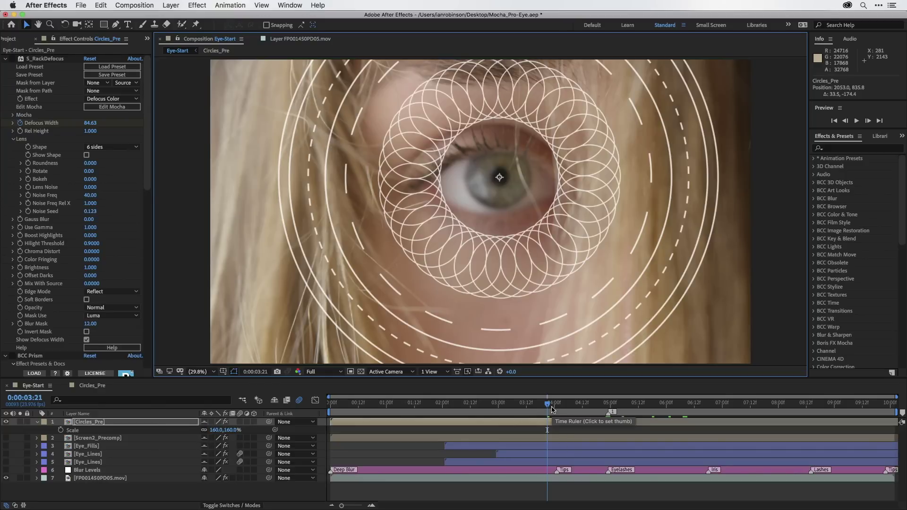
- At 0:00:03:22, add a red 1920 × 1080 px solid above Circles_Pre in Eye-Start
mouse_move(552, 407)
mouse_down()
mouse_move(540, 409)
mouse_move(551, 411)
mouse_up()
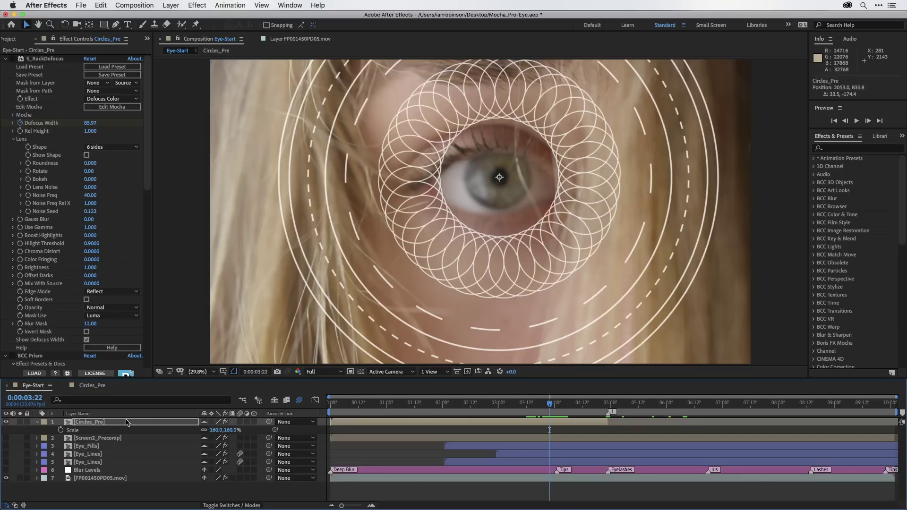
click(172, 5)
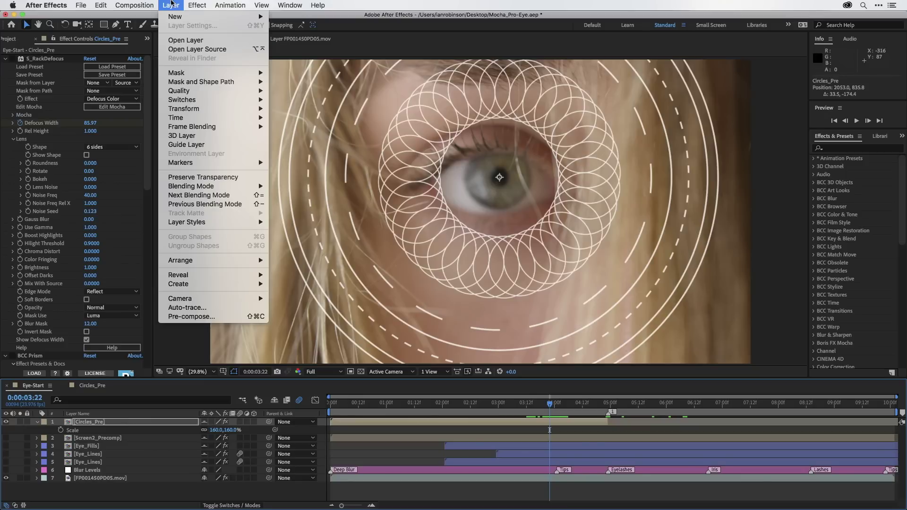
mouse_move(174, 15)
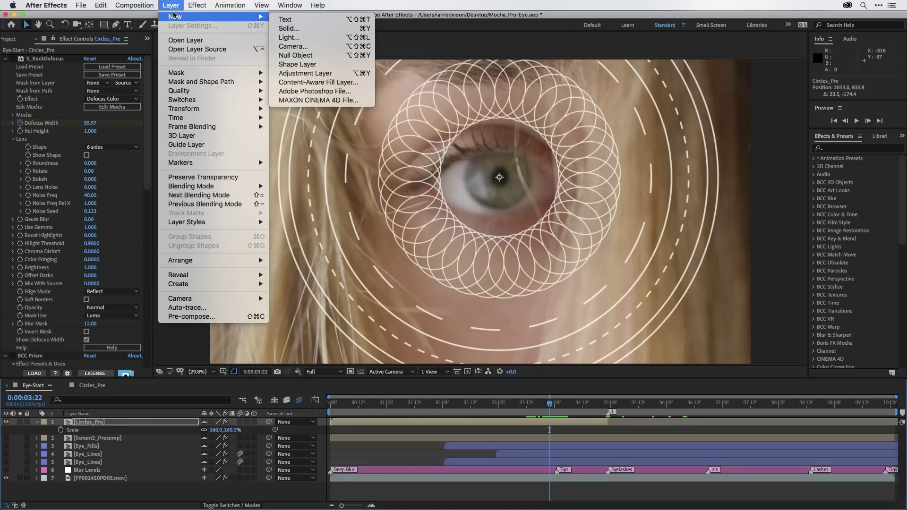
click(282, 26)
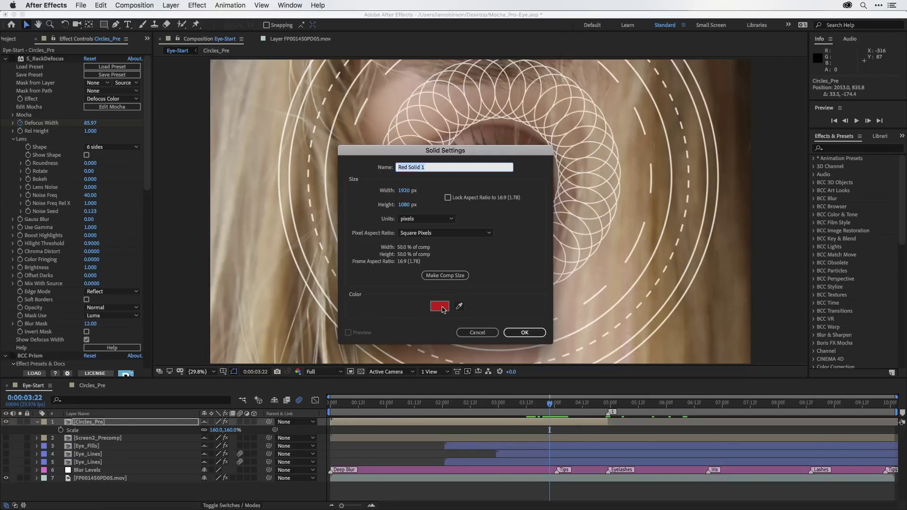
click(525, 334)
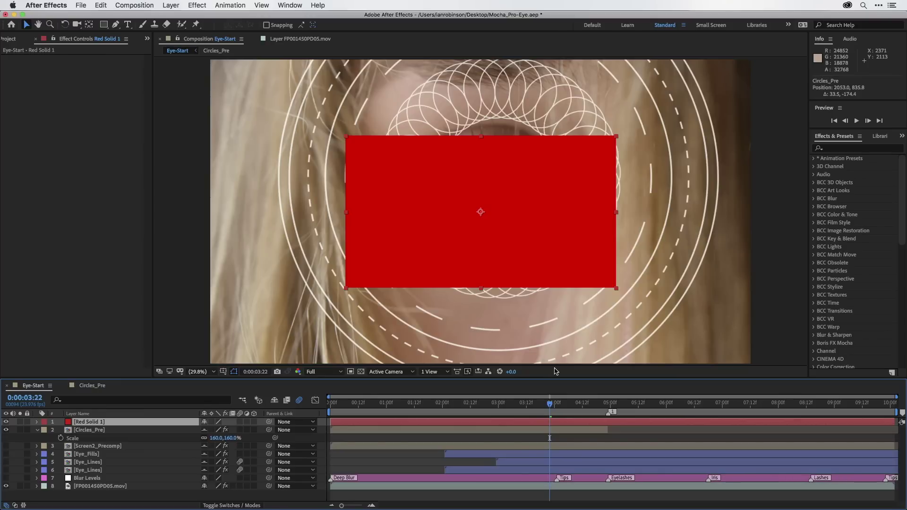
- Create tracking data from the Track layer in the Mocha Pro effect on FP001450PD05.mov
click(98, 488)
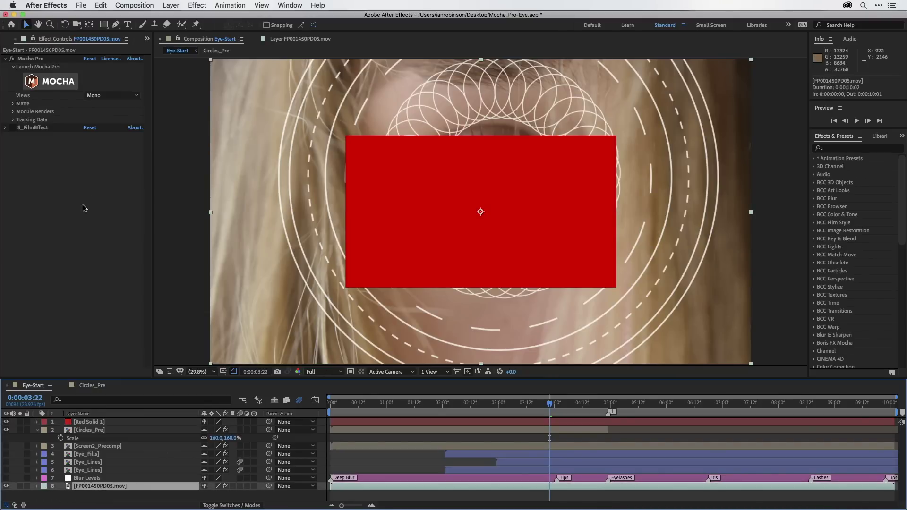
click(14, 120)
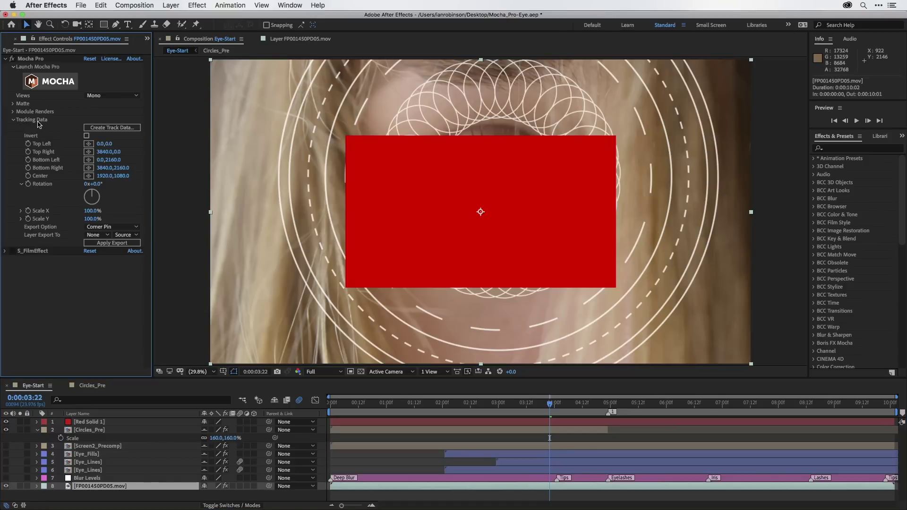
click(100, 129)
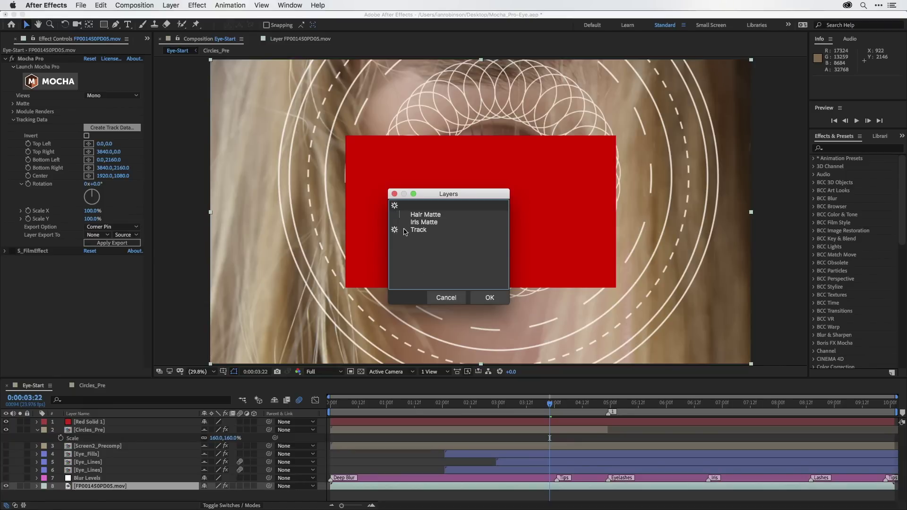
click(483, 299)
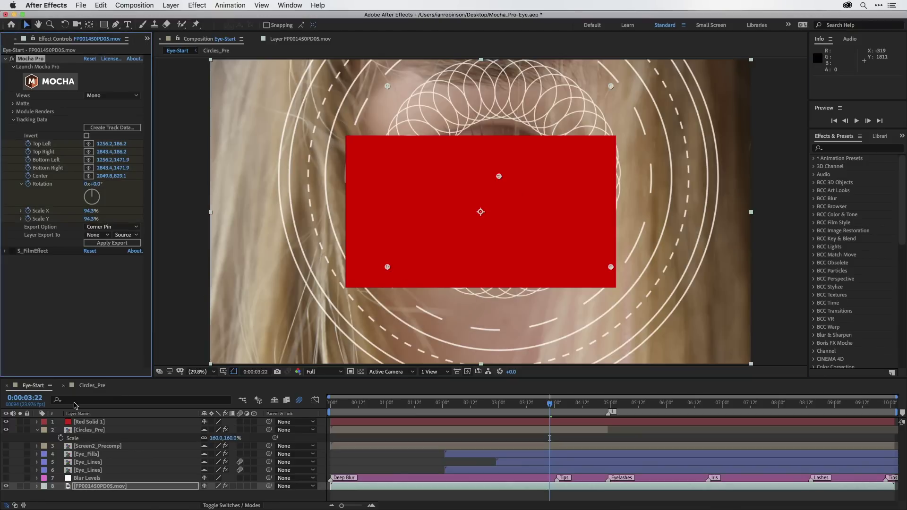
- Reveal the keyframed properties of FP001450PD05.mov and look through the Mocha Pro tracking keyframes
click(94, 490)
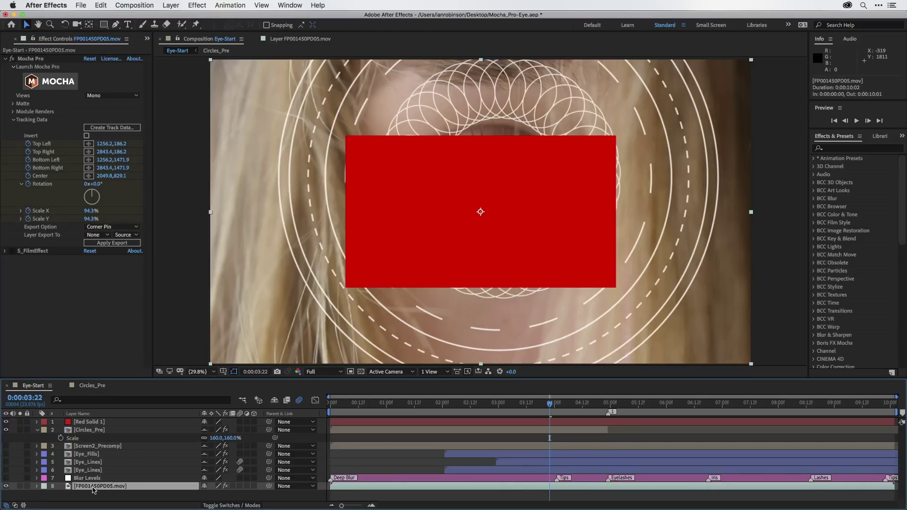
key(u)
scroll(112, 489, down, 5)
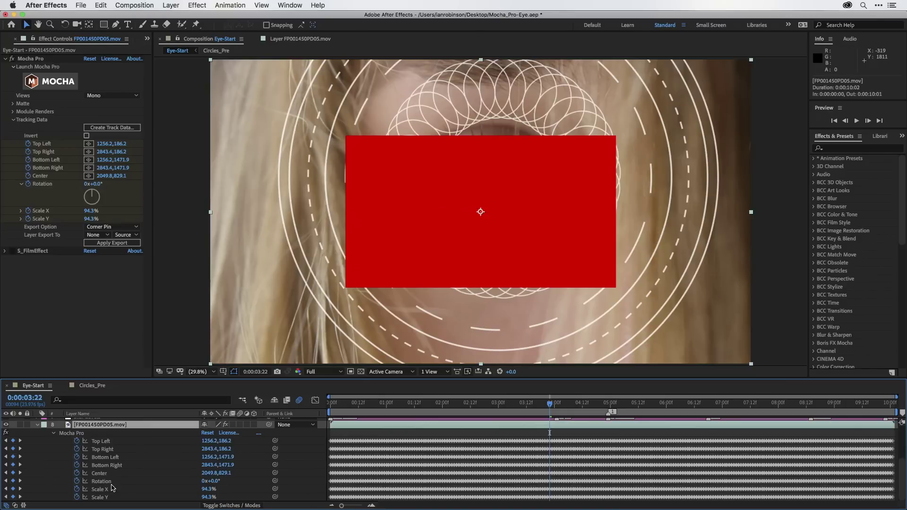
scroll(109, 479, up, 5)
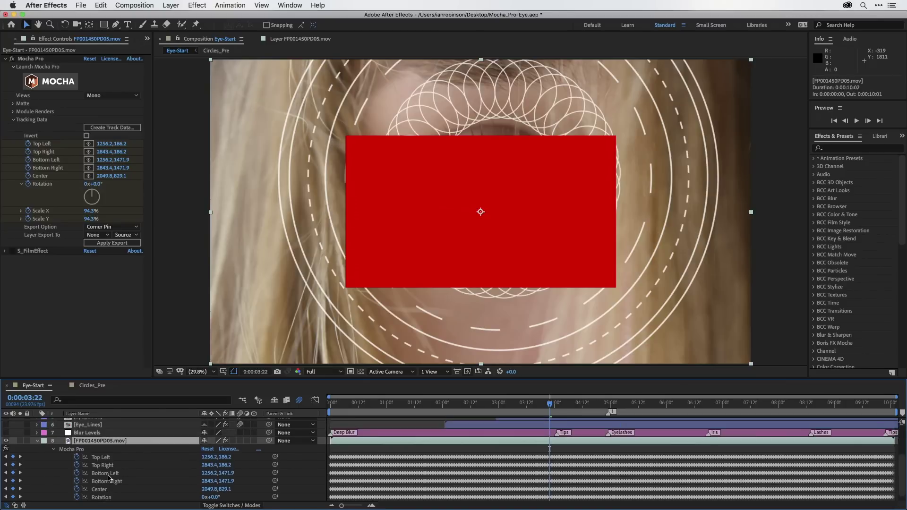
scroll(109, 479, down, 5)
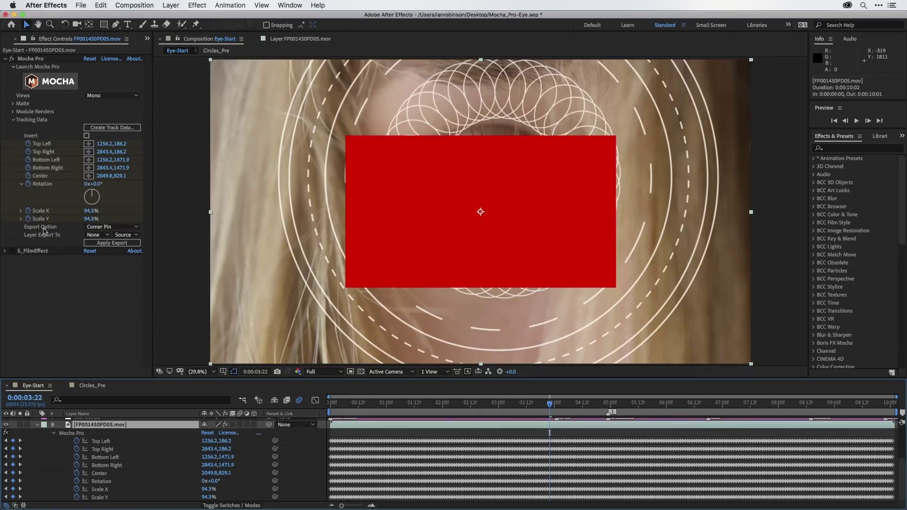
- Export the Mocha Pro tracking data as Transform to the Red Solid 1 layer and apply it
click(104, 227)
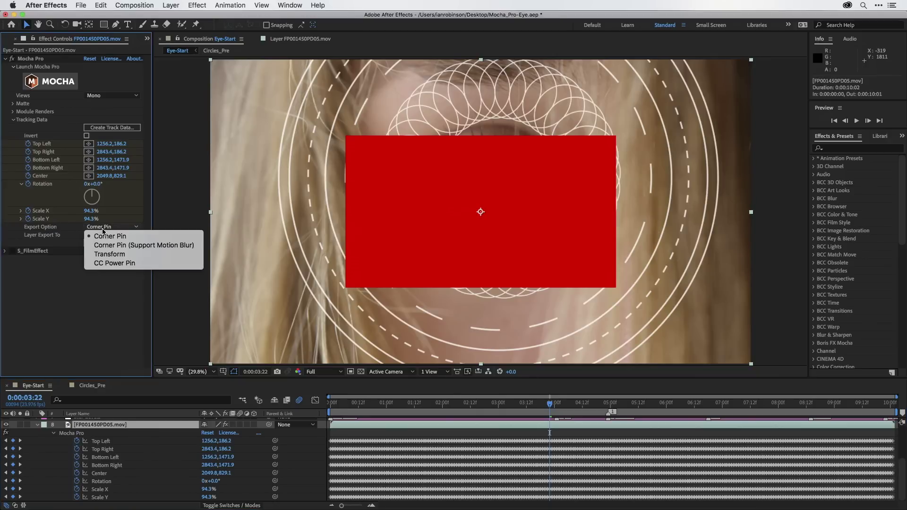
click(114, 255)
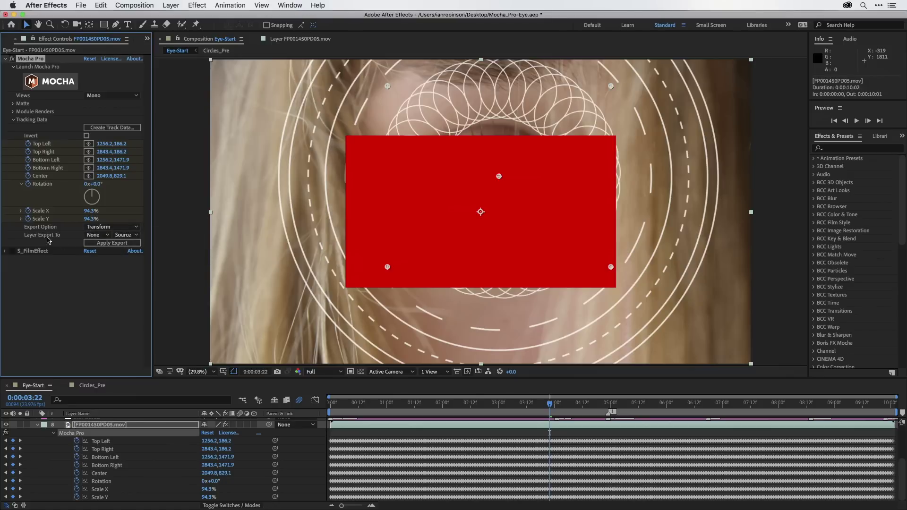
click(96, 236)
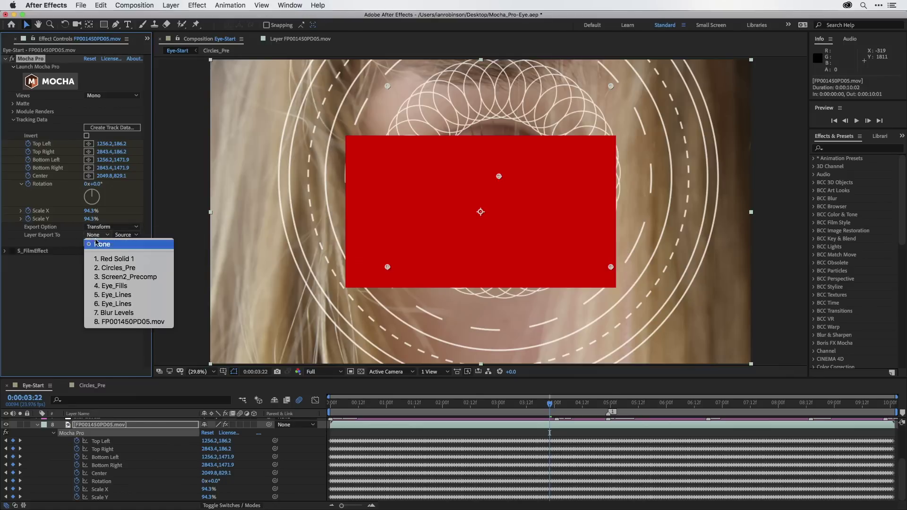
click(113, 259)
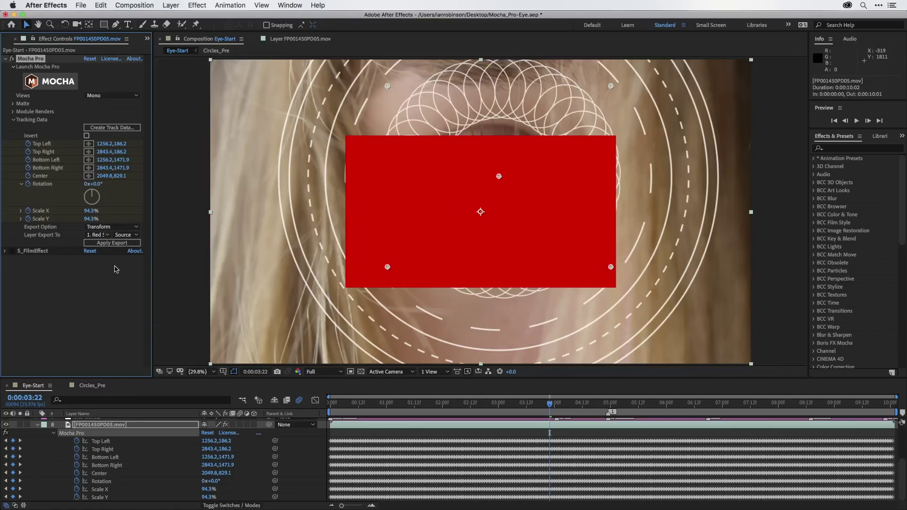
click(110, 245)
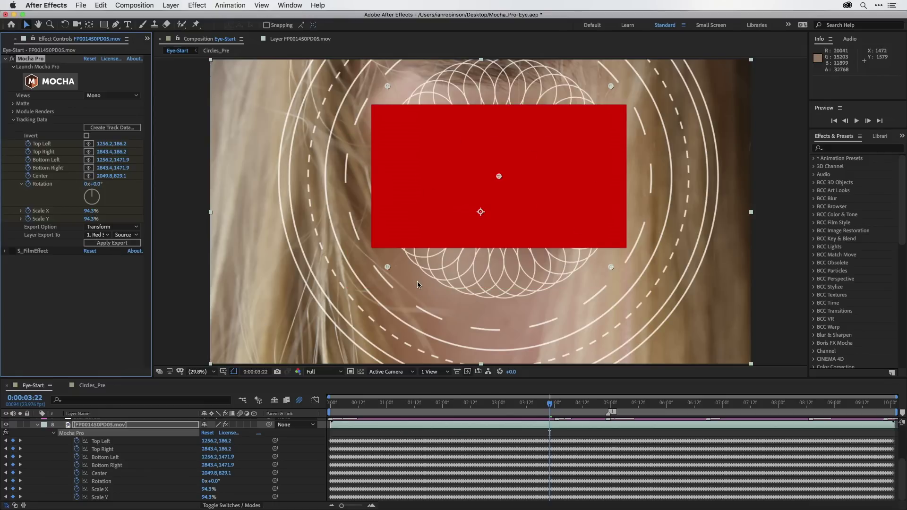
- Lower the opacity of Red Solid 1 to 21% and deselect the layer
scroll(121, 473, up, 5)
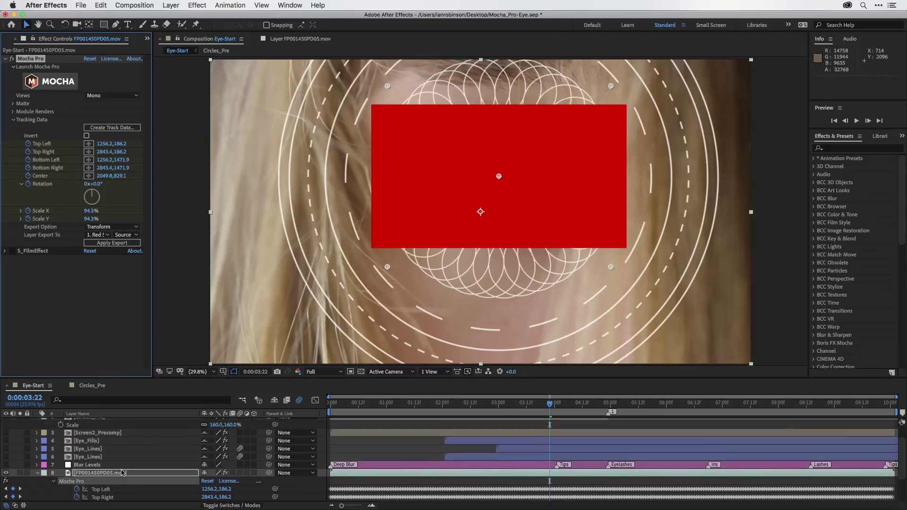
click(94, 423)
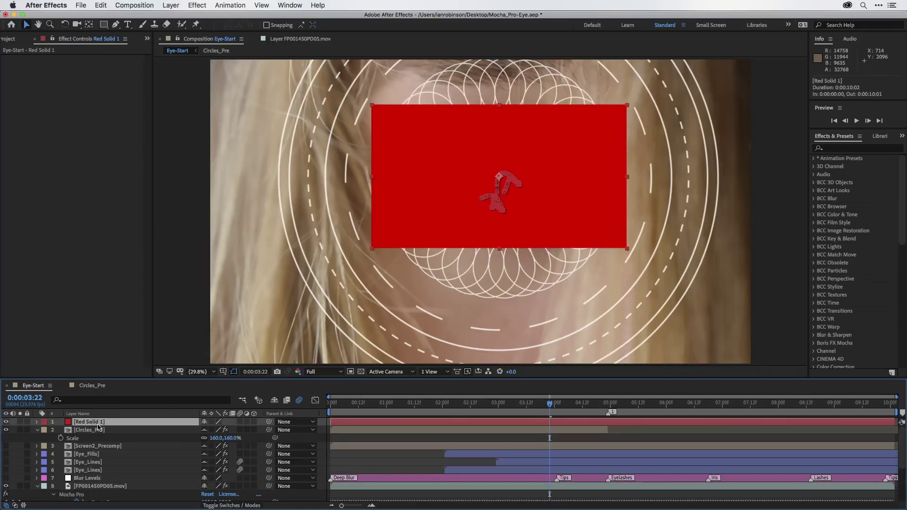
key(t)
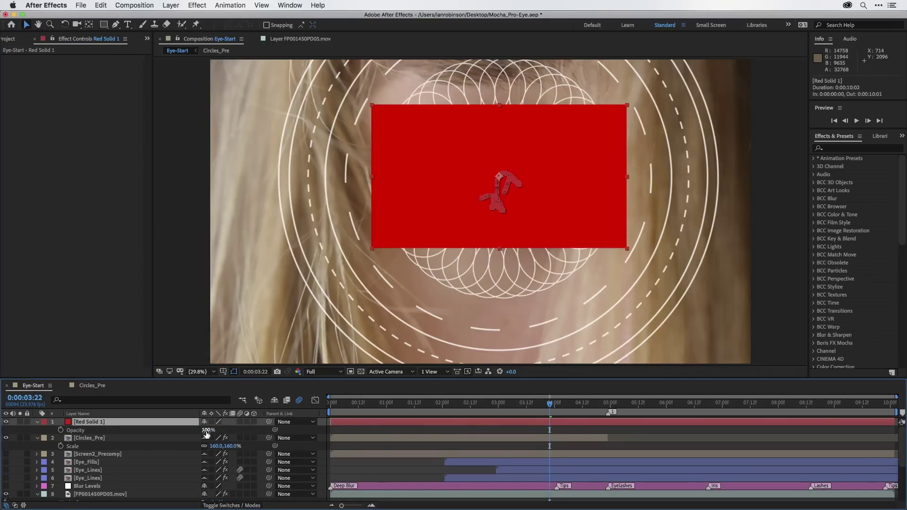
drag(206, 430, 173, 435)
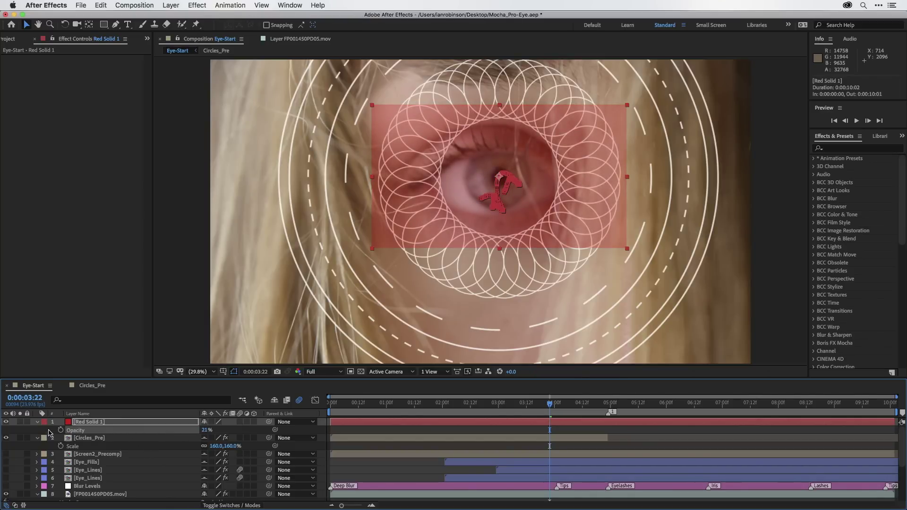
click(49, 431)
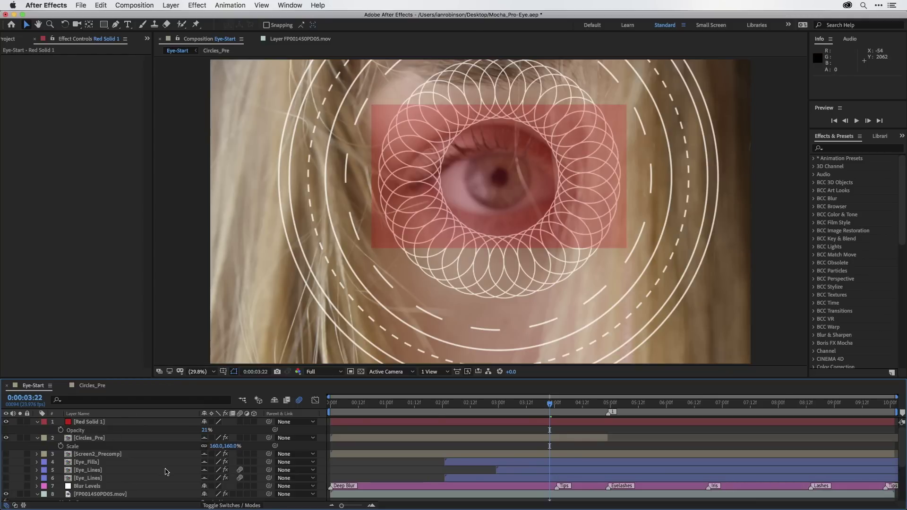
- Preview the tracked solid to 0:00:04:01, return to 0:00:03:22, and parent Circles_Pre to Red Solid 1
mouse_move(554, 407)
mouse_down()
mouse_move(482, 406)
mouse_move(660, 412)
mouse_move(711, 426)
mouse_move(543, 412)
mouse_move(558, 414)
mouse_up()
click(94, 438)
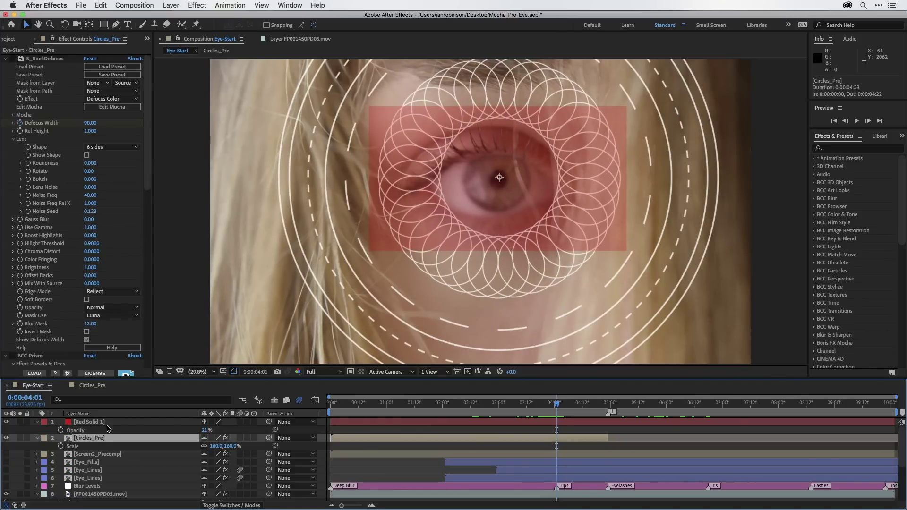
drag(557, 409, 551, 411)
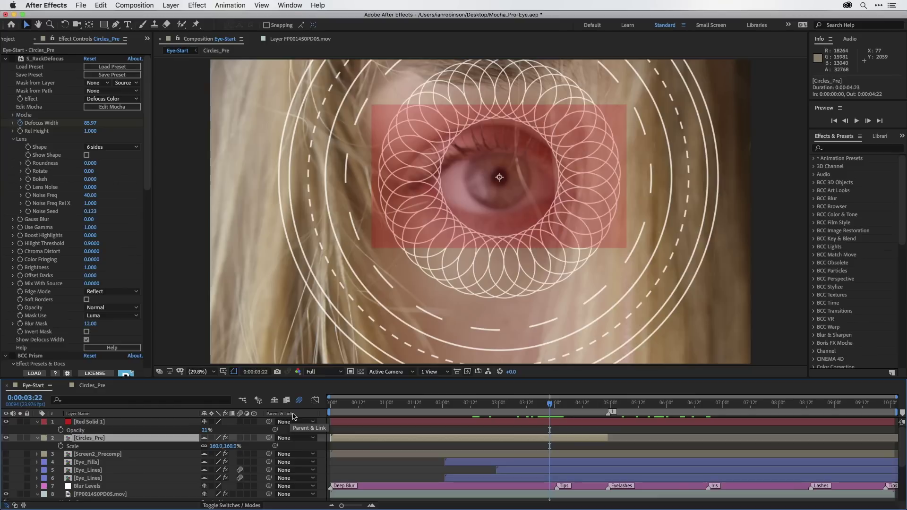
right_click(93, 418)
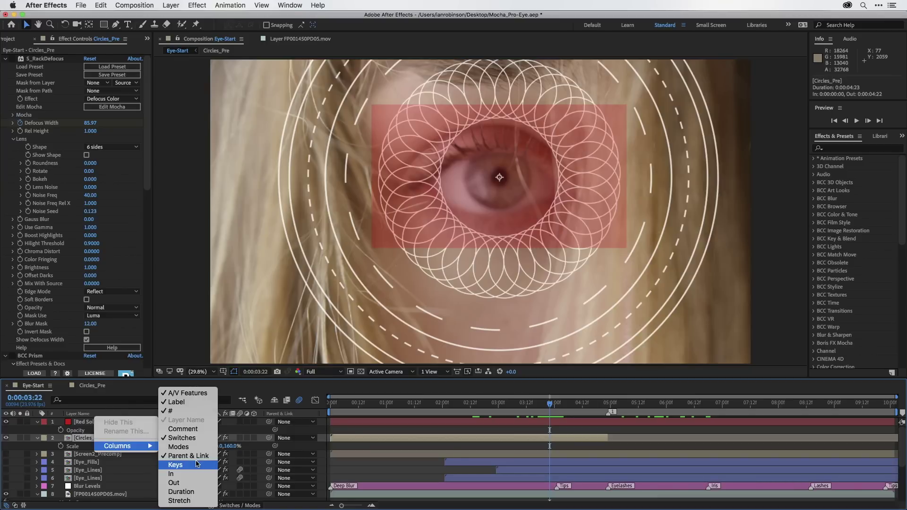
click(126, 399)
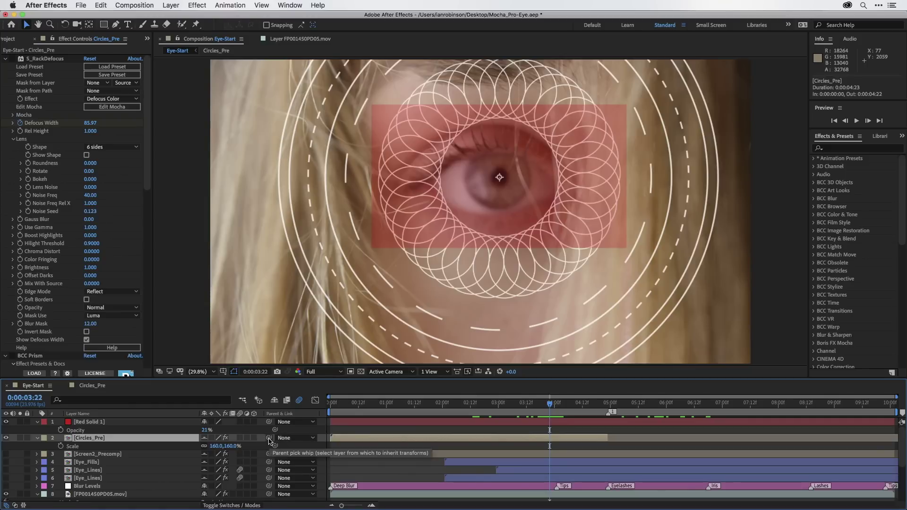
drag(269, 440, 75, 424)
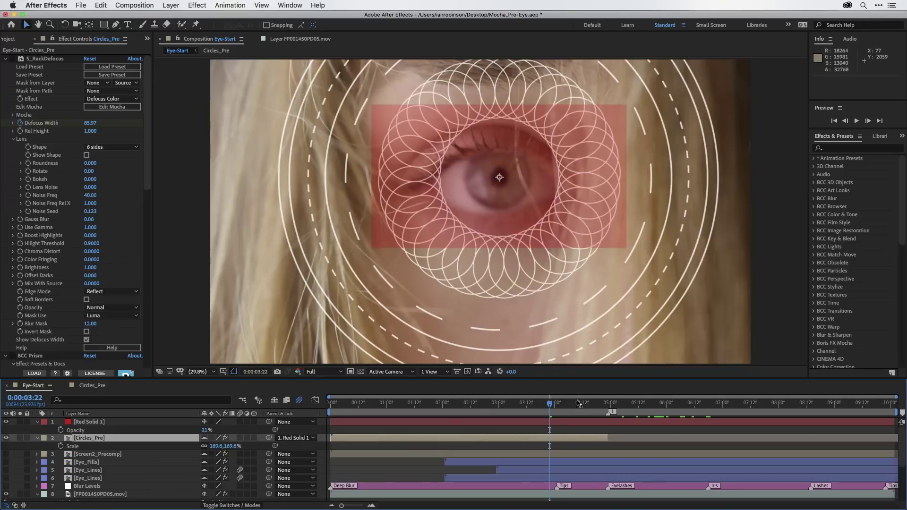
- Check the parented rings at 0:00:03:06, hide Red Solid 1, and review the rings' motion back to 0:00:02:13
drag(546, 406, 513, 407)
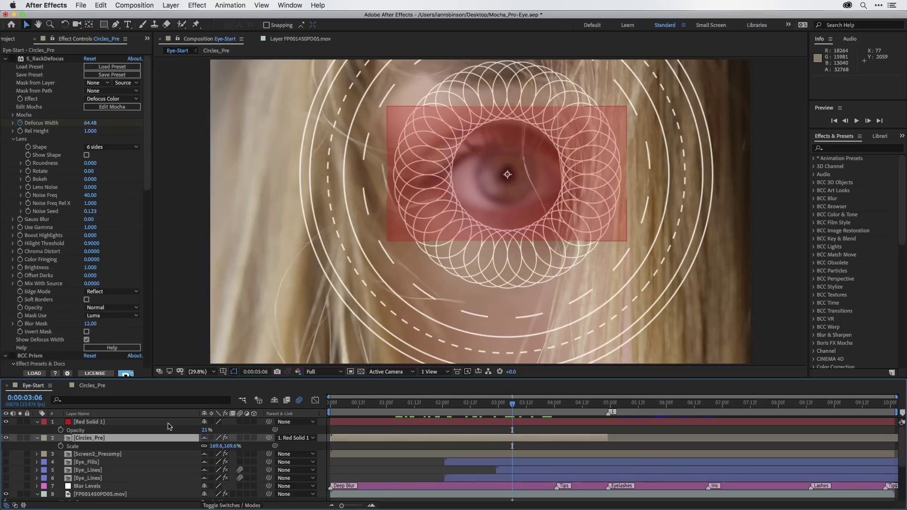
click(6, 422)
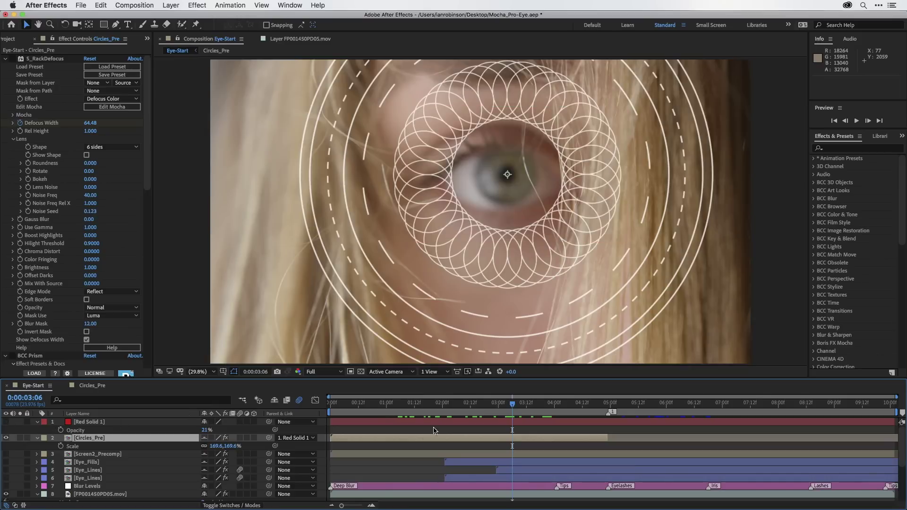
drag(514, 409, 474, 389)
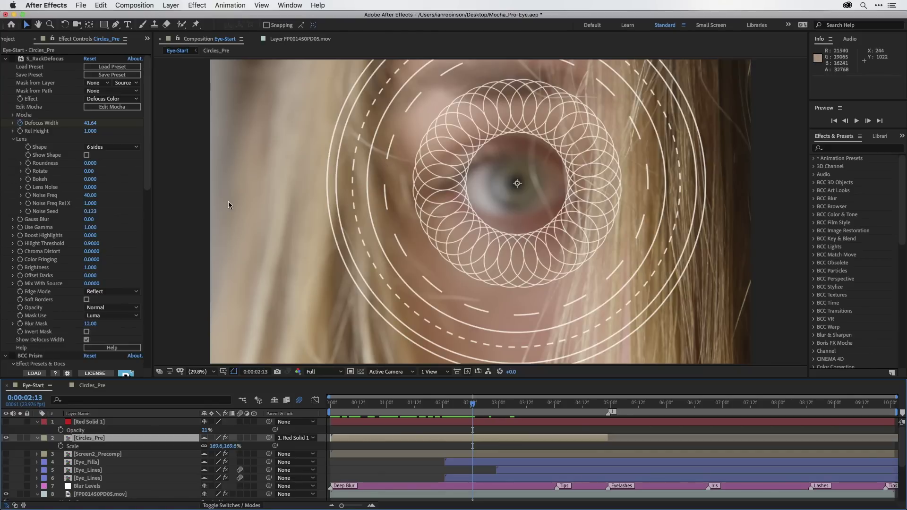
- Hide Circles_Pre, make Screen2_Precomp visible with its Opacity property revealed, and go to 0:00:01:18
click(6, 438)
click(92, 457)
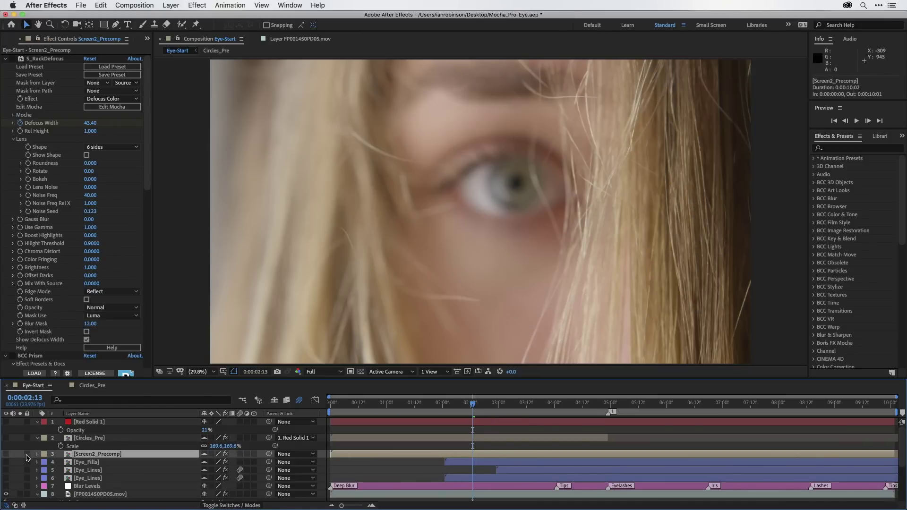
click(6, 455)
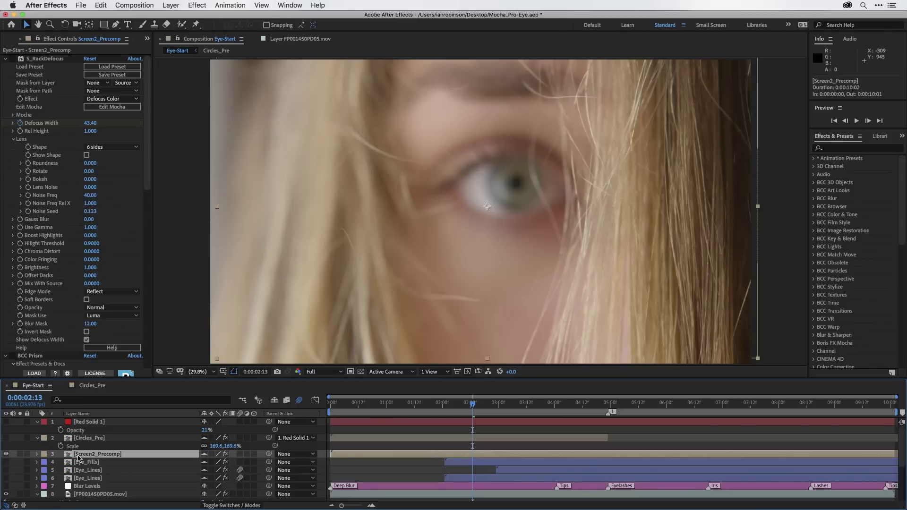
key(t)
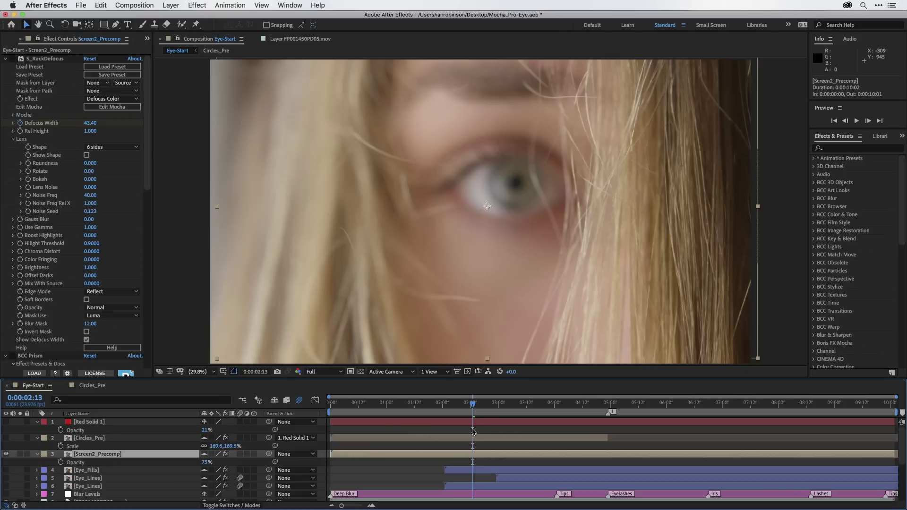
drag(486, 408, 429, 403)
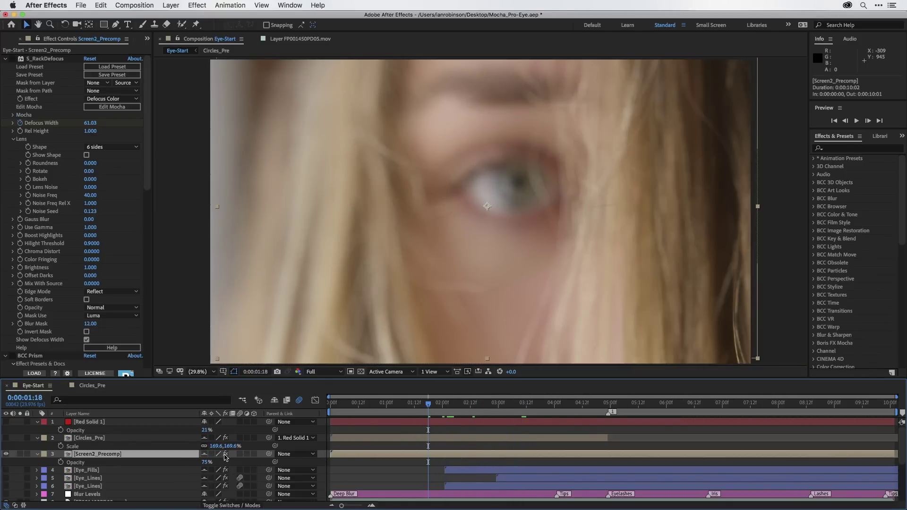
- Set the blending mode of Screen2_Precomp, Eye_Fills and both Eye_Lines layers to Normal
click(234, 505)
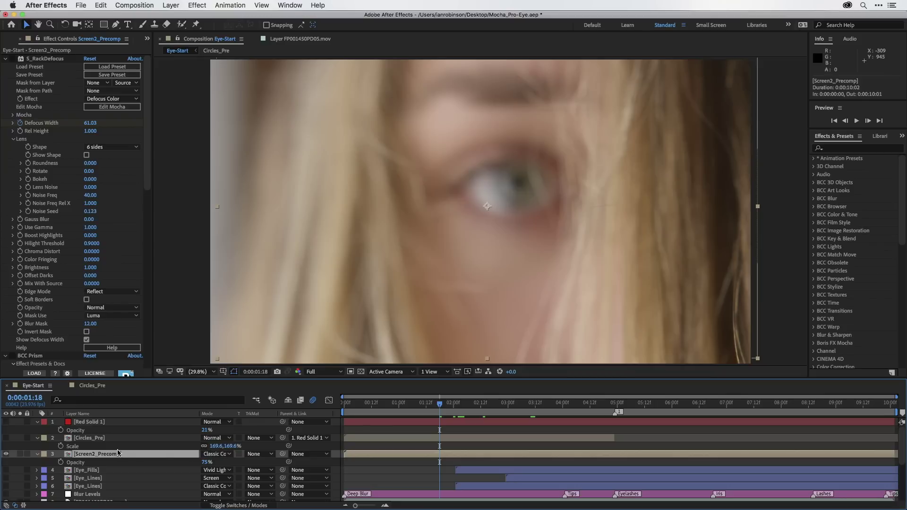
shift+click(81, 488)
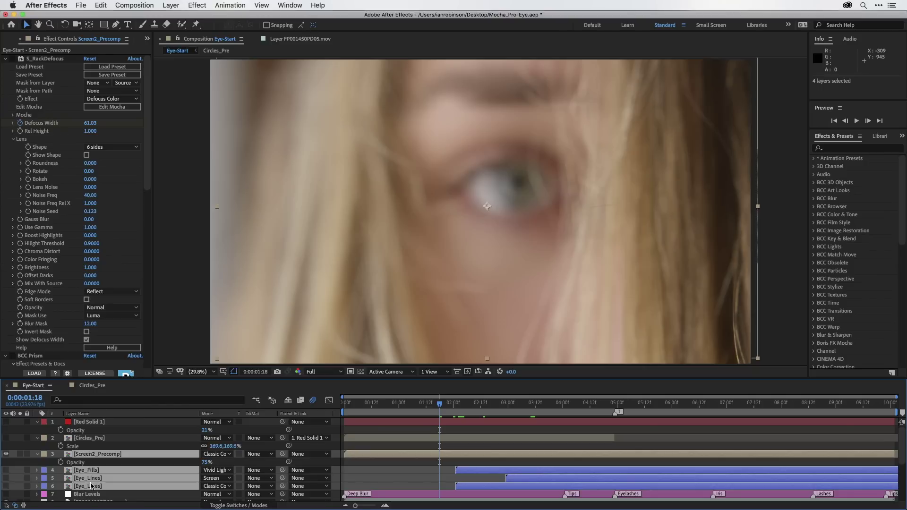
click(218, 490)
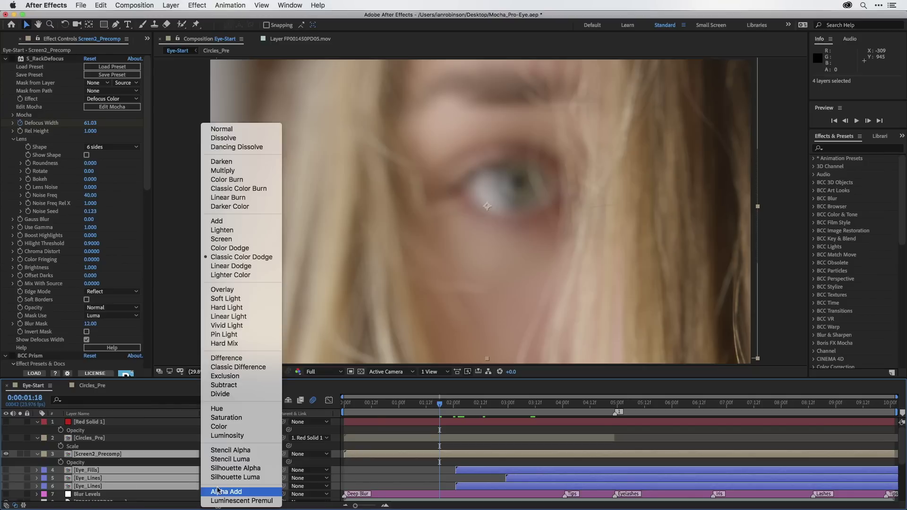
click(209, 131)
click(96, 463)
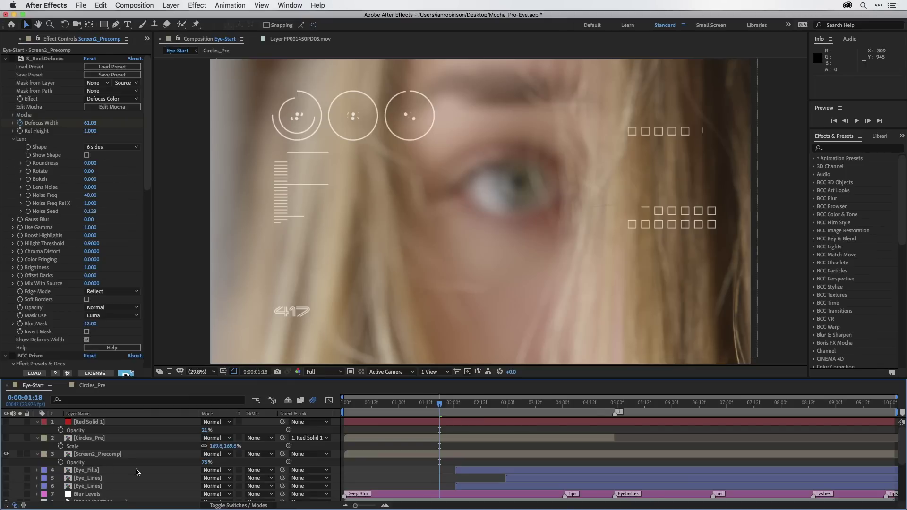
- Parent Screen2_Precomp to Red Solid 1 at 0:00:05:12 and check its motion up to 0:00:06:02
click(107, 455)
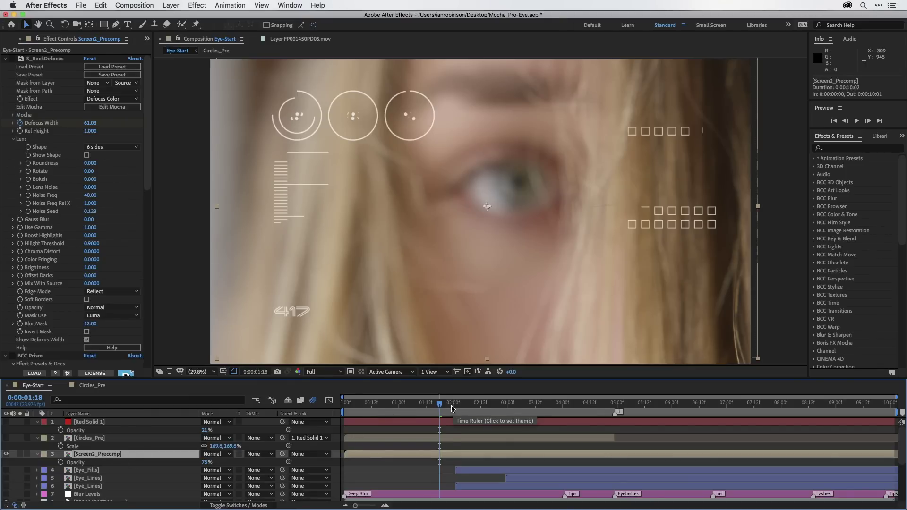
drag(452, 406, 646, 395)
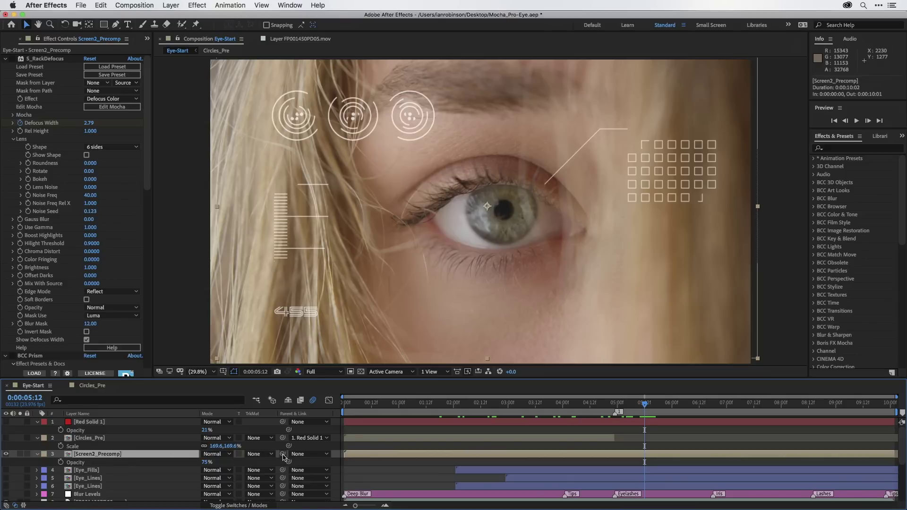
drag(282, 454, 79, 424)
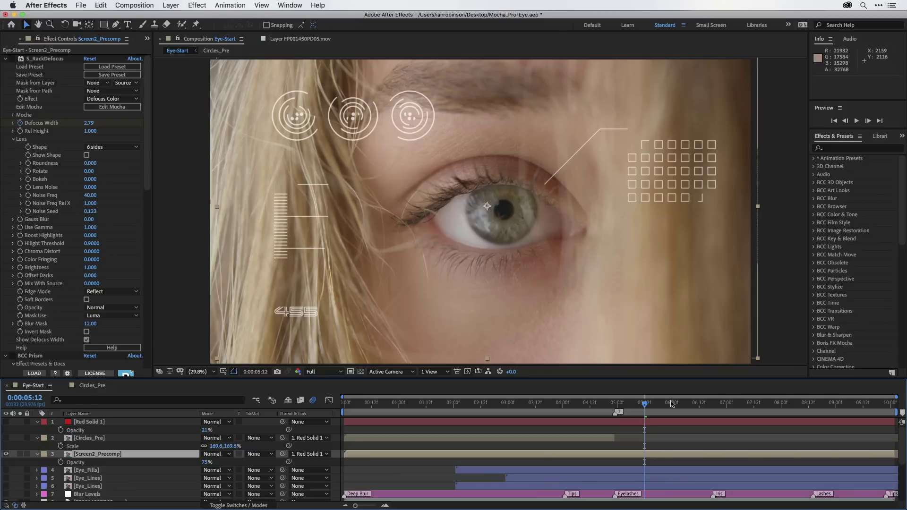
drag(648, 407, 678, 401)
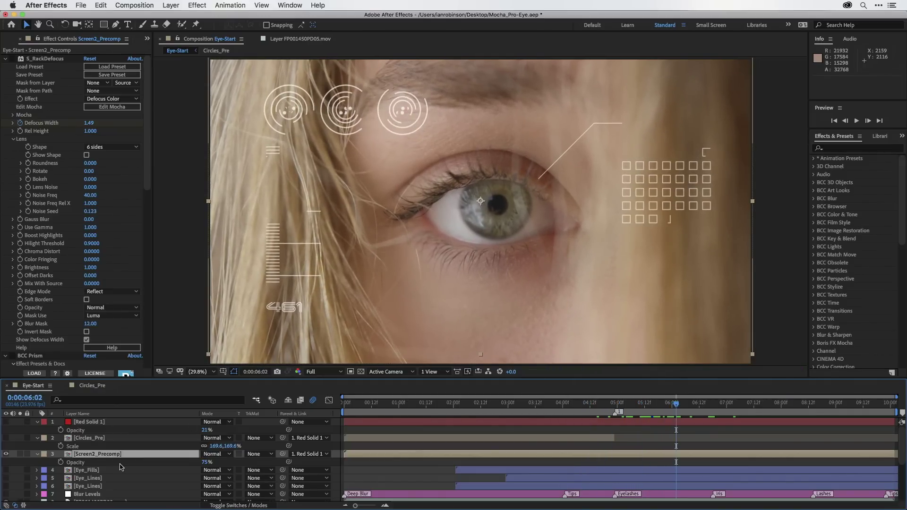
- Hide Screen2_Precomp, then make the Eye_Fills layer visible and select it
click(7, 454)
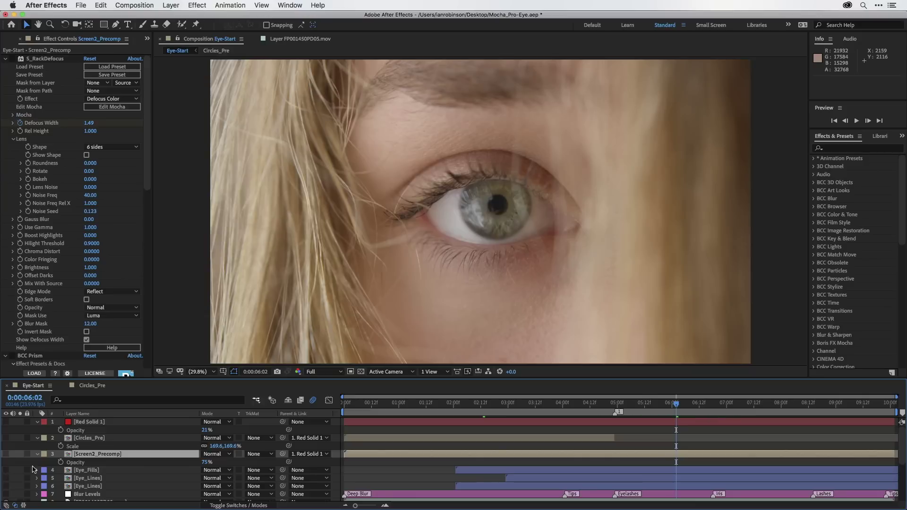
click(6, 470)
click(84, 475)
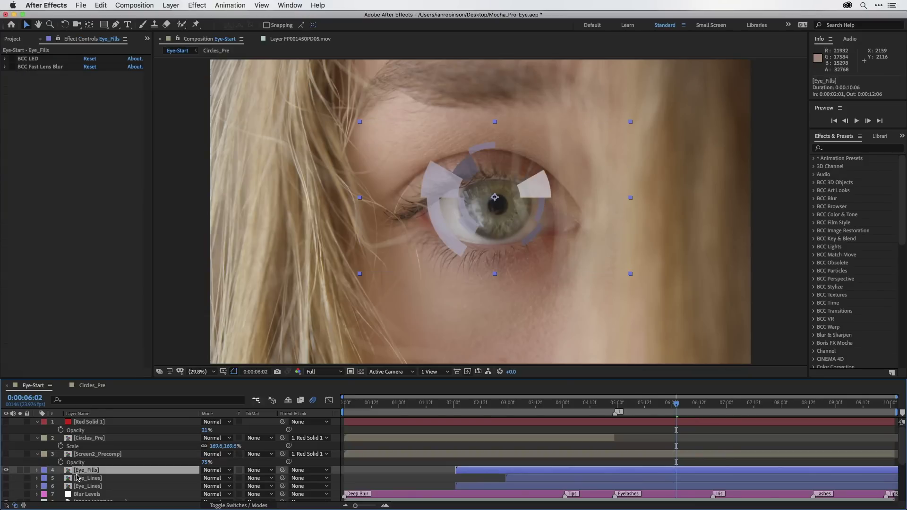
- Open the Eye_Fills composition, review how its fill shapes animate, and return to Eye-Start
double_click(70, 473)
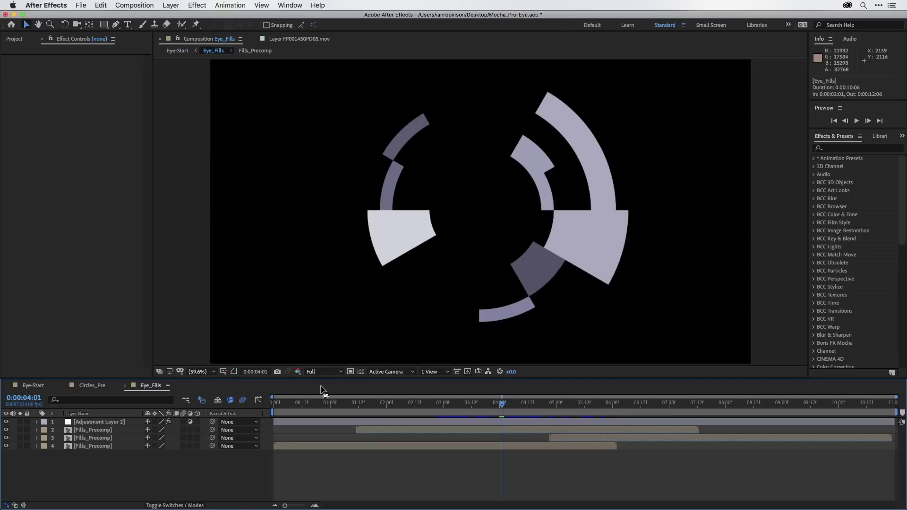
drag(327, 404, 683, 405)
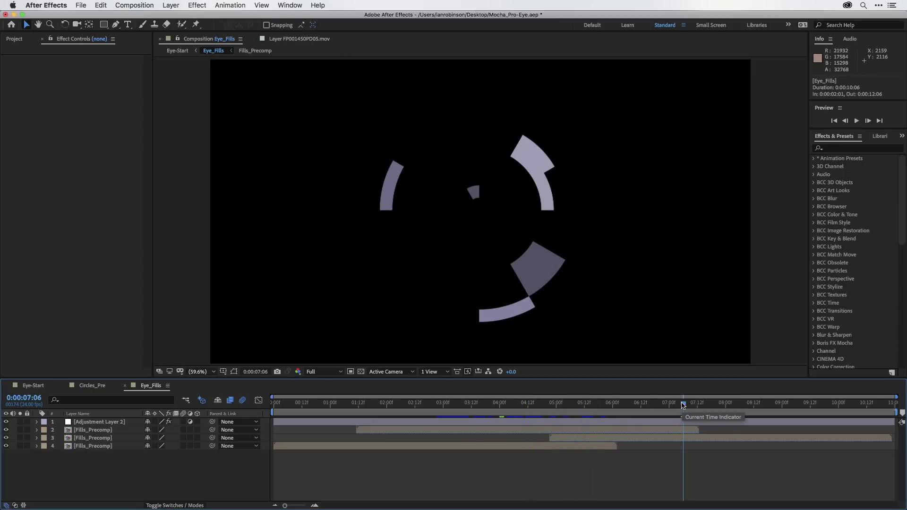
drag(684, 405, 600, 409)
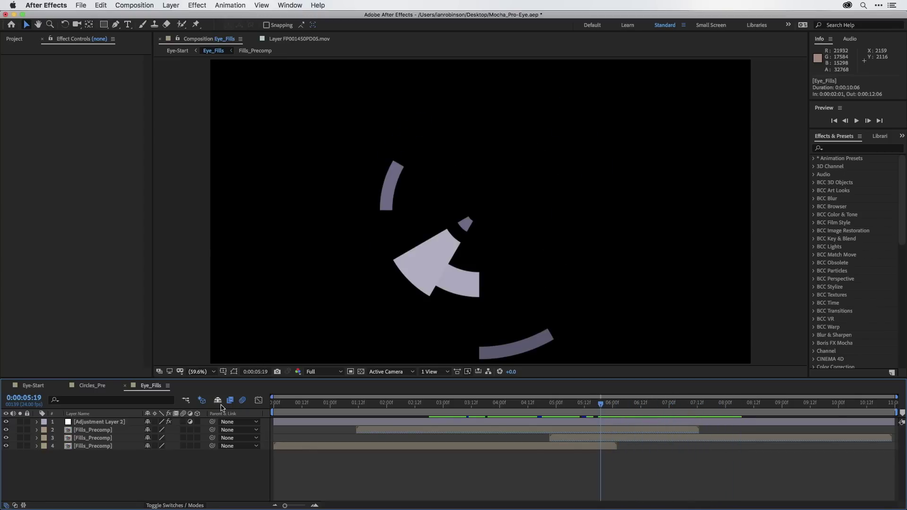
click(34, 385)
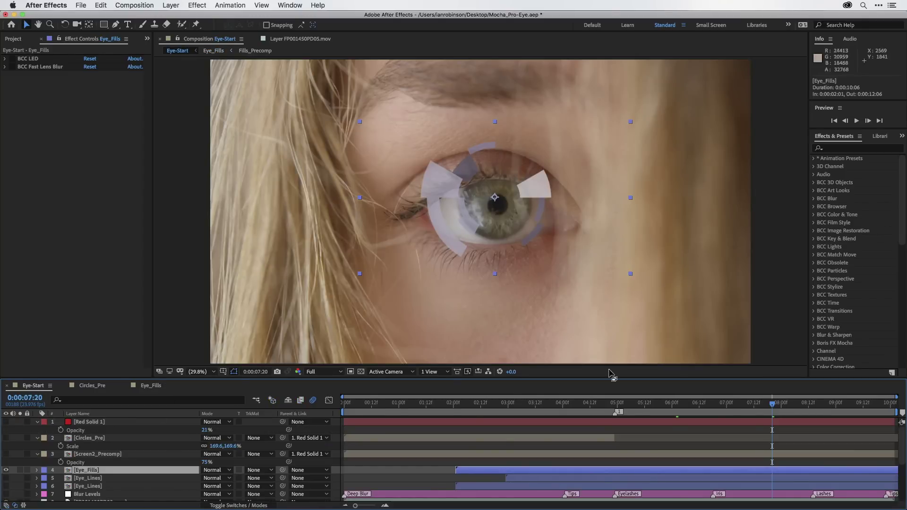
- At the marker at 0:00:04:23, center Eye_Fills over the pupil and scale it to 51%
key(1)
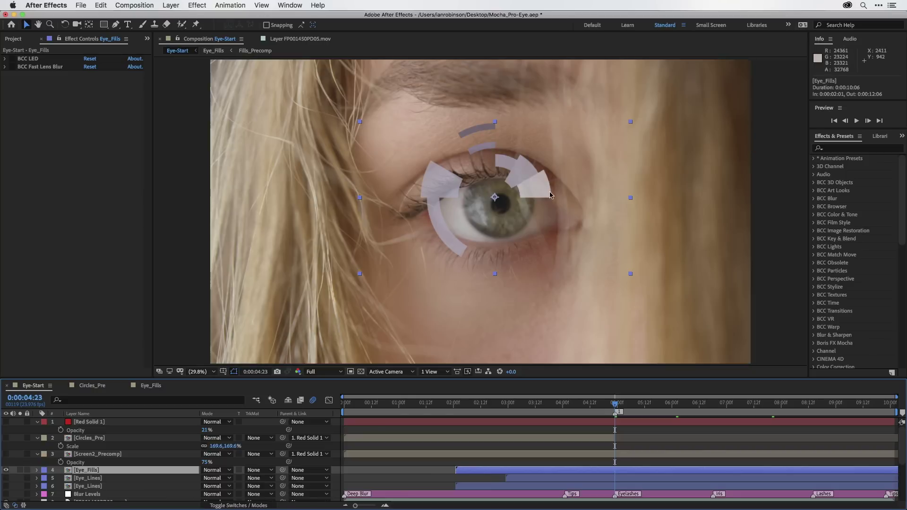
drag(524, 179, 529, 189)
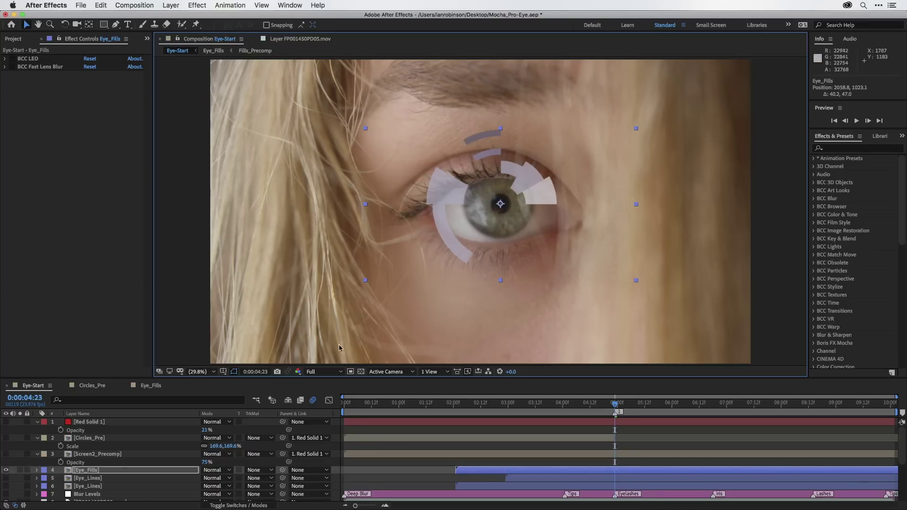
click(85, 471)
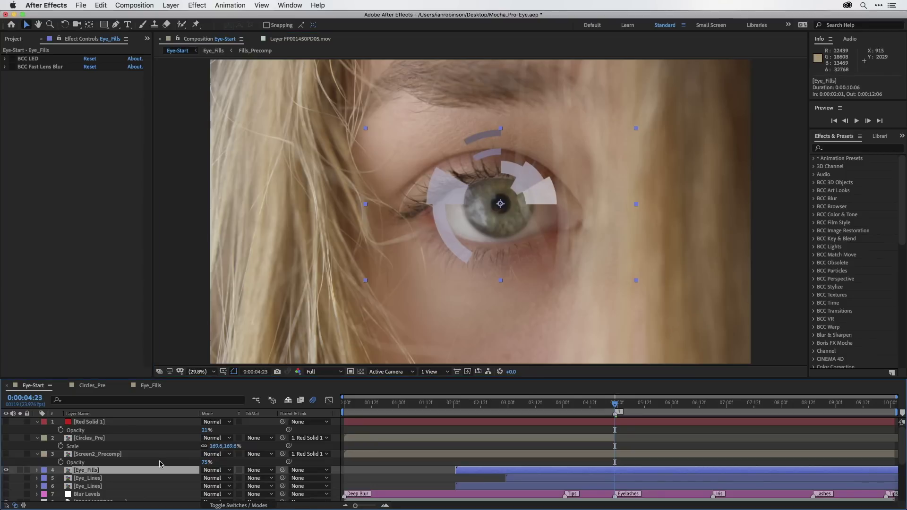
key(s)
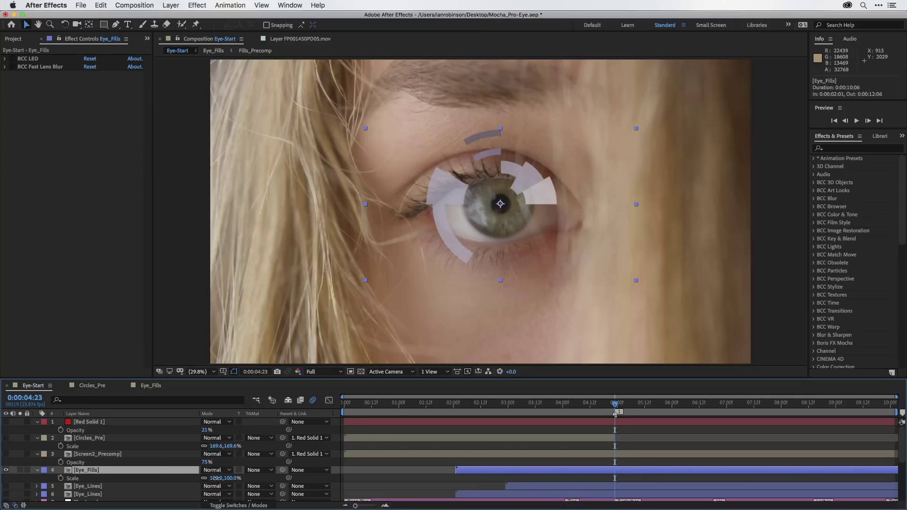
drag(215, 478, 199, 483)
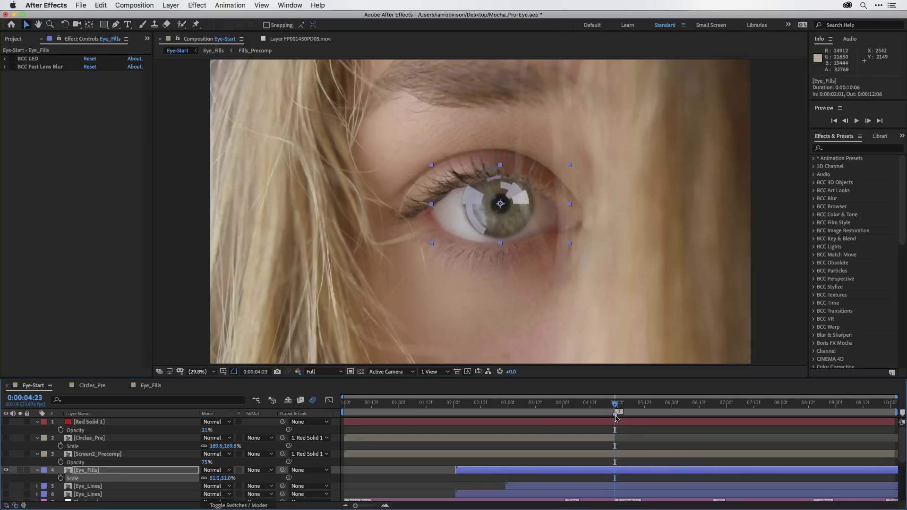
- Parent Eye_Fills to Red Solid 1, check its motion up to 0:00:08:03, and return to the marker at 0:00:04:23
mouse_move(620, 406)
mouse_down()
mouse_move(631, 406)
mouse_move(615, 408)
mouse_up()
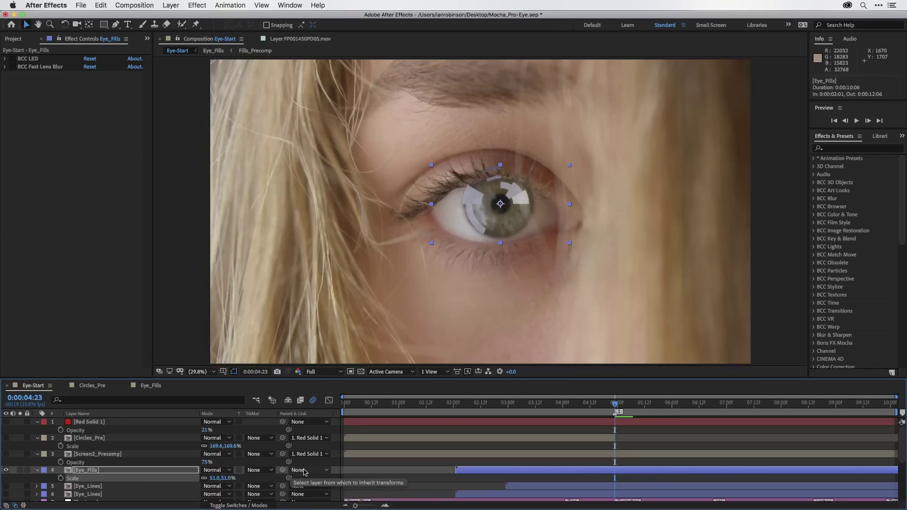
click(306, 470)
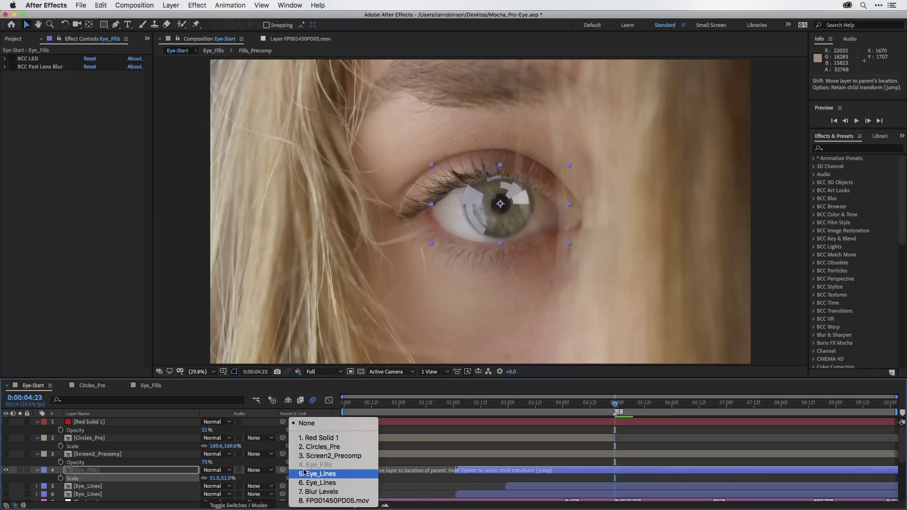
click(309, 442)
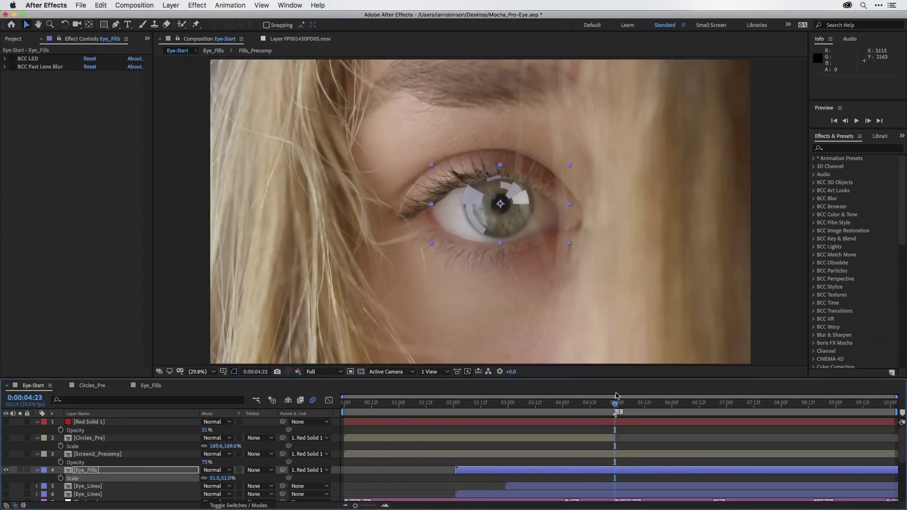
drag(593, 406, 788, 429)
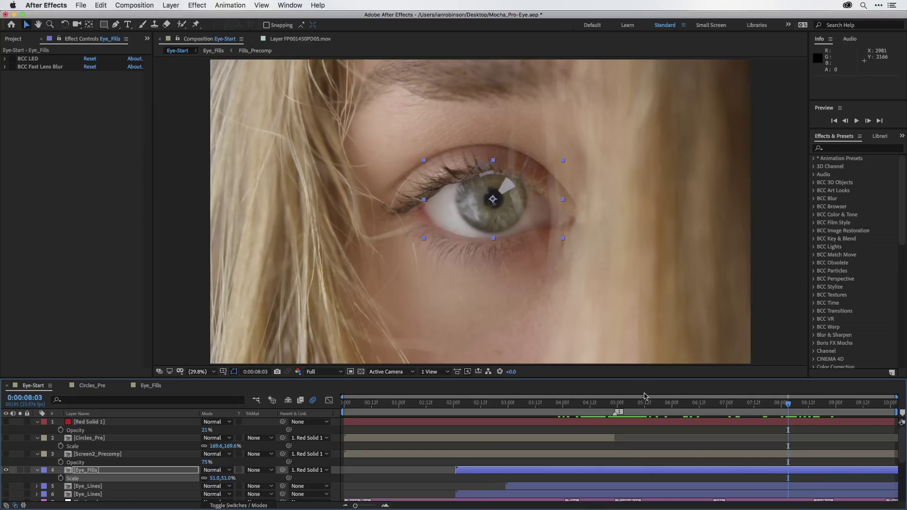
key(1)
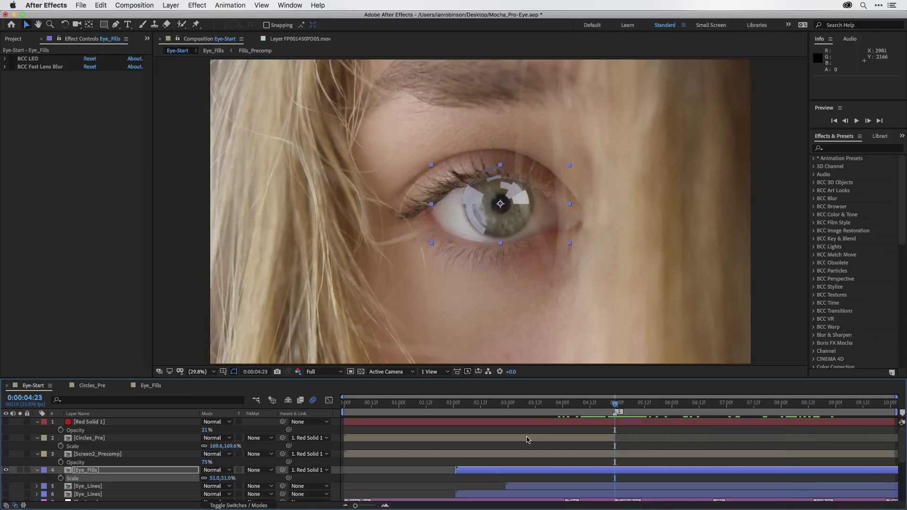
- Hide Eye_Fills, show the Eye_Lines layer 5, center it over the pupil, and set its scale to 60%
click(6, 470)
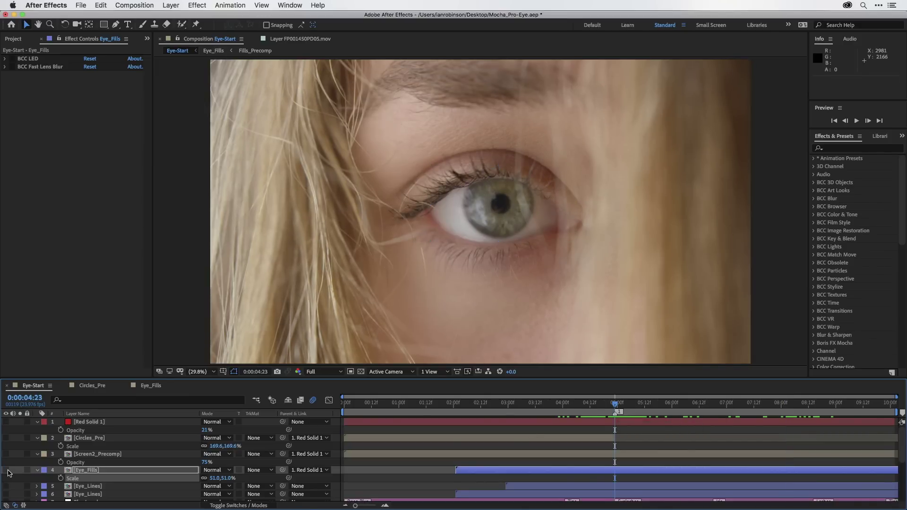
click(6, 487)
click(89, 489)
drag(496, 198, 502, 204)
key(s)
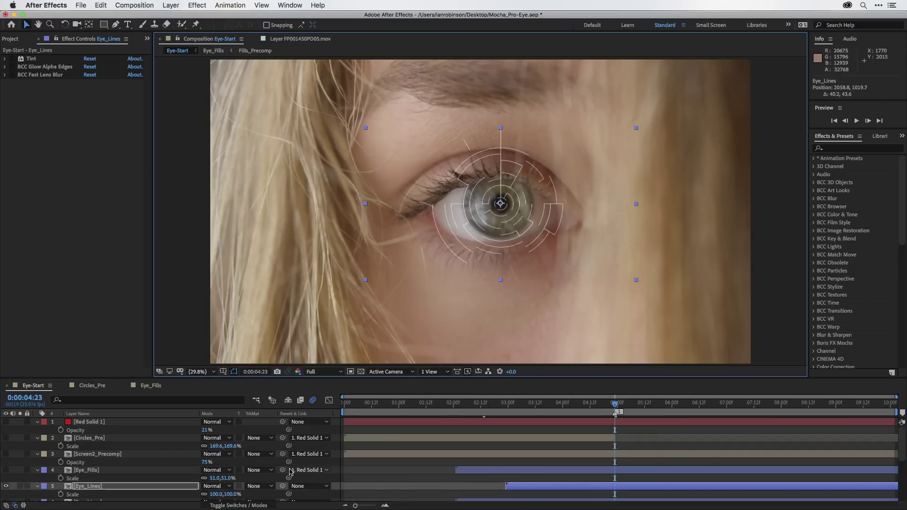
click(216, 495)
text(60)
key(Return)
- Show the Eye_Lines layer 6, center it over the pupil, and set its scale to 30%
click(133, 500)
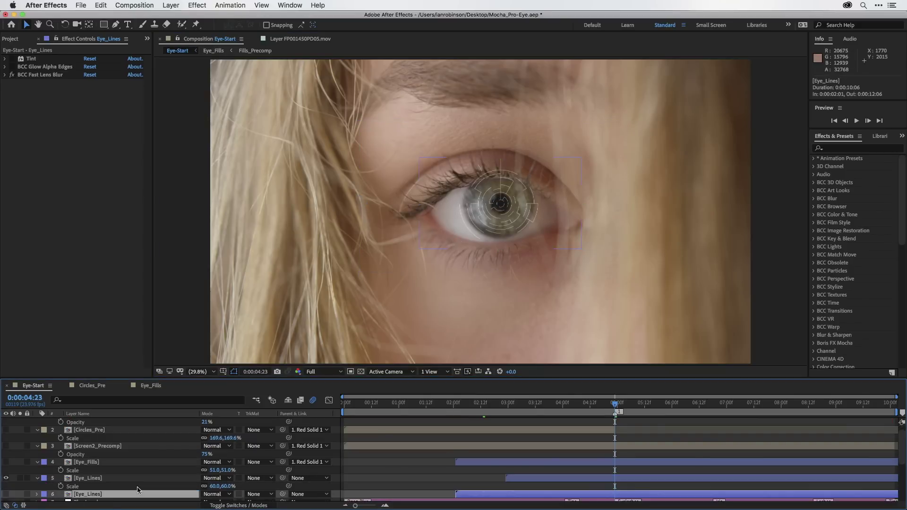
click(6, 494)
drag(509, 178, 514, 185)
key(s)
click(215, 497)
text(30)
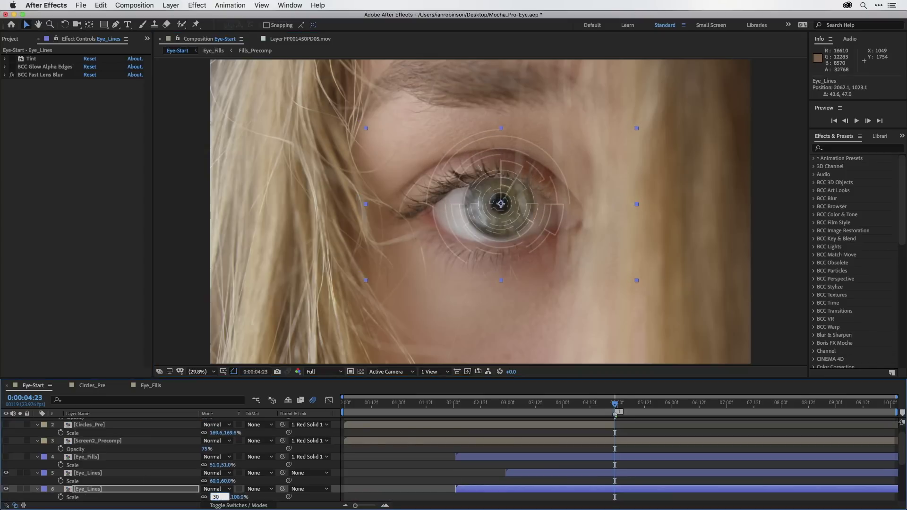
key(Return)
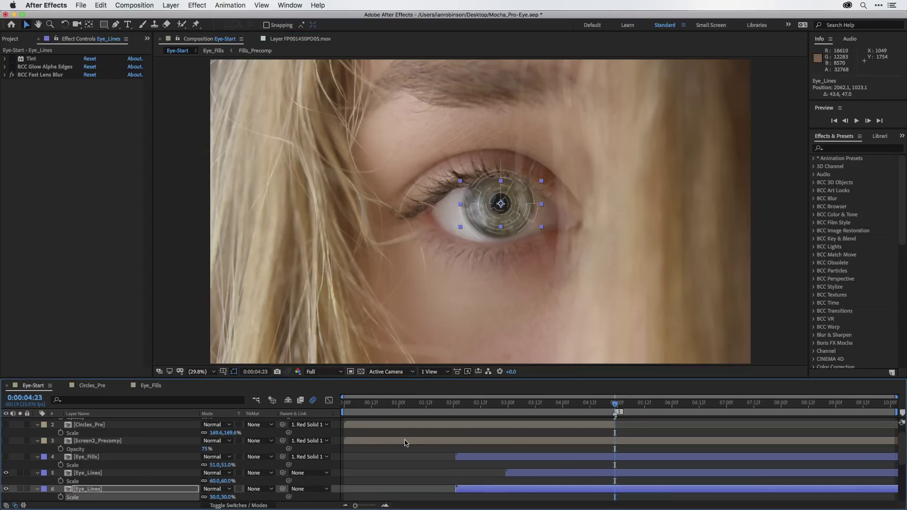
- Parent both Eye_Lines layers to Red Solid 1, check their motion up to 0:00:06:10, and make Eye_Fills visible again
click(94, 474)
shift+click(87, 487)
click(319, 438)
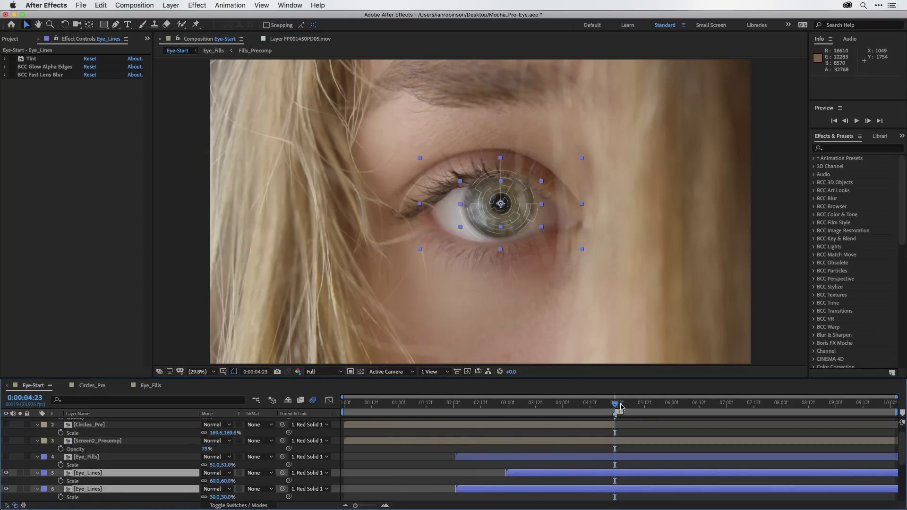
drag(619, 405, 695, 402)
click(6, 457)
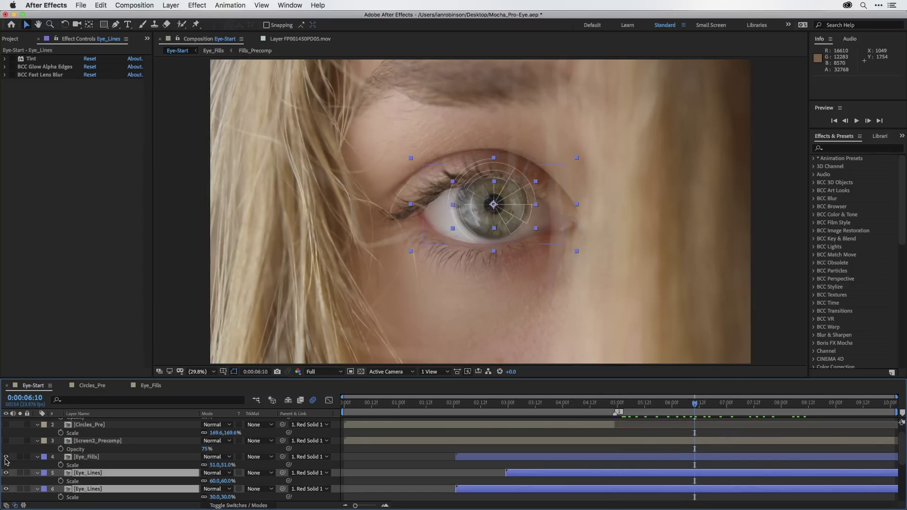
- At 0:00:07:19, duplicate the FP001450PD05.mov footage layer and delete the S_FilmEffect effect from the upper copy
drag(696, 403, 771, 407)
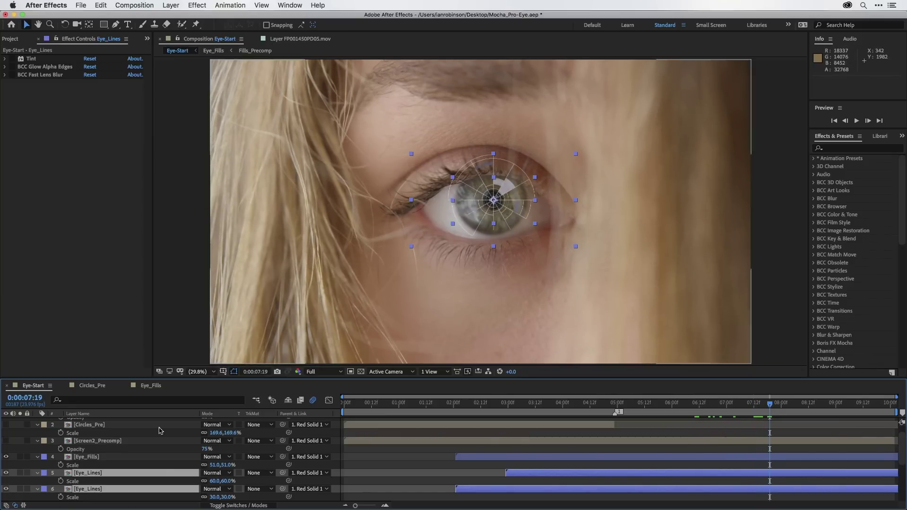
click(43, 467)
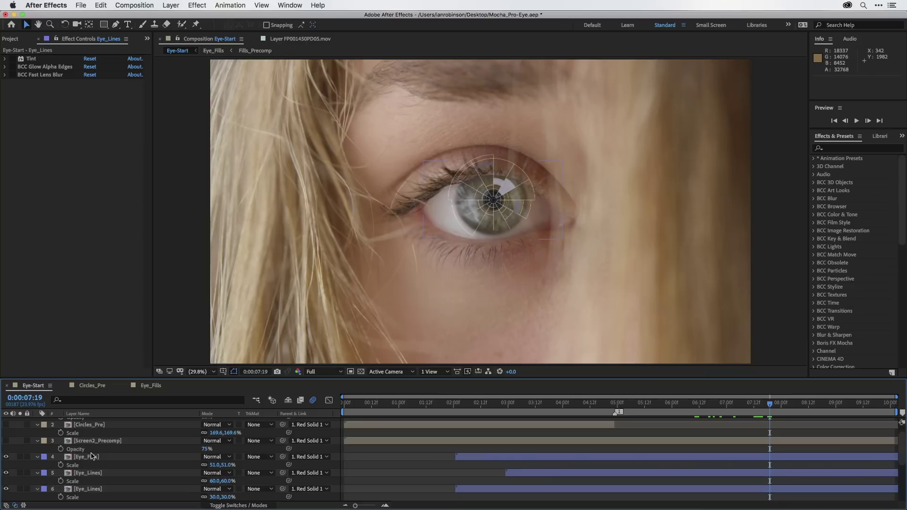
scroll(93, 456, down, 3)
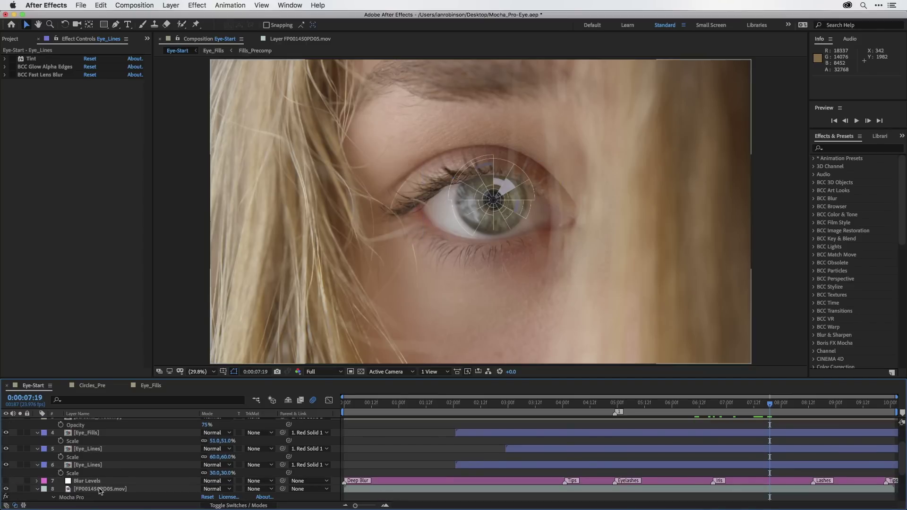
click(82, 492)
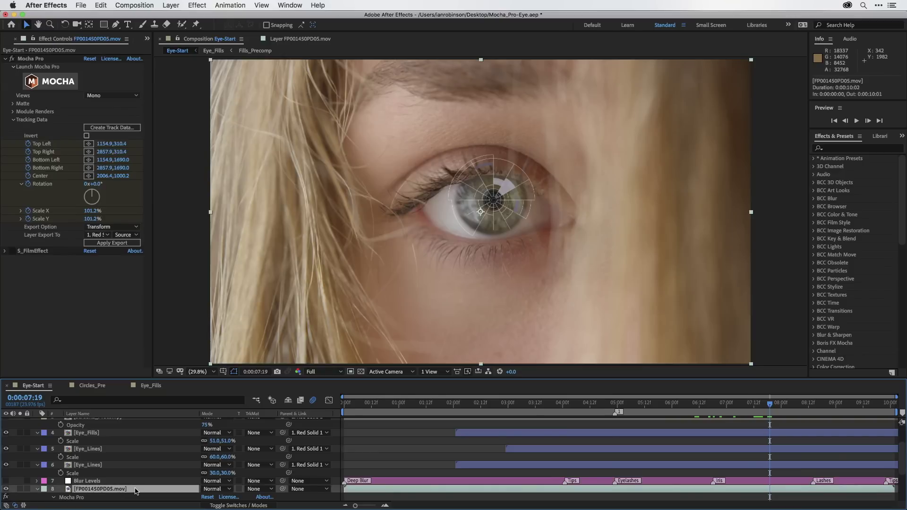
key(super+d)
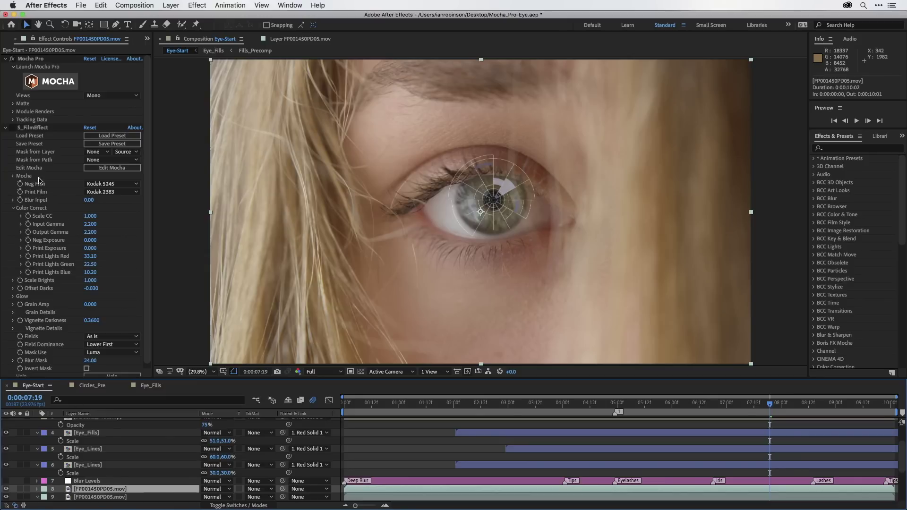
click(32, 134)
click(33, 130)
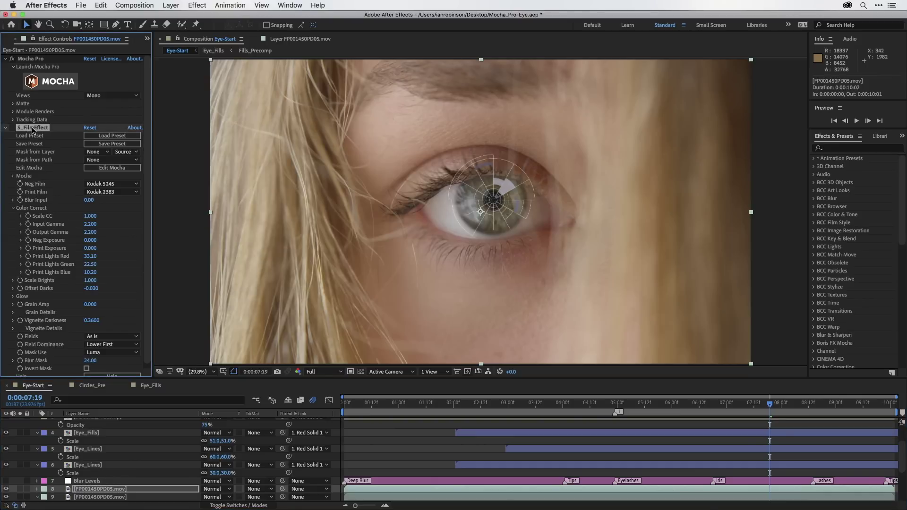
key(Delete)
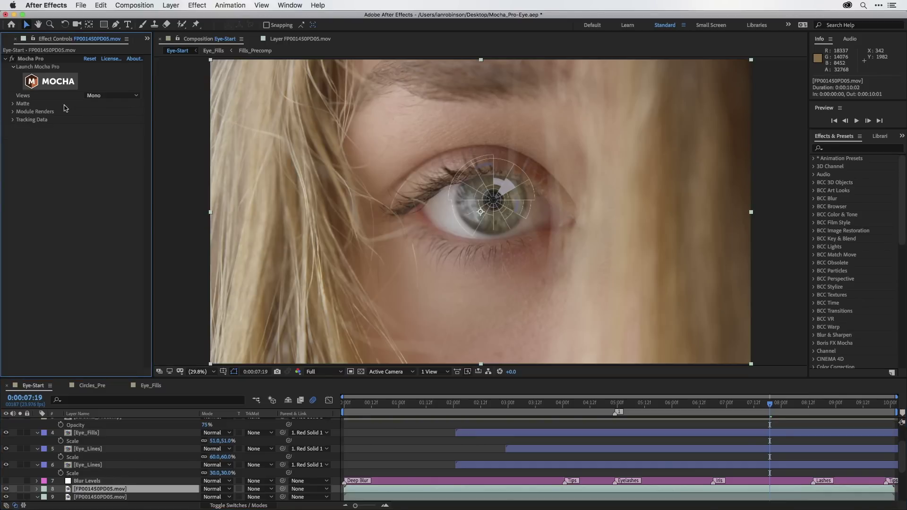
- Turn on View Matte in the copy's Mocha Pro effect and leave only the Iris Matte layer visible
click(13, 104)
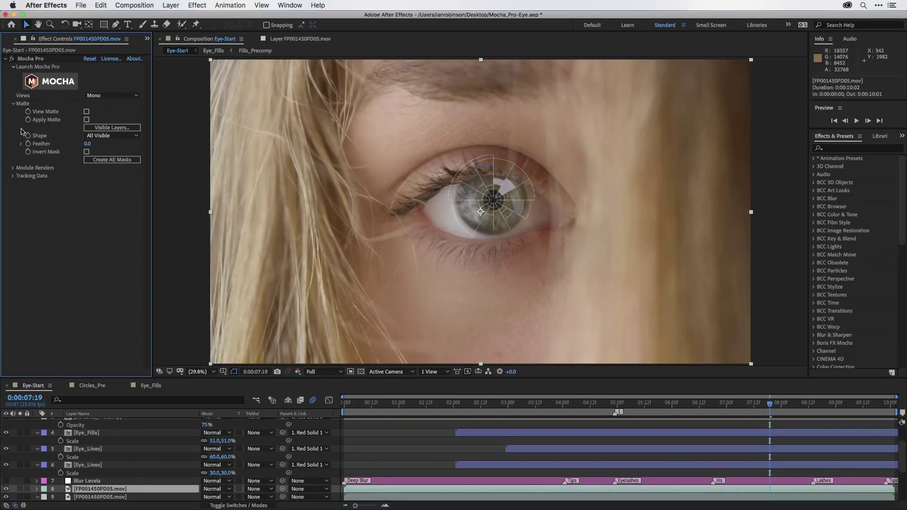
click(87, 112)
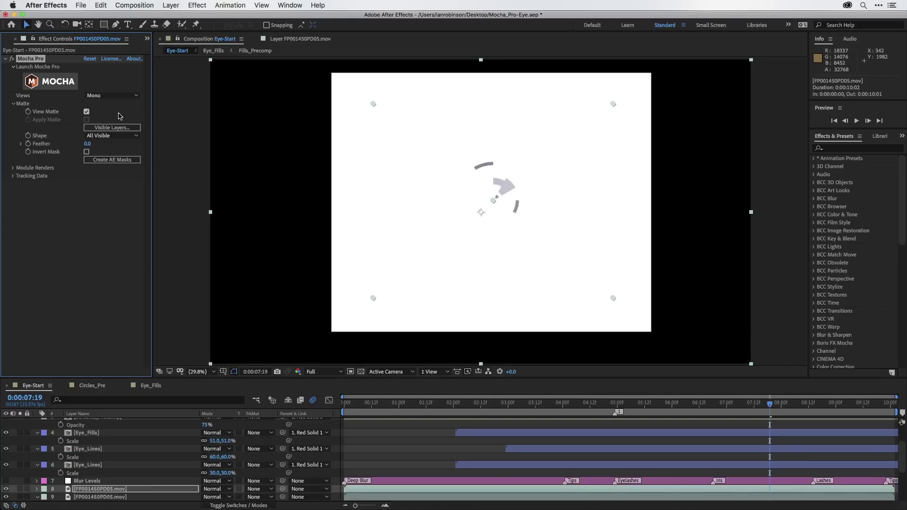
click(119, 131)
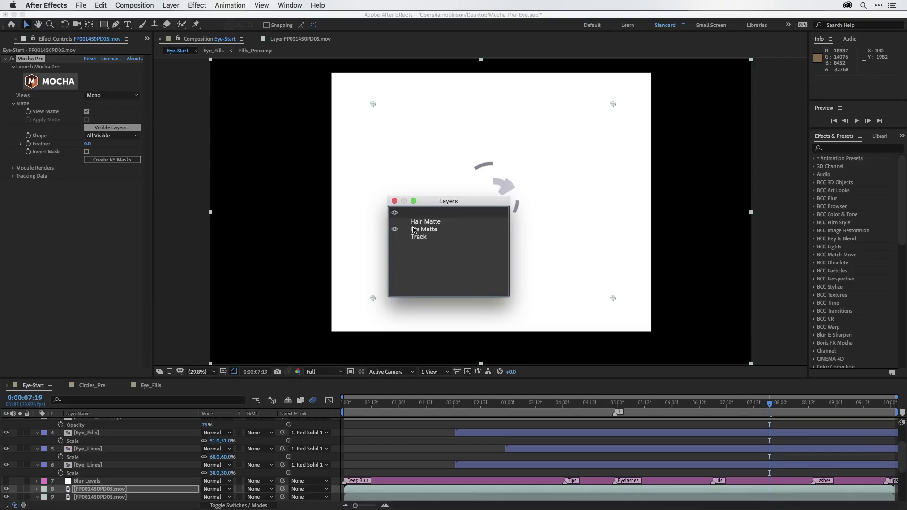
click(395, 202)
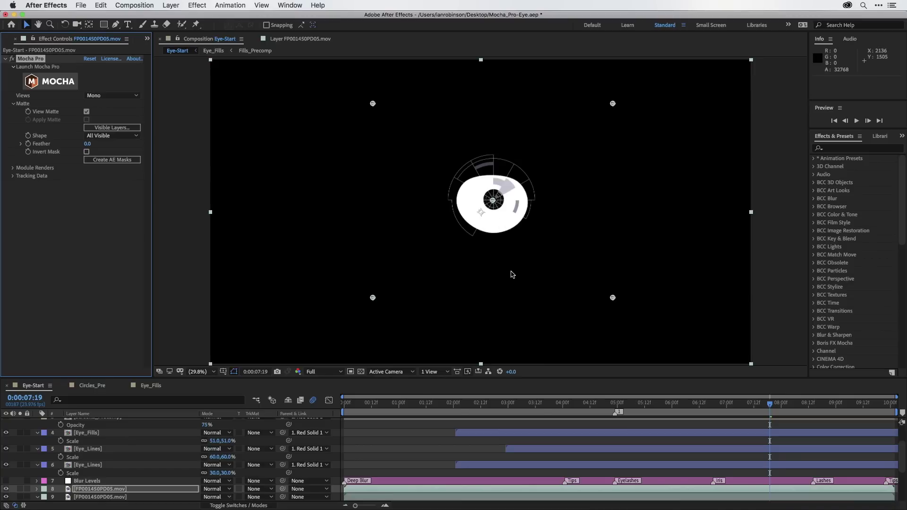
- Place the iris matte copy directly above the 30% Eye_Lines layer and set that layer's track matte to Luma Matte
click(105, 491)
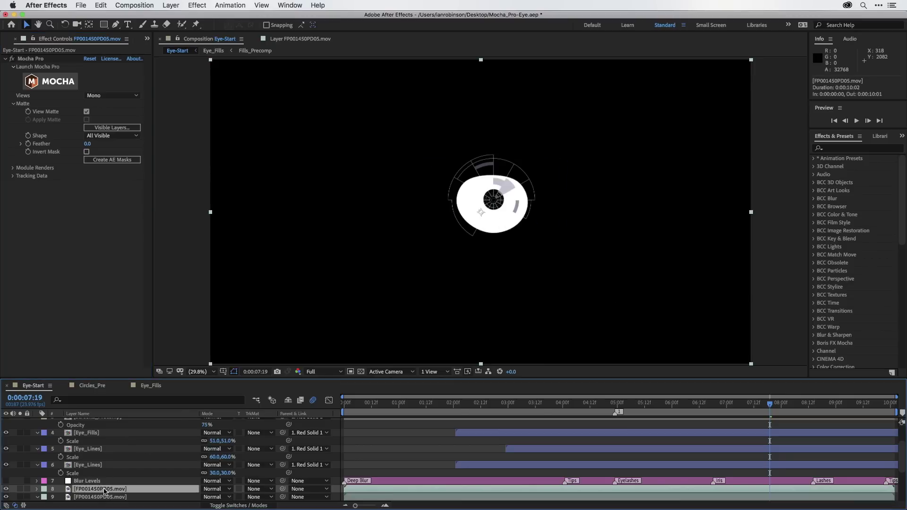
drag(105, 491, 105, 463)
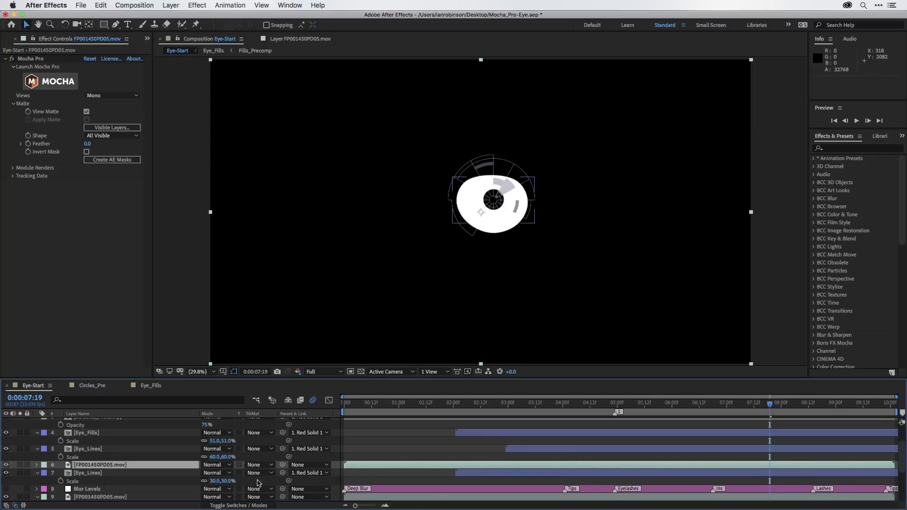
click(249, 506)
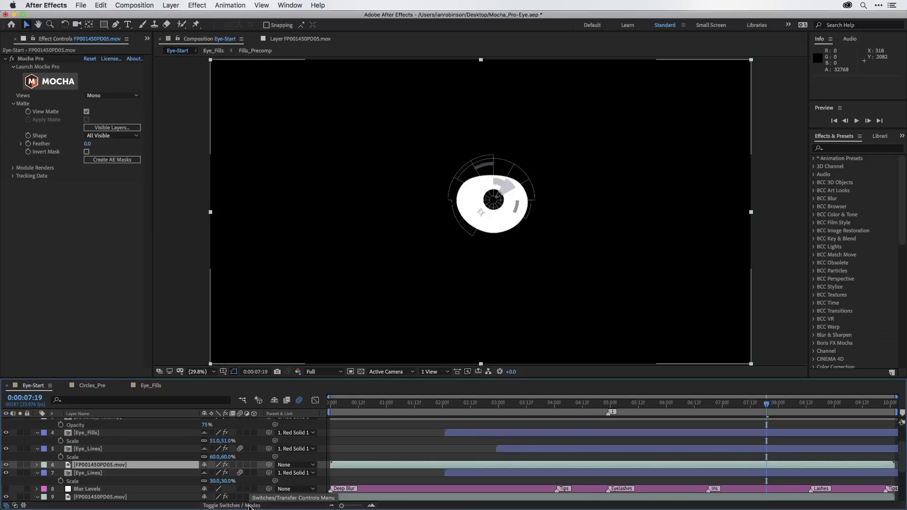
click(239, 507)
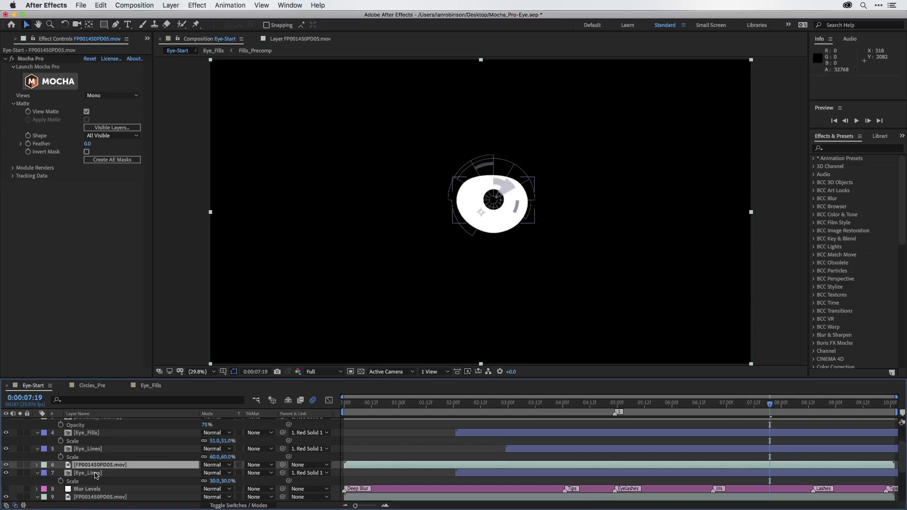
click(95, 473)
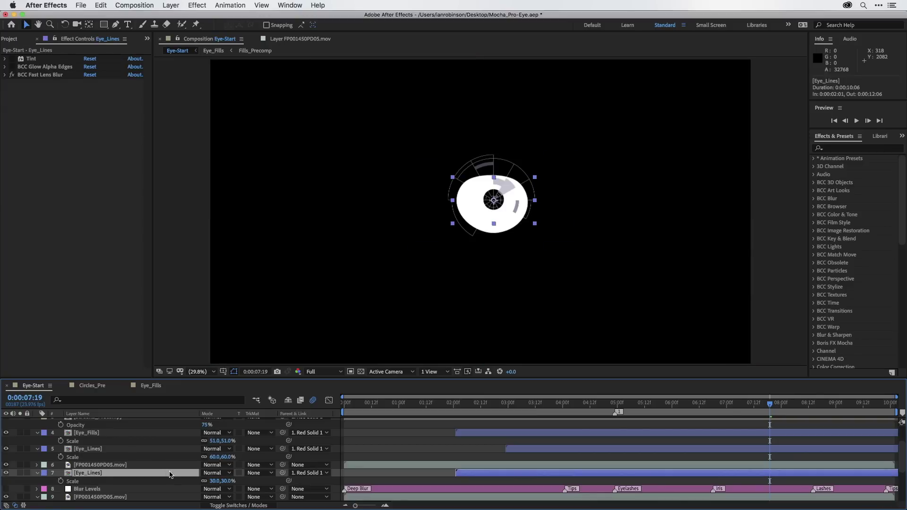
click(254, 474)
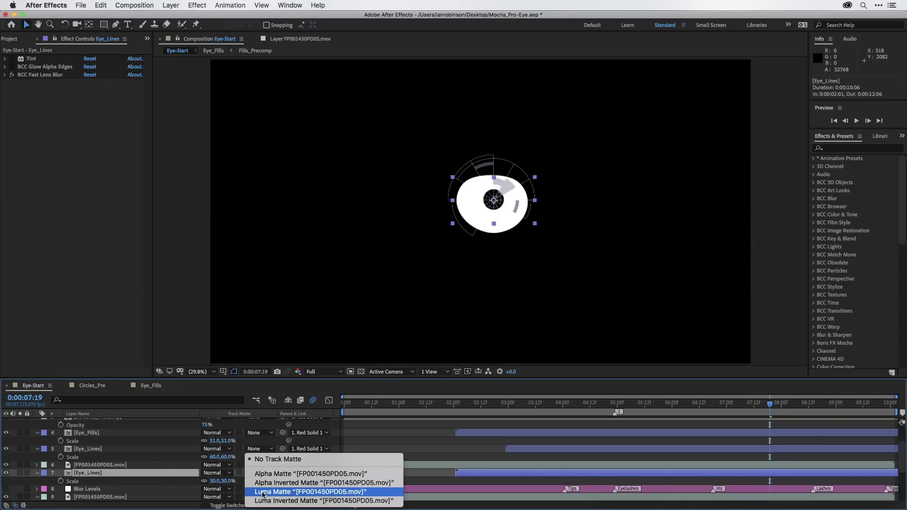
click(263, 493)
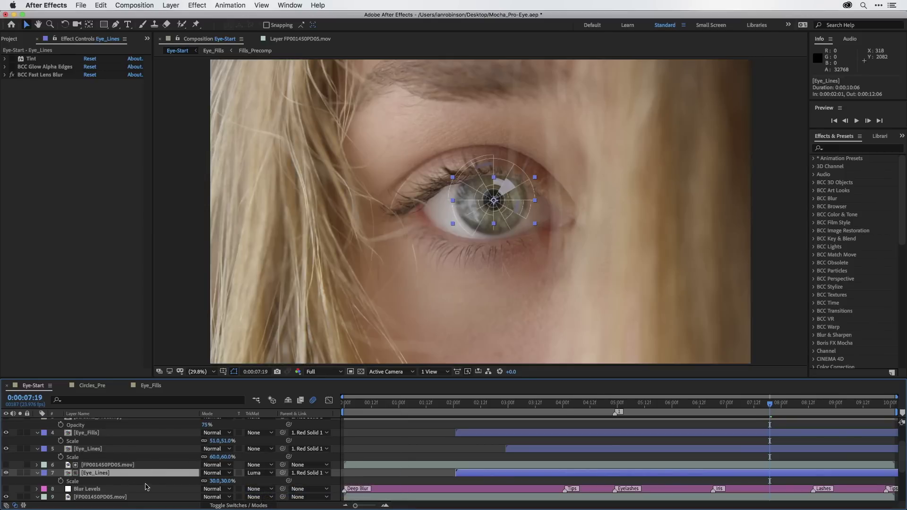
- Duplicate the iris matte above the 60% Eye_Lines layer and set that layer's track matte to Luma Matte
click(132, 466)
key(super+d)
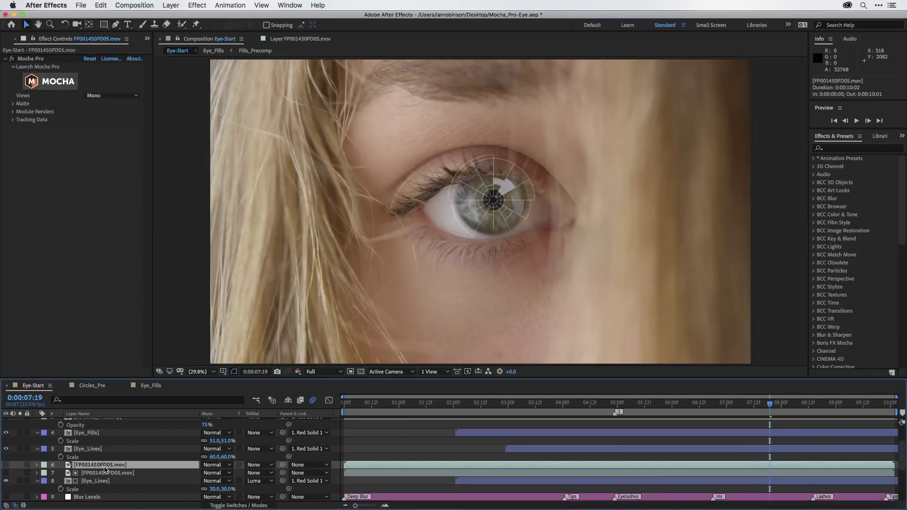
drag(106, 465, 97, 447)
click(95, 458)
click(259, 457)
click(265, 492)
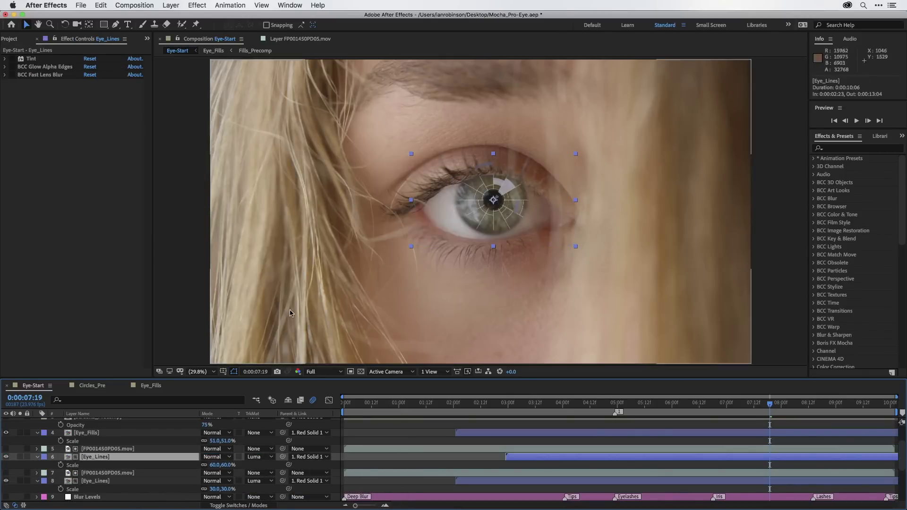
- Duplicate the iris matte above Eye_Fills and use it as that layer's Luma Matte
click(102, 449)
key(super+d)
drag(101, 449, 101, 430)
click(262, 441)
click(265, 476)
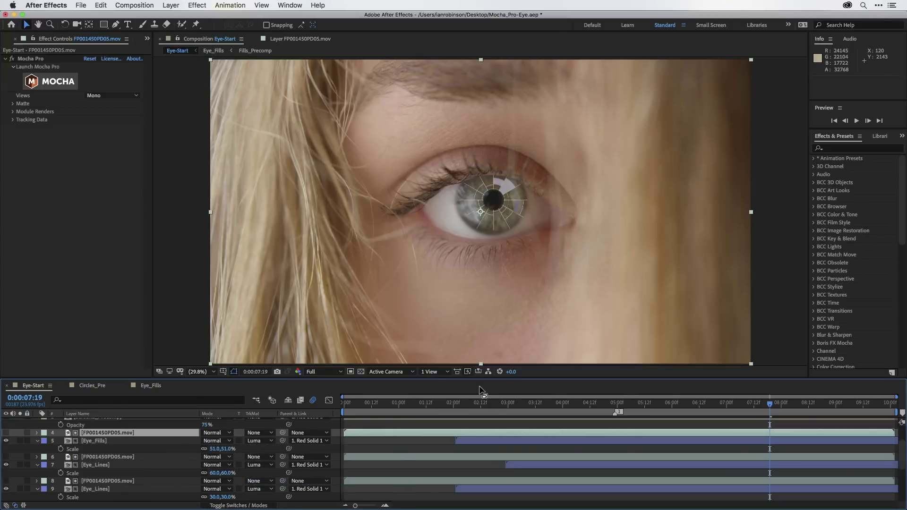
- Check the matted eye graphics up to 0:00:07:04, go to 0:00:06:15, and inspect Eye_Fills there
click(631, 405)
drag(631, 405, 735, 395)
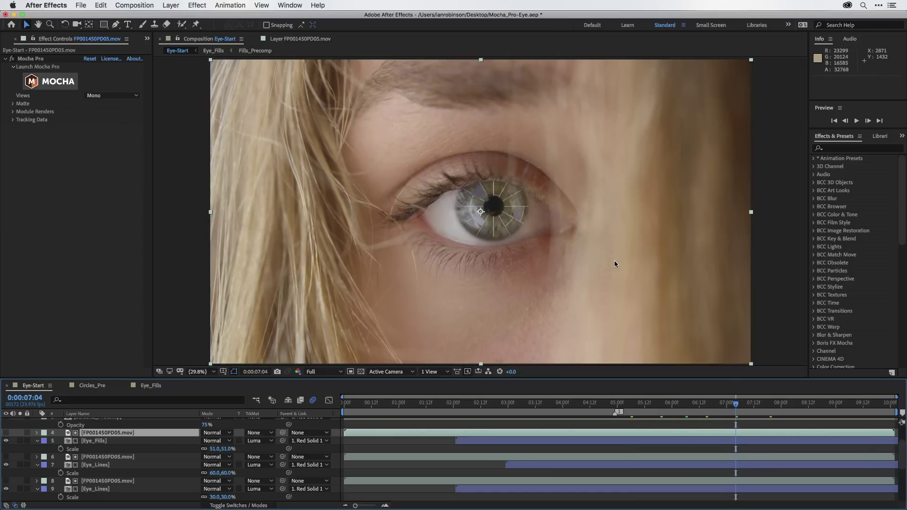
click(707, 409)
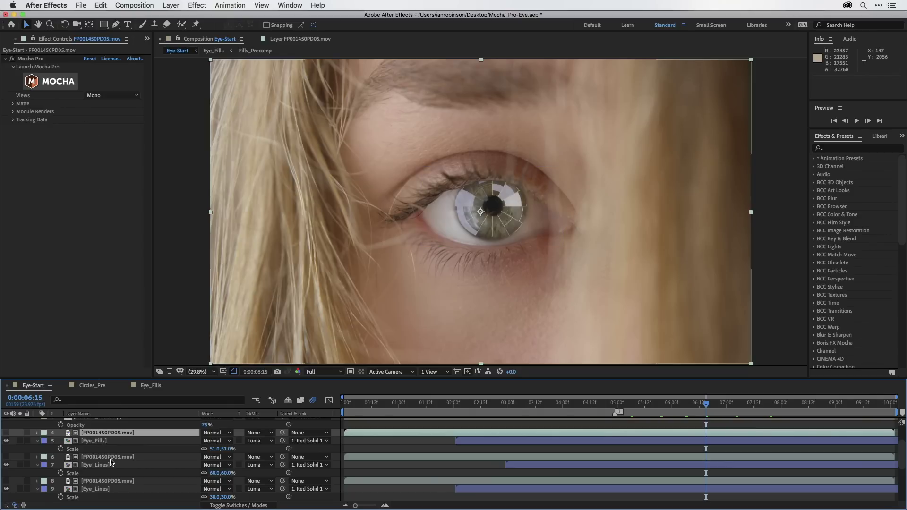
click(97, 441)
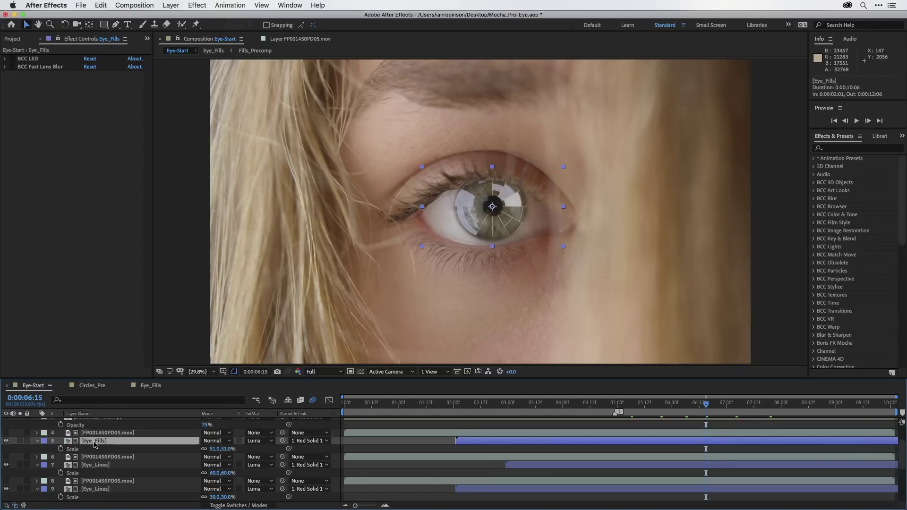
click(6, 442)
- Increase the Mocha Pro matte Feather on the footage copy above Eye_Fills to soften its edge
click(86, 435)
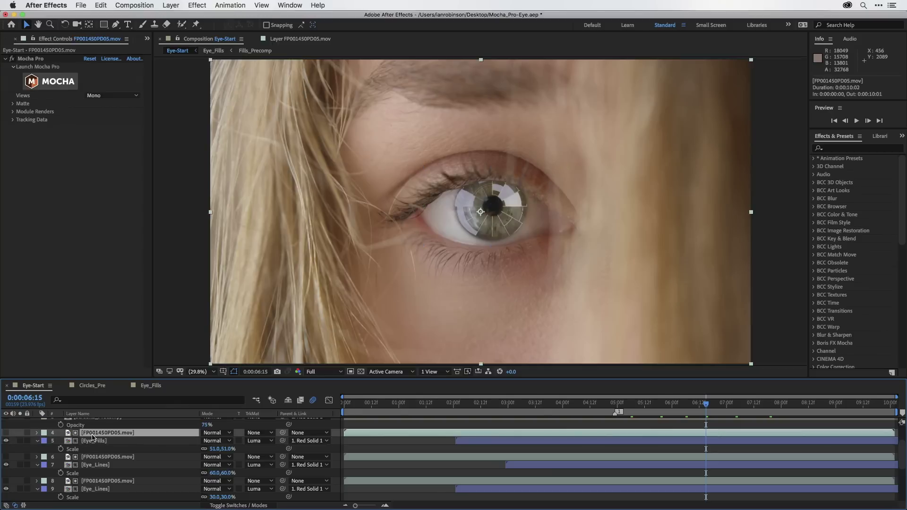
click(13, 104)
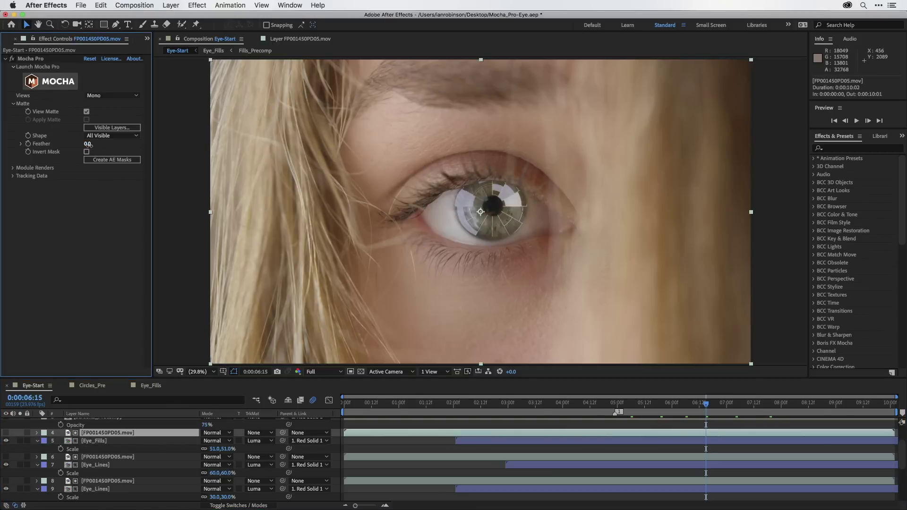
mouse_move(88, 145)
mouse_down()
mouse_move(114, 146)
mouse_move(92, 149)
mouse_up()
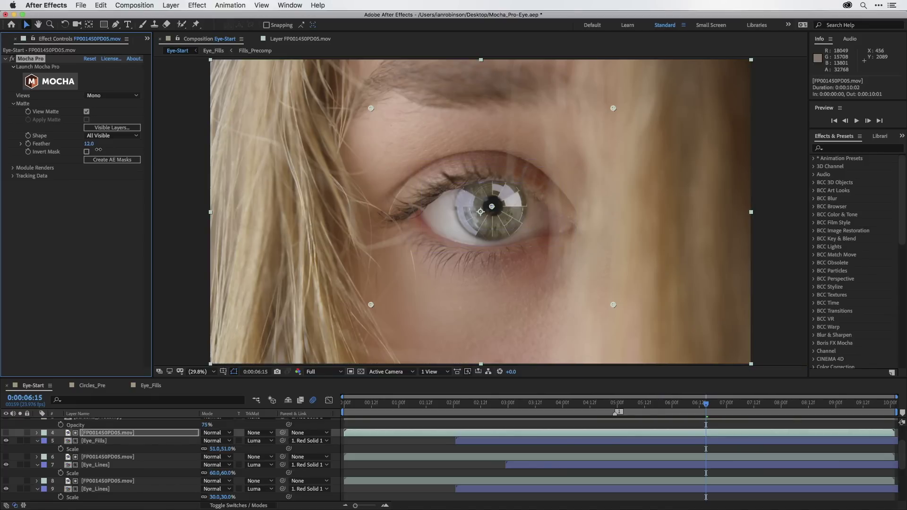
drag(98, 149, 100, 150)
- Set the Mocha Pro matte Feather to 15 on the footage copies above the two Eye_Lines layers
click(97, 457)
click(13, 103)
click(88, 145)
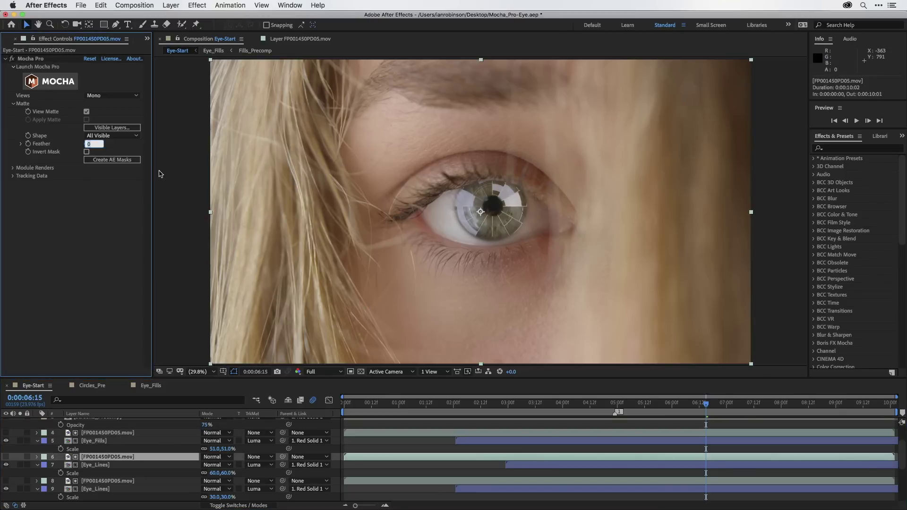
click(145, 481)
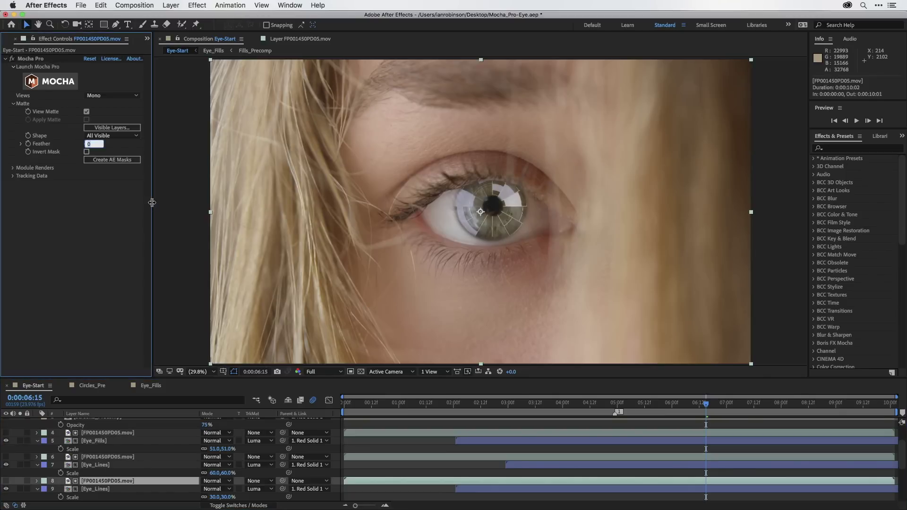
text(15)
key(Return)
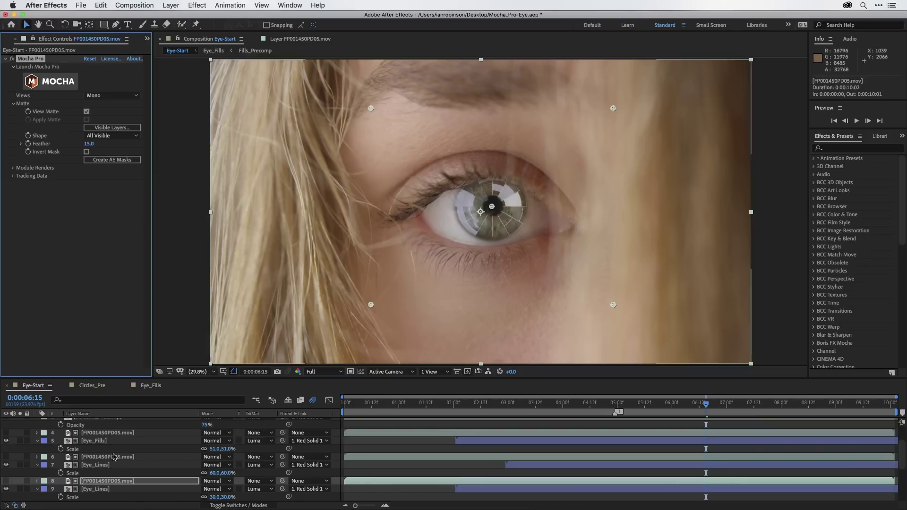
- Collapse the properties of the base FP001450PD05.mov layer and enable its S_FilmEffect color treatment
scroll(117, 452, up, 1)
scroll(116, 452, up, 3)
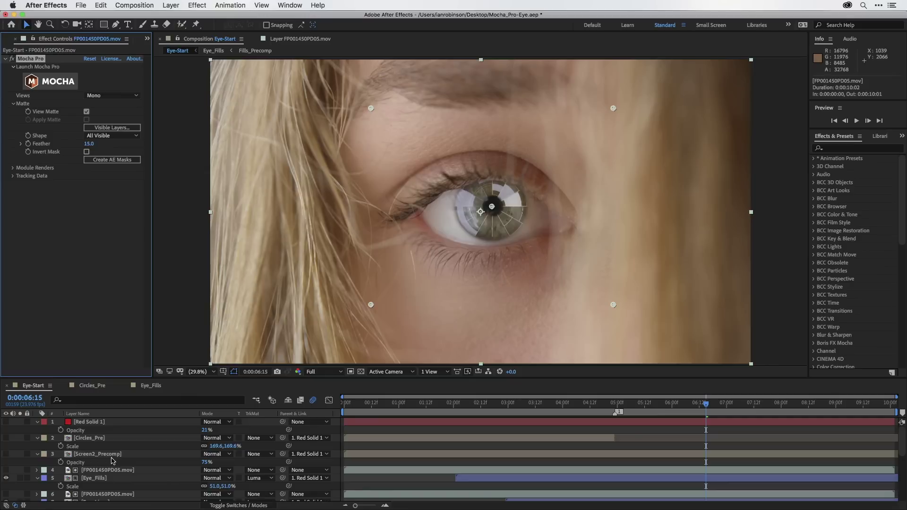
scroll(113, 461, down, 8)
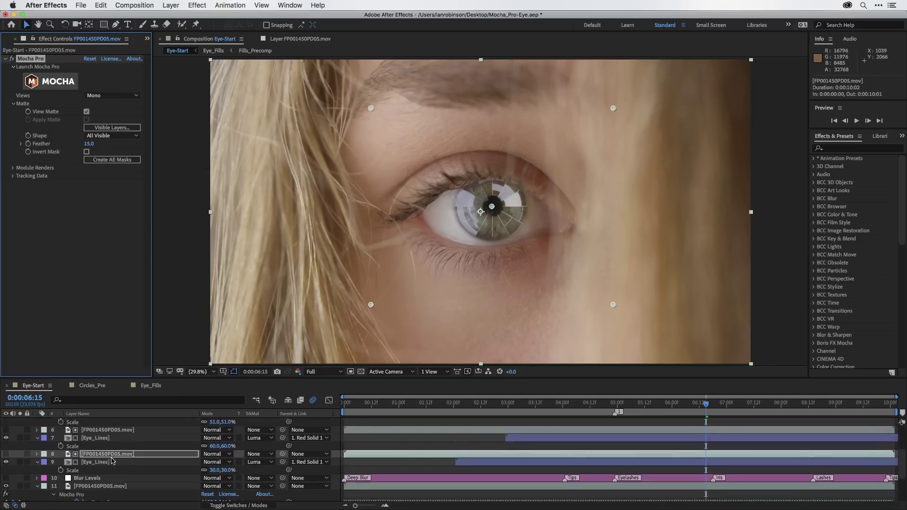
click(97, 425)
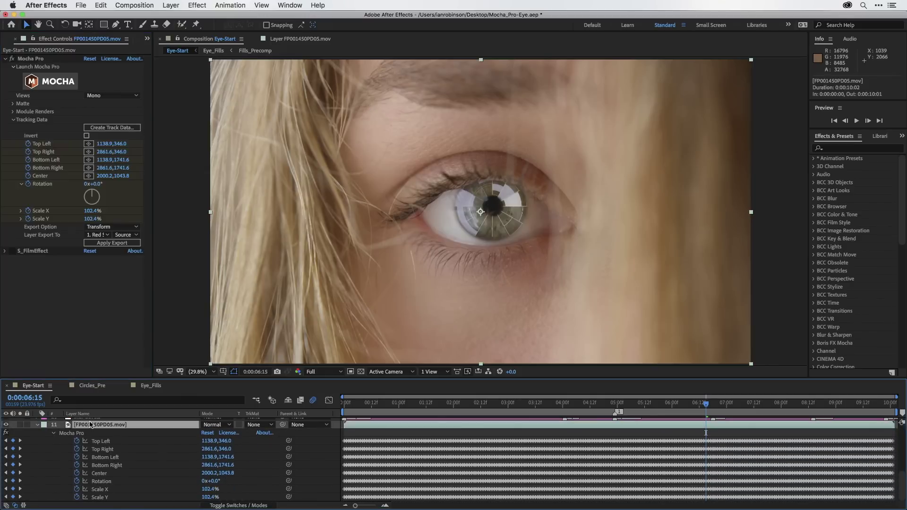
click(37, 425)
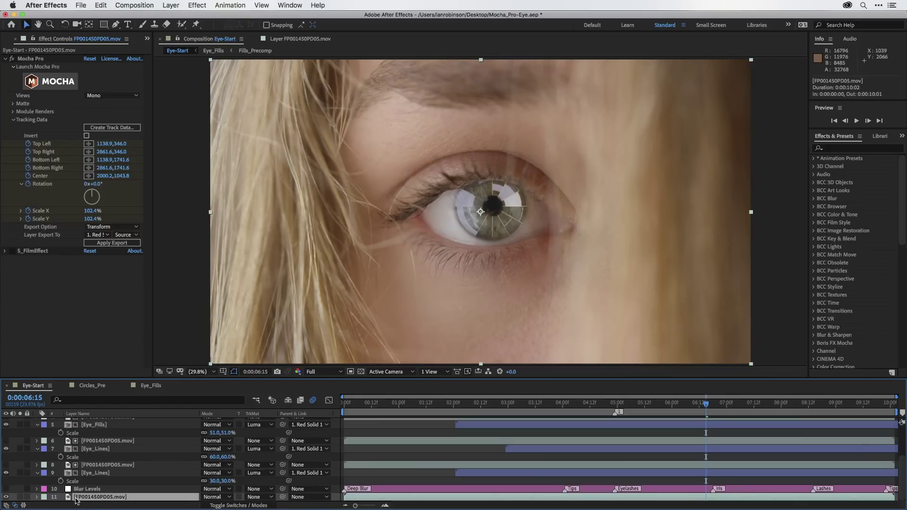
click(12, 251)
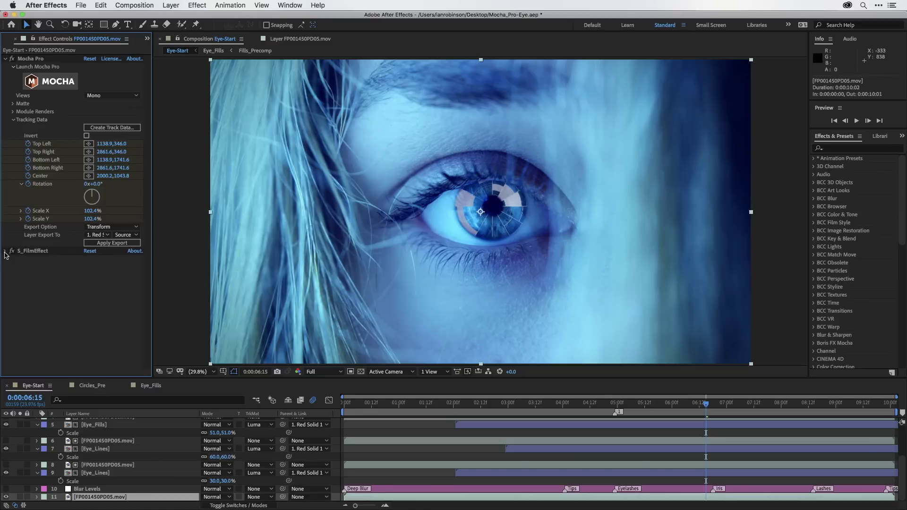
- Look through the Sapphire presets for S_FilmEffect on the base FP001450PD05.mov layer, and close the browser without loading one
click(5, 252)
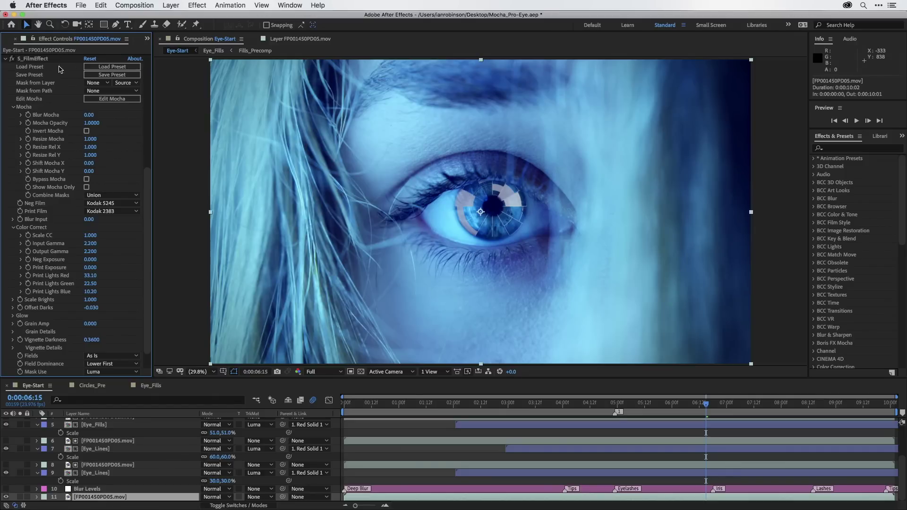
click(89, 68)
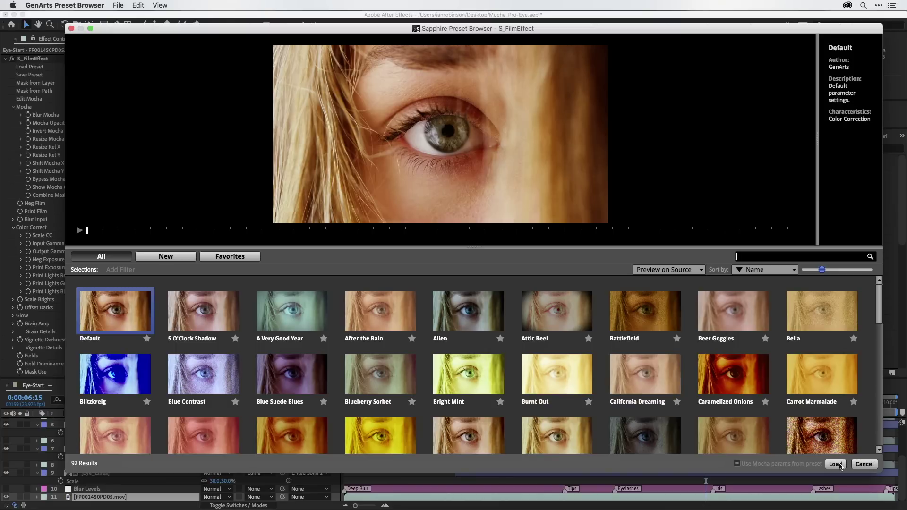
click(865, 465)
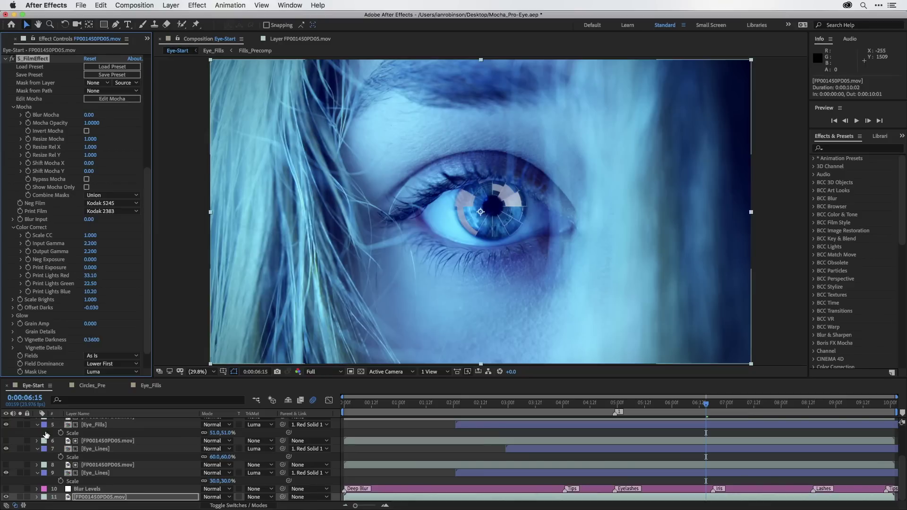
- Reveal the base FP001450PD05.mov layer's effect properties in the timeline, examine the S_FilmEffect color-correction and glow settings, and collapse the layer
click(86, 498)
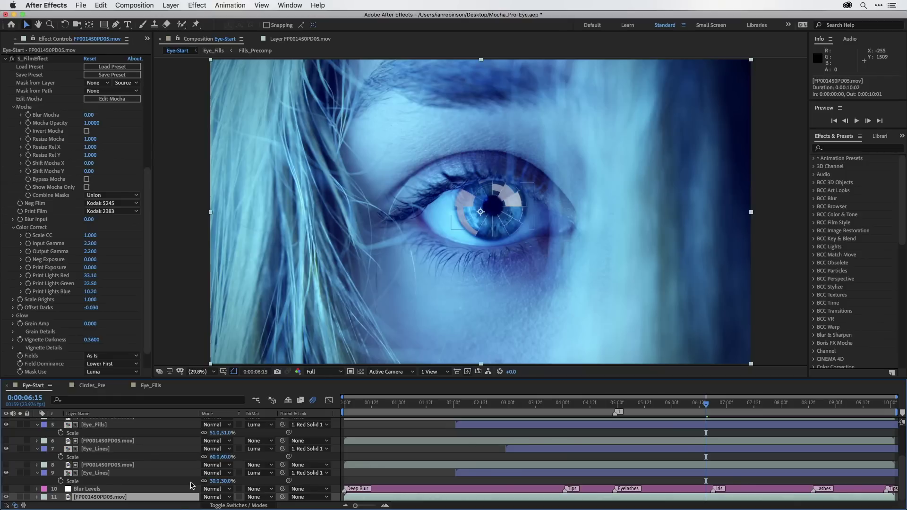
key(e)
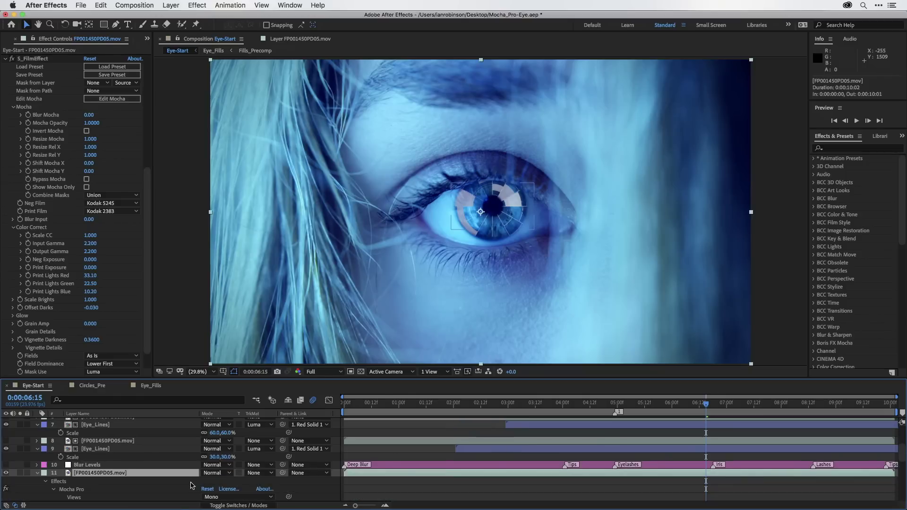
scroll(114, 484, down, 6)
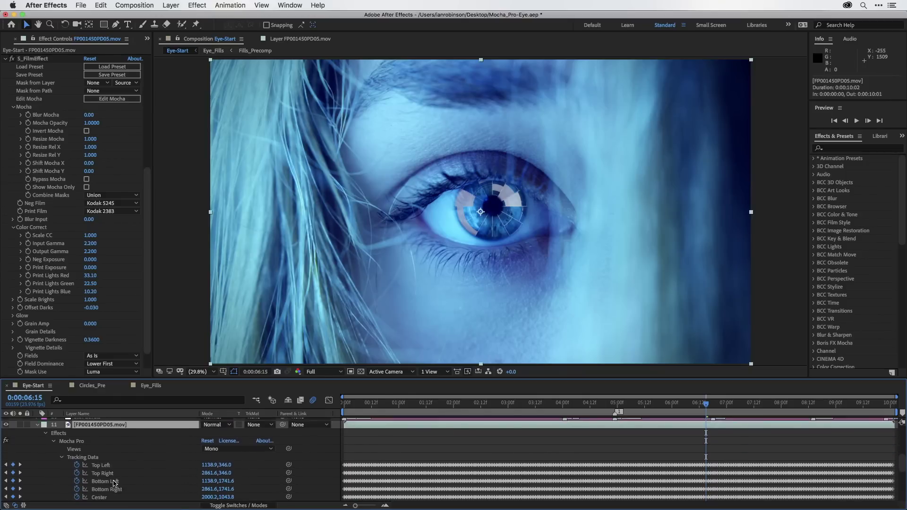
scroll(113, 484, down, 5)
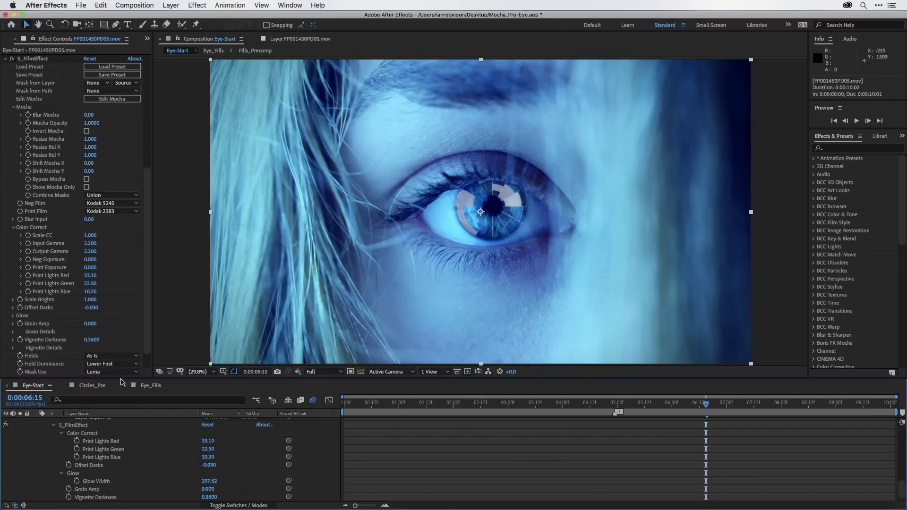
drag(122, 378, 124, 289)
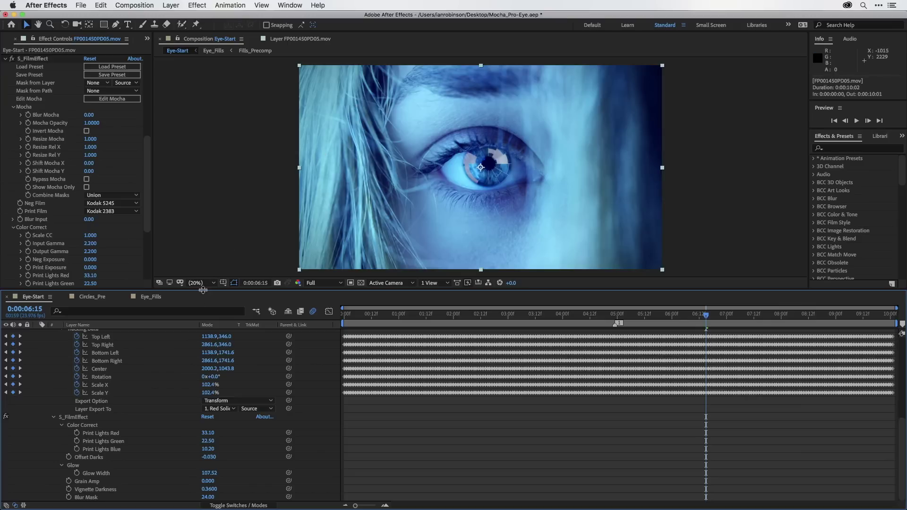
drag(203, 289, 203, 352)
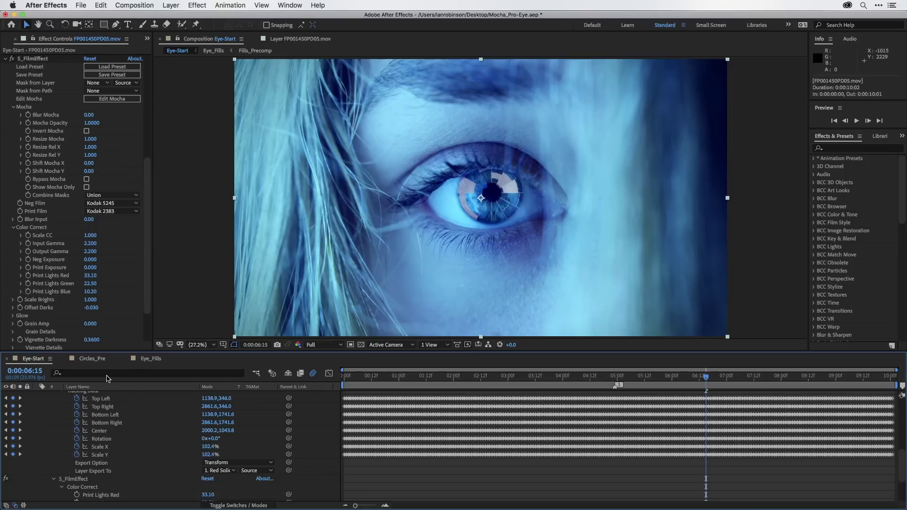
scroll(57, 435, up, 5)
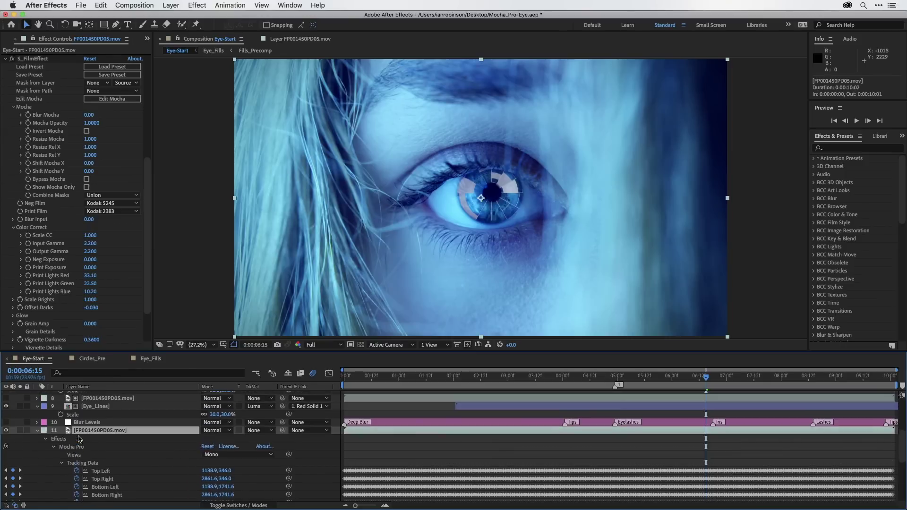
click(38, 439)
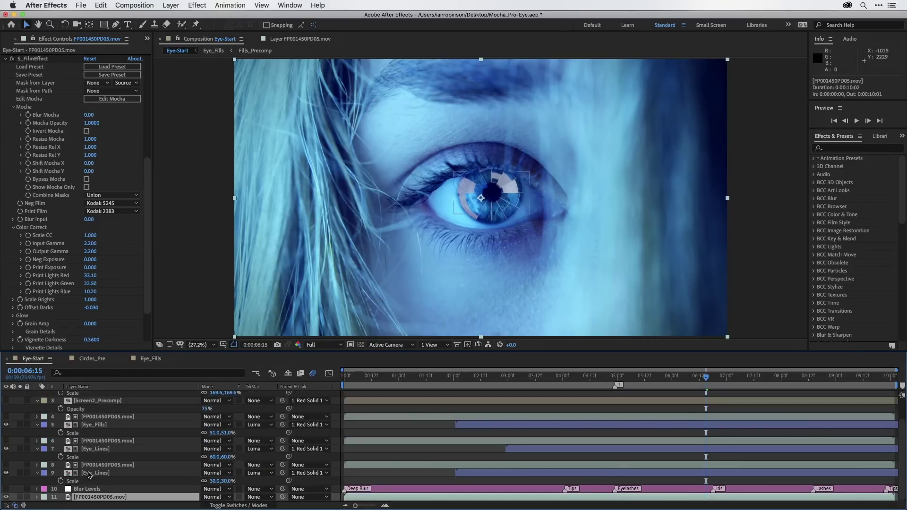
- Enable the BCC LED and BCC Fast Lens Blur effects on the Eye_Fills layer
click(88, 474)
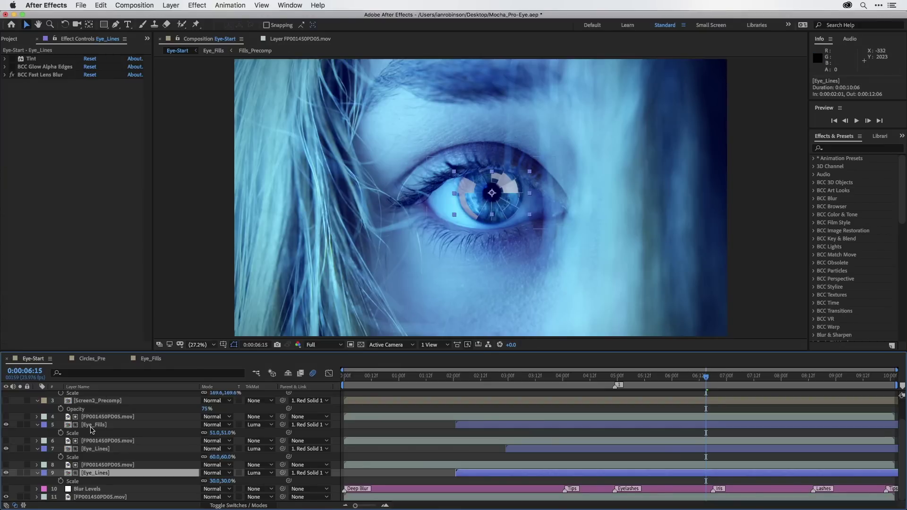
click(93, 427)
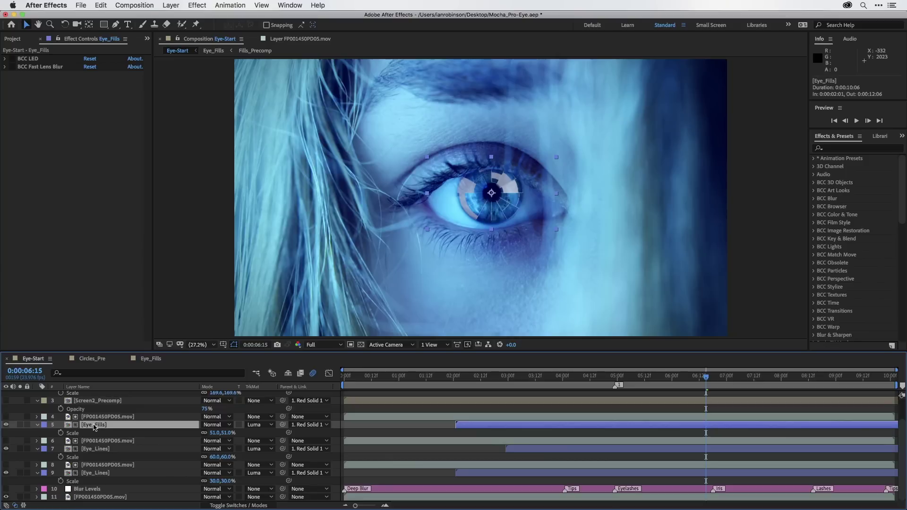
click(13, 60)
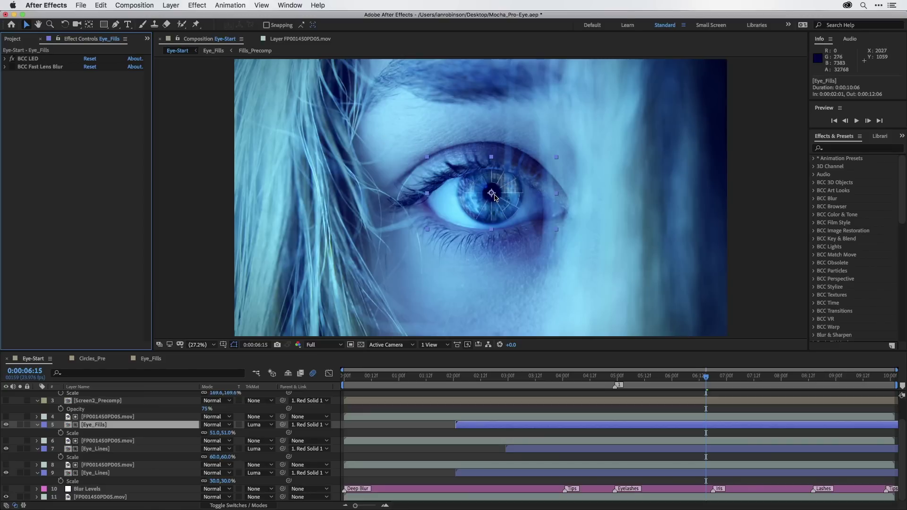
scroll(495, 198, up, 2)
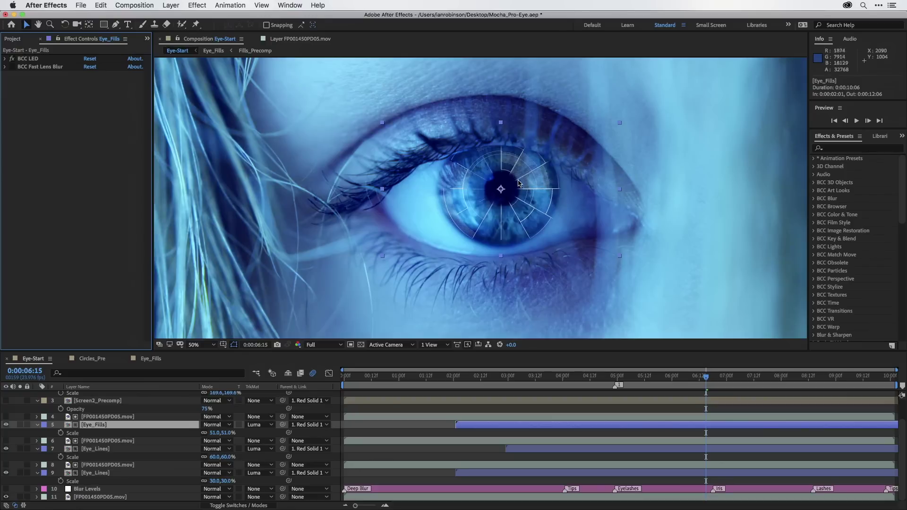
click(13, 58)
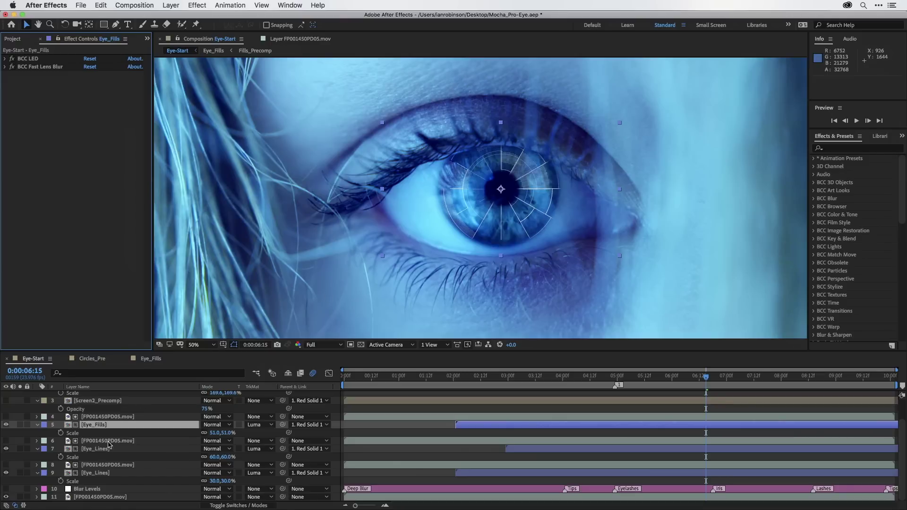
- Enable Tint, BCC Glow Alpha Edges and BCC Fast Lens Blur on the Eye_Lines layer scaled to 60%
click(91, 453)
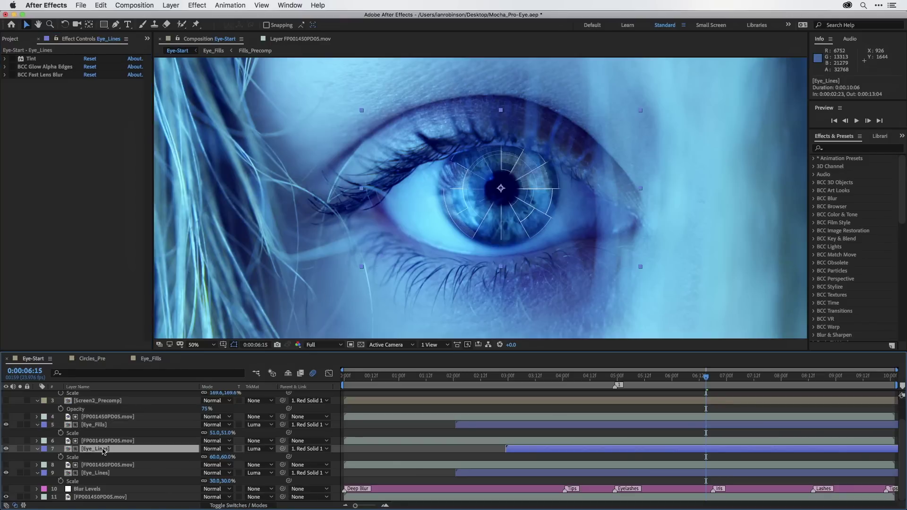
click(5, 59)
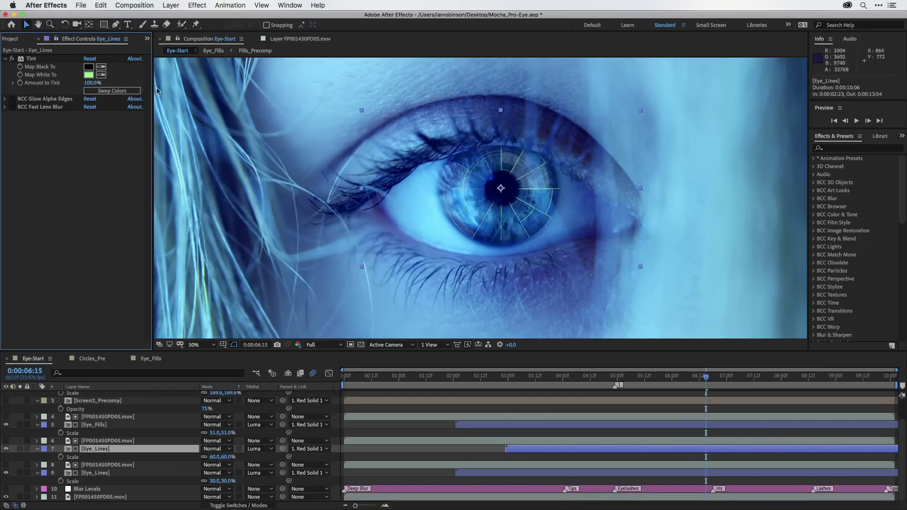
click(12, 99)
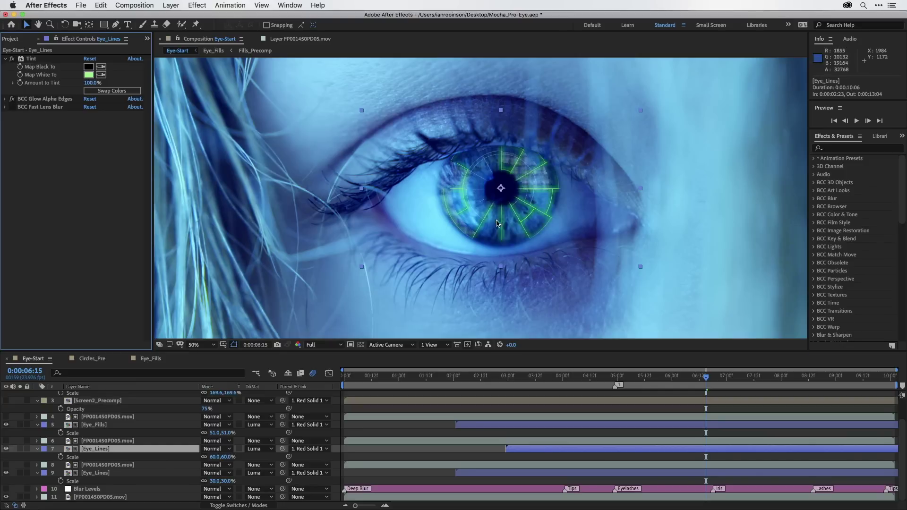
click(13, 109)
- Enable Tint and BCC Glow Alpha Edges on the Eye_Lines layer scaled to 30%
click(95, 474)
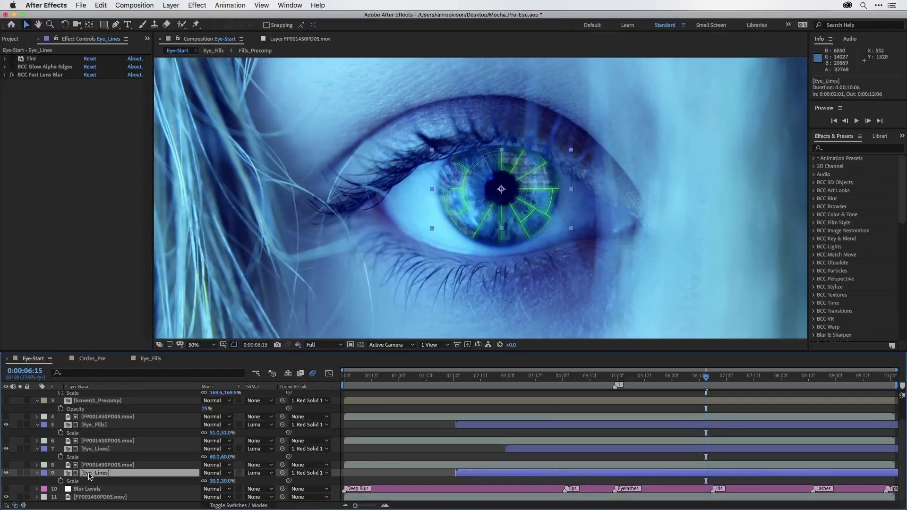
click(12, 59)
click(12, 67)
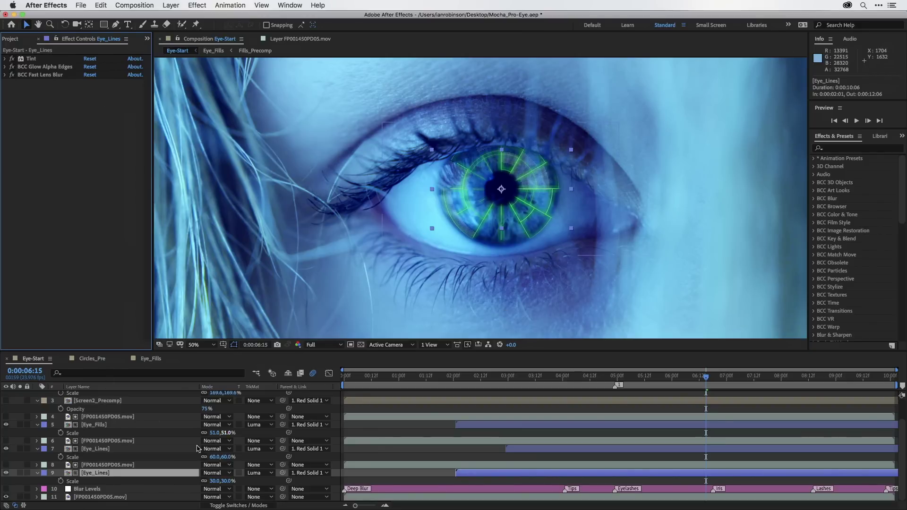
- Turn on the visibility of the Screen2_Precomp layer and show the whole composition frame
scroll(107, 443, up, 3)
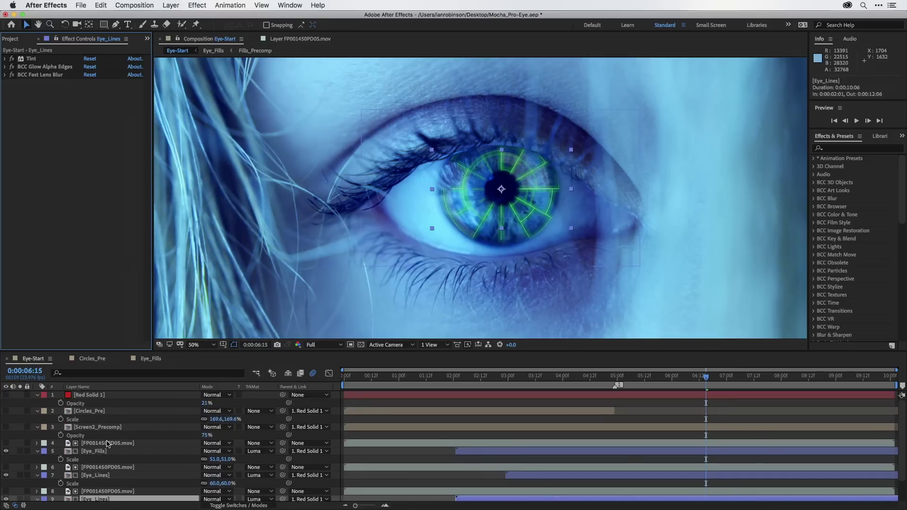
click(92, 428)
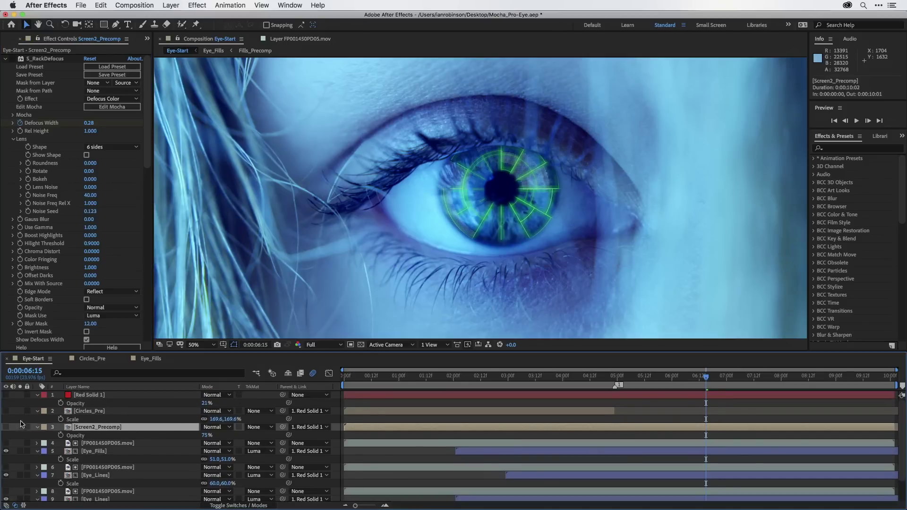
click(6, 427)
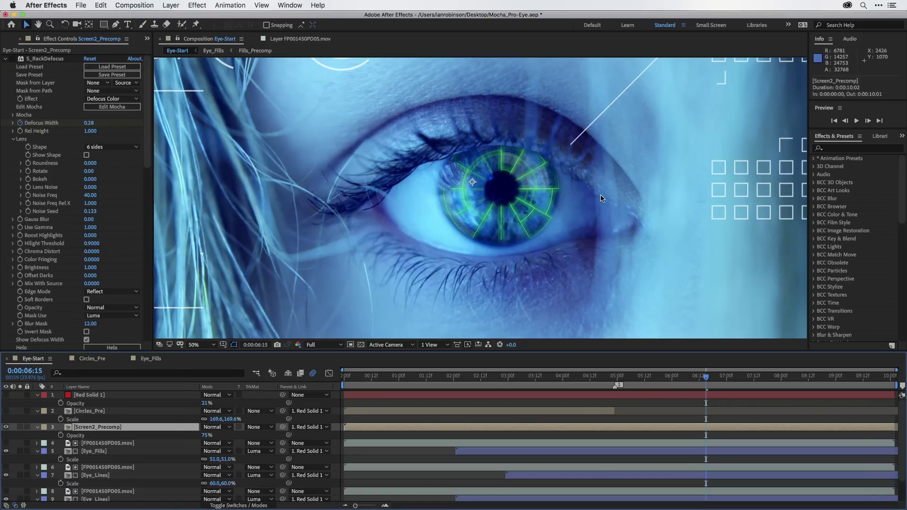
key(shift+slash)
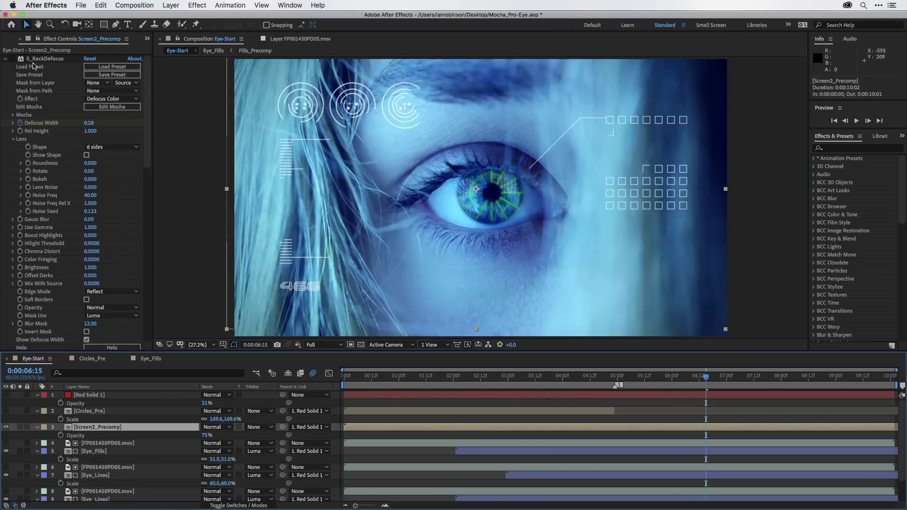
- Collapse the effect settings of Screen2_Precomp and enable its S_RackDefocus, BCC Prism and S_Glow effects
click(6, 59)
click(4, 66)
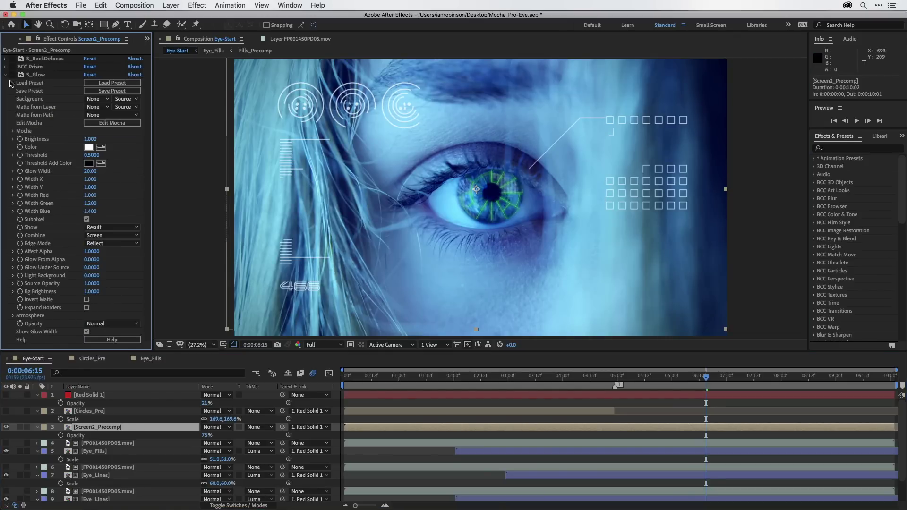
click(5, 75)
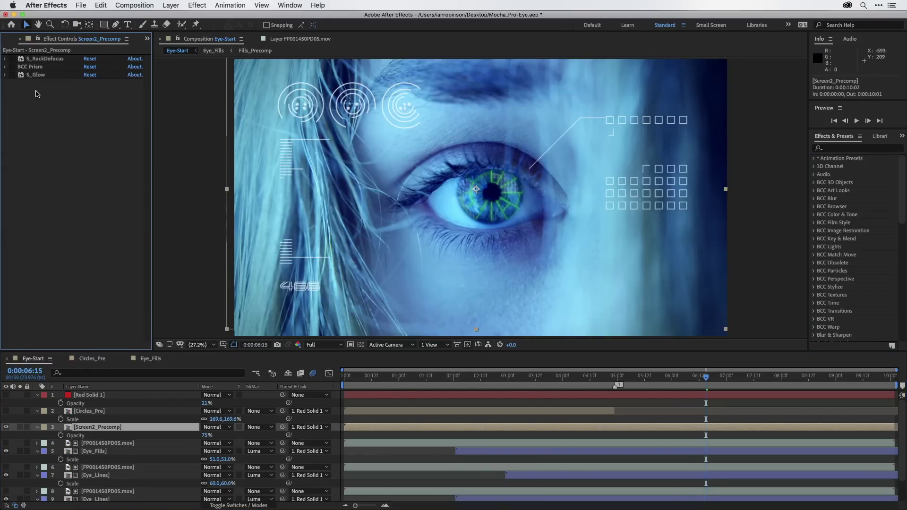
click(49, 60)
click(12, 59)
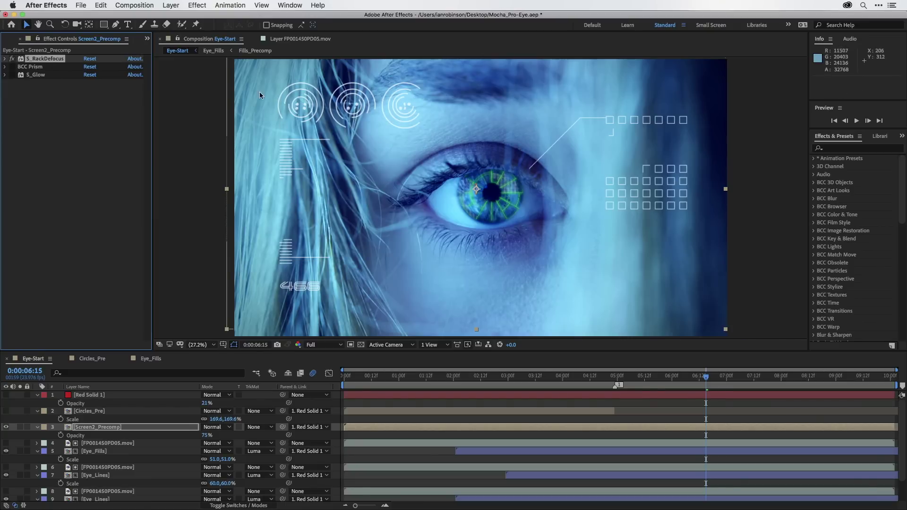
click(12, 67)
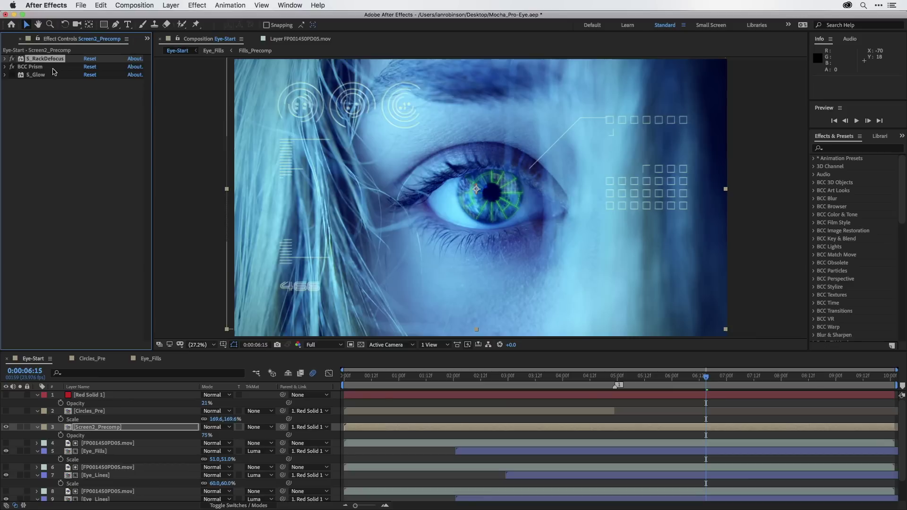
click(12, 75)
- Set the blending mode of Screen2_Precomp to Classic Color Dodge
click(112, 427)
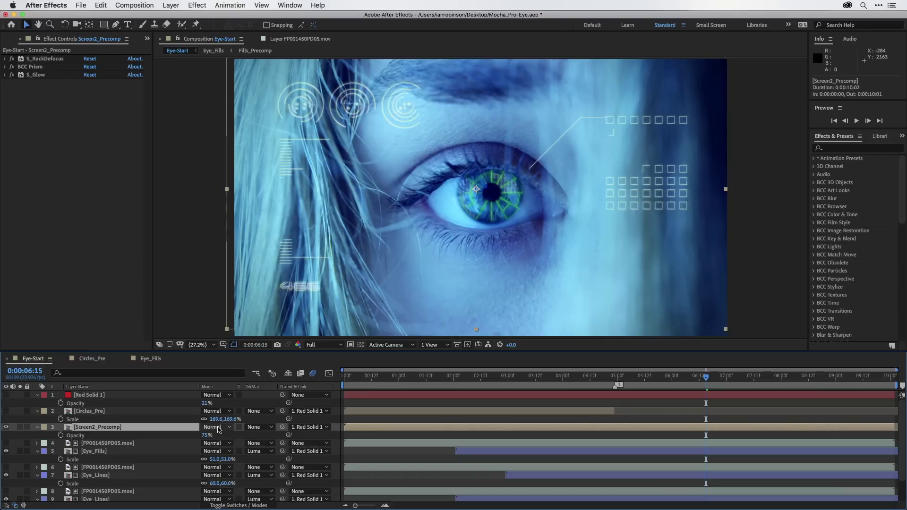
click(216, 427)
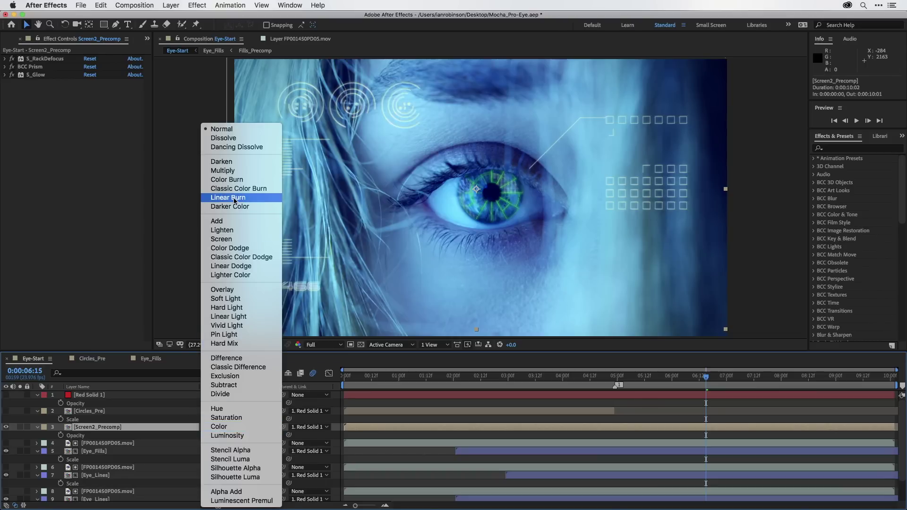
click(243, 257)
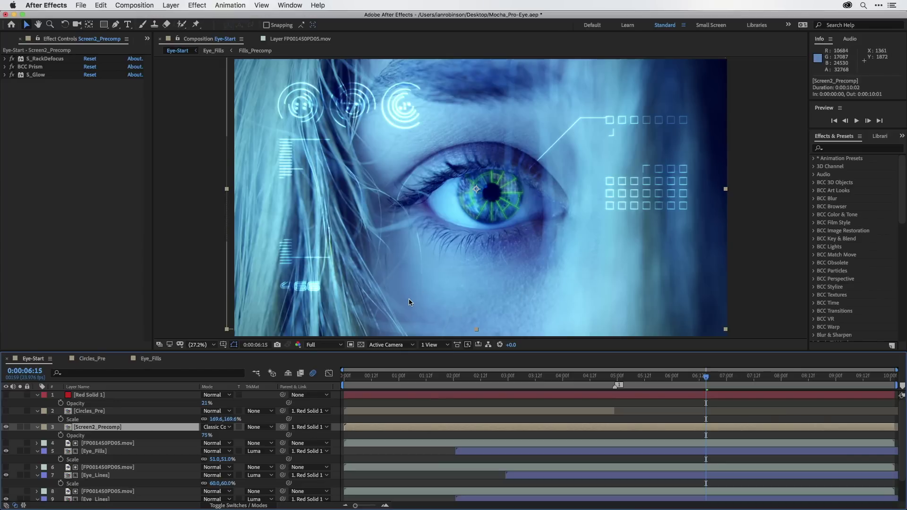
- Set the blending mode of the Eye_Fills layer to Vivid Light
click(100, 453)
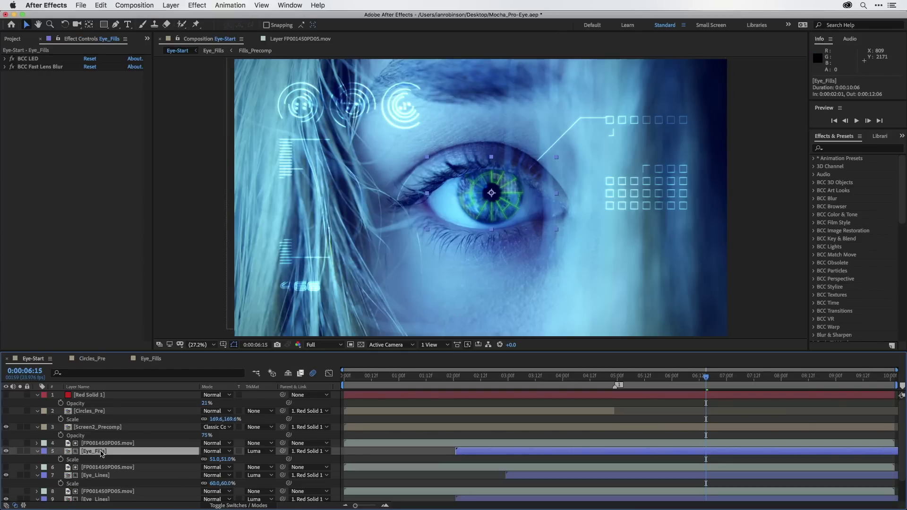
click(217, 451)
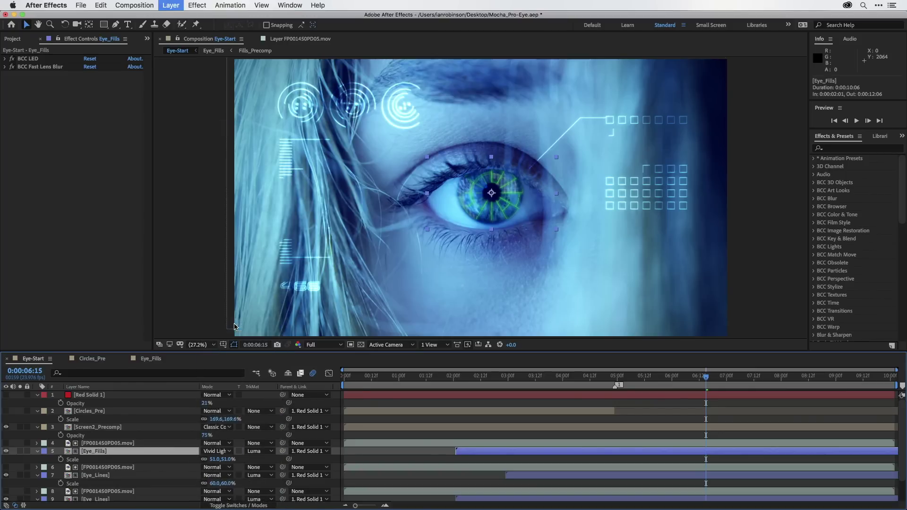
click(235, 326)
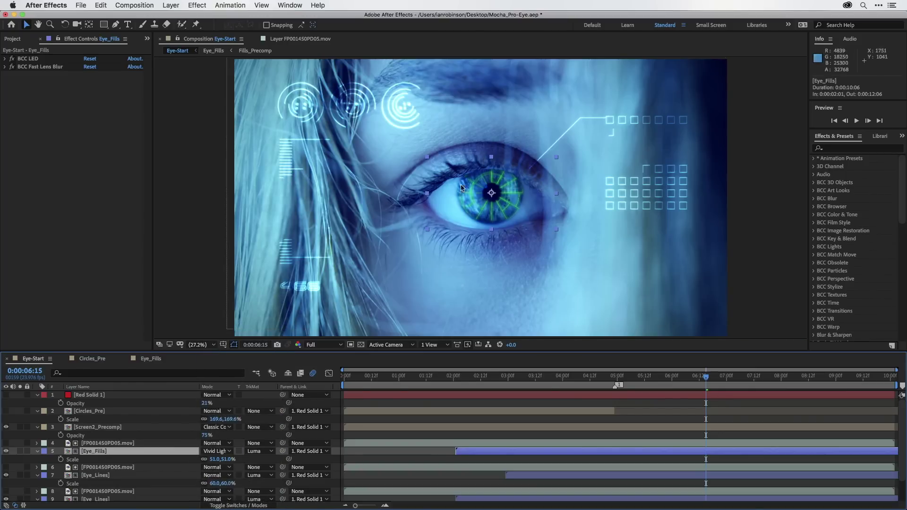
- Set the blending mode of the Eye_Lines layer directly below Eye_Fills and its matte to Screen
click(99, 477)
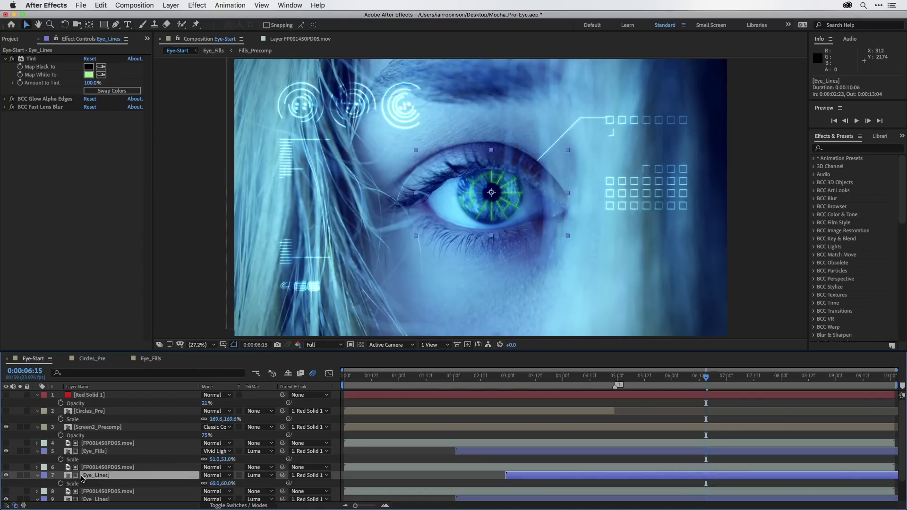
click(215, 475)
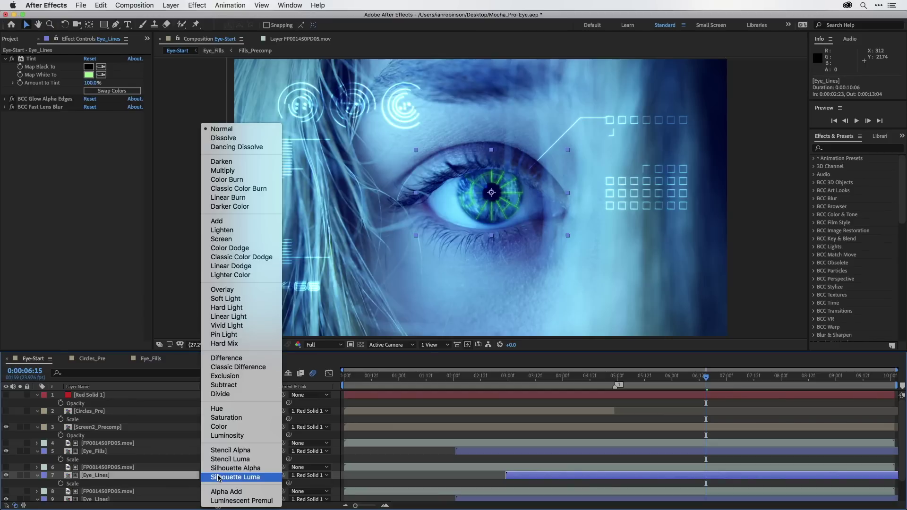
click(226, 240)
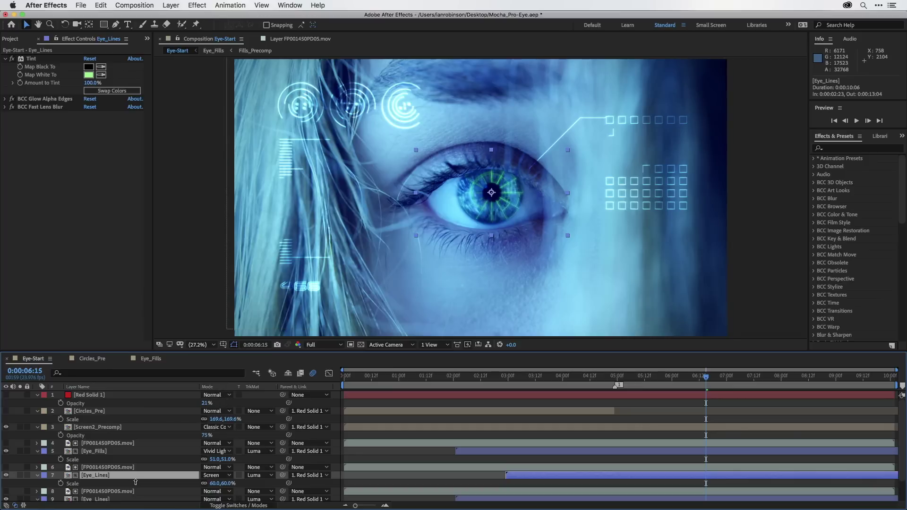
- Set the blending mode of the lower Eye_Lines layer, the one scaled to 30%, to Classic Color Dodge
scroll(103, 479, down, 1)
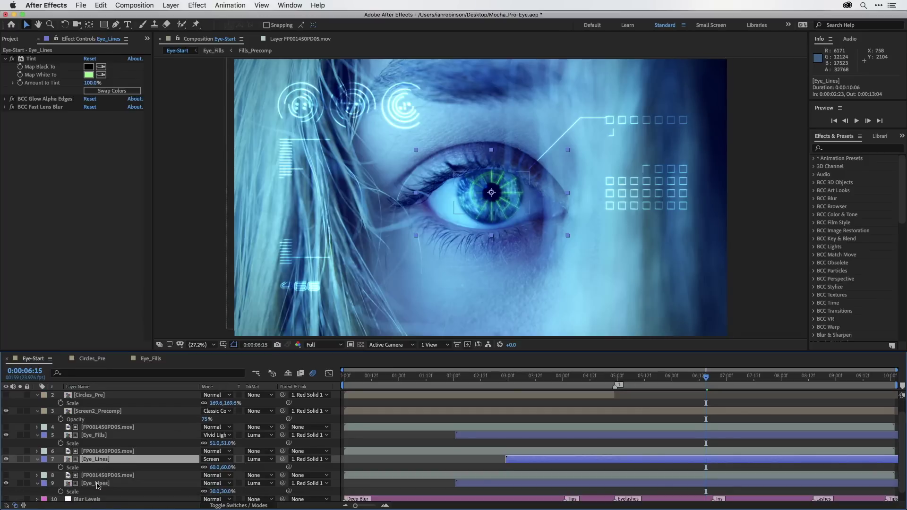
click(96, 484)
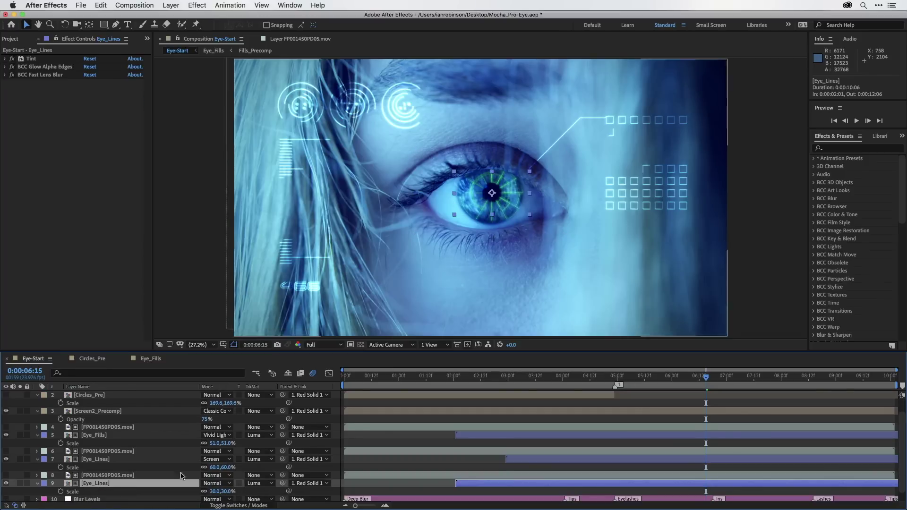
click(224, 484)
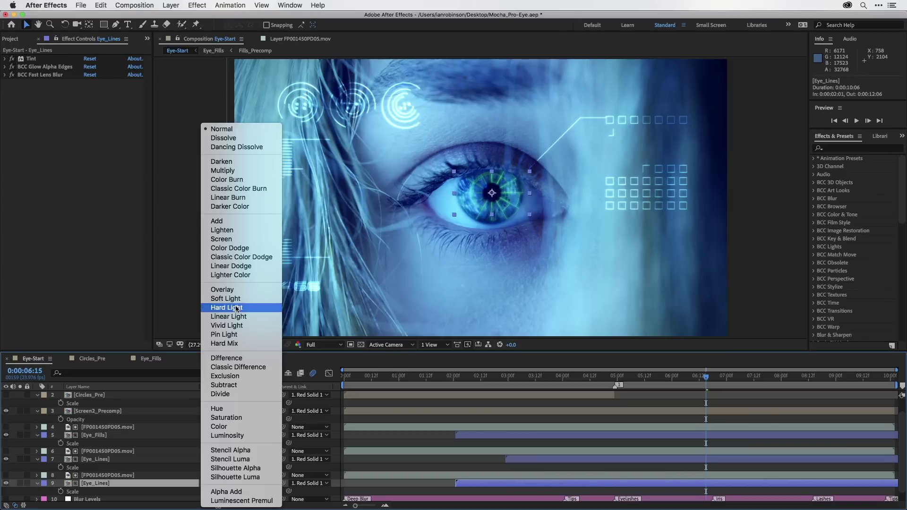
click(255, 257)
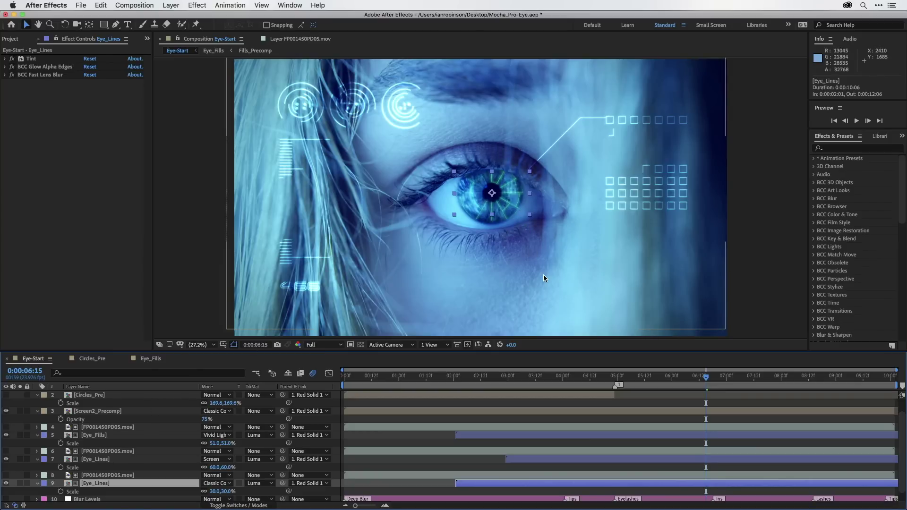
- Move the FP001450PD05.mov layer from below Blur Levels to directly above Screen2_Precomp
scroll(94, 485, down, 1)
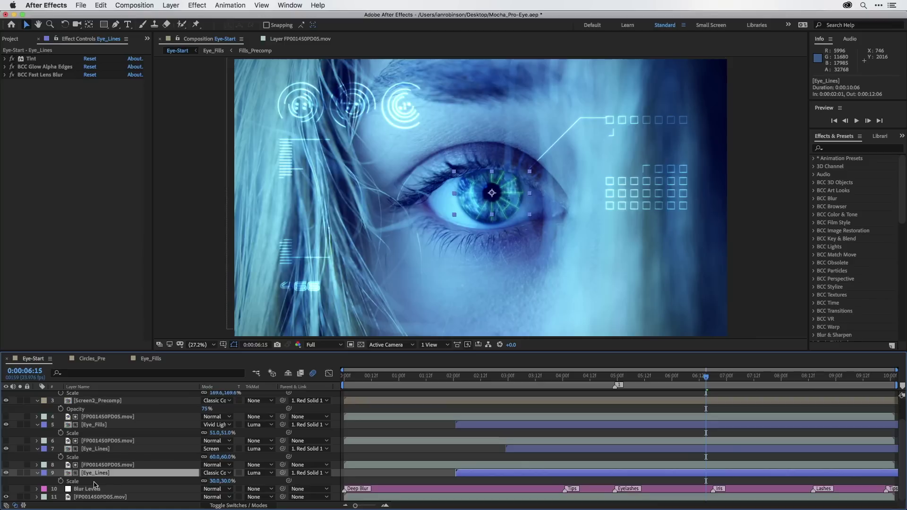
click(91, 498)
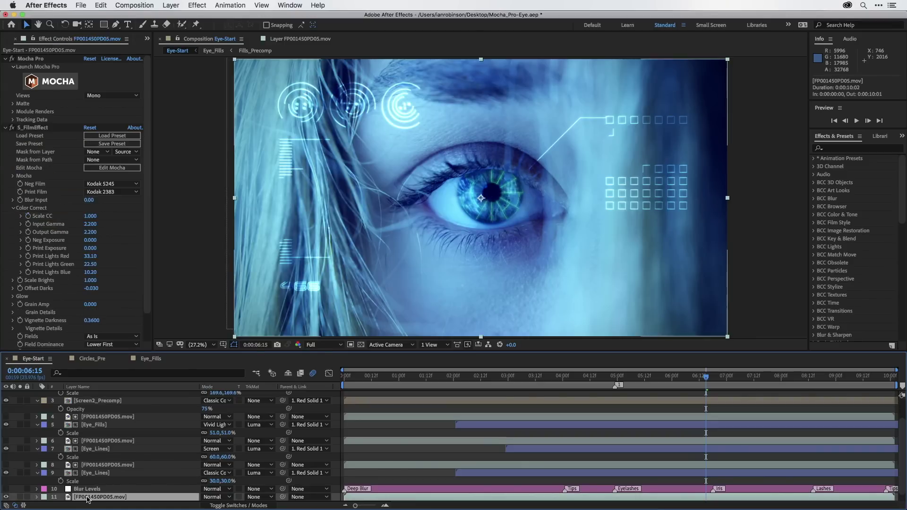
scroll(95, 499, down, 1)
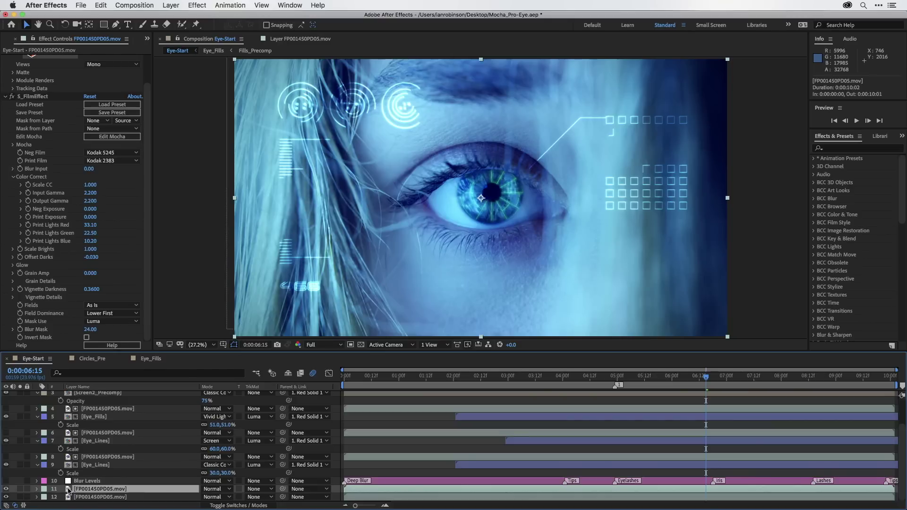
drag(68, 490, 71, 422)
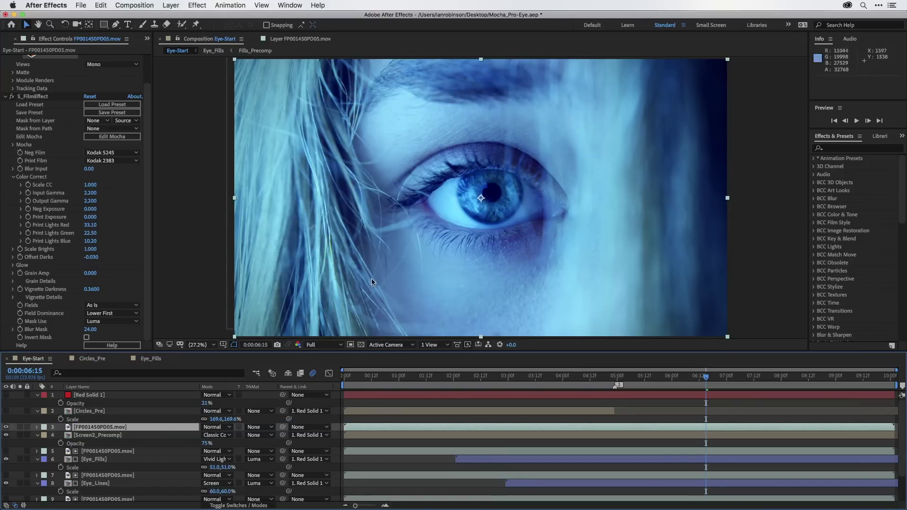
- Check the visible Mocha Pro matte layers on the moved footage, keep the shape at All Visible, and create AE masks from it
click(93, 428)
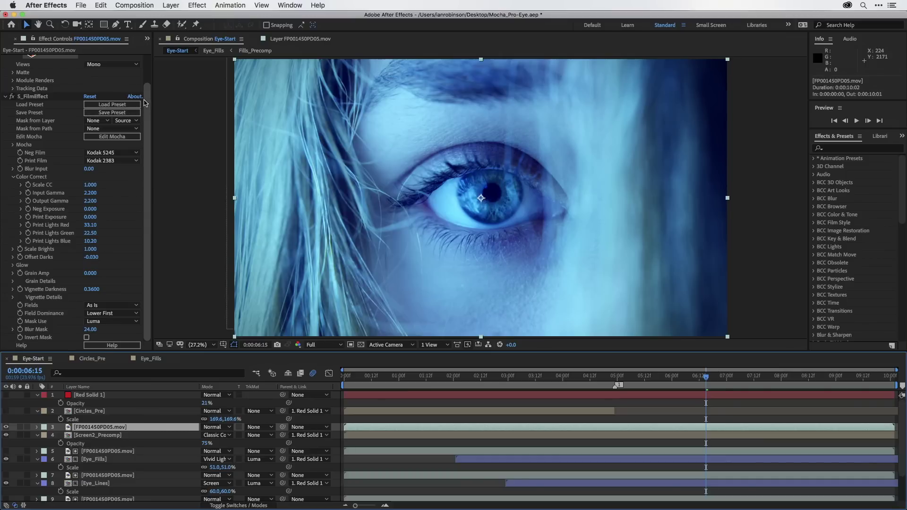
drag(147, 101, 147, 54)
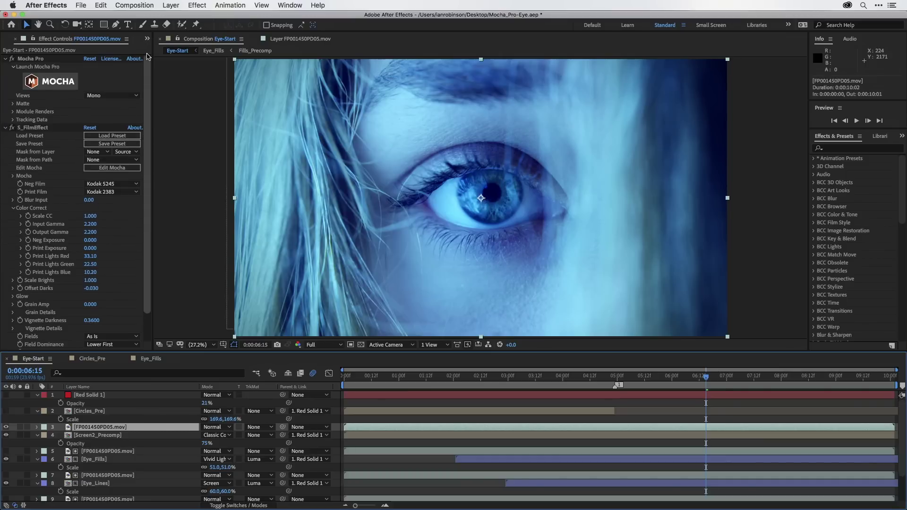
click(13, 104)
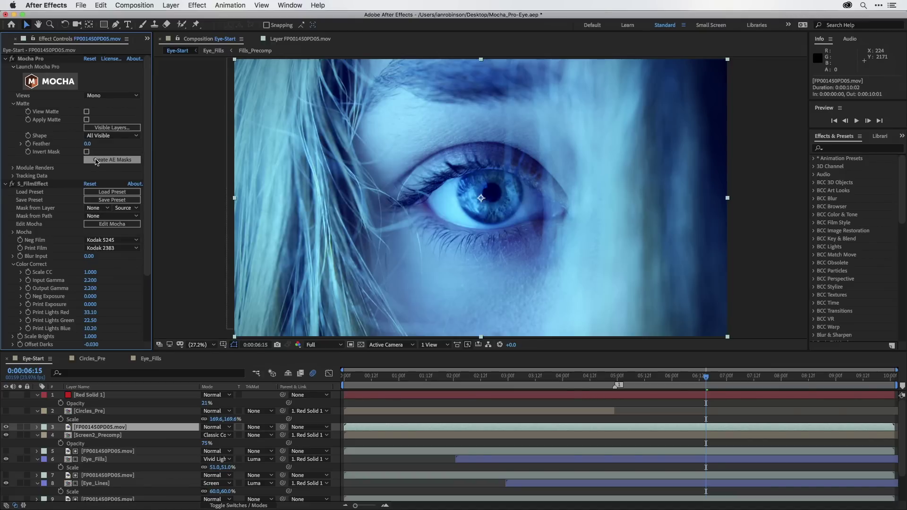
click(102, 136)
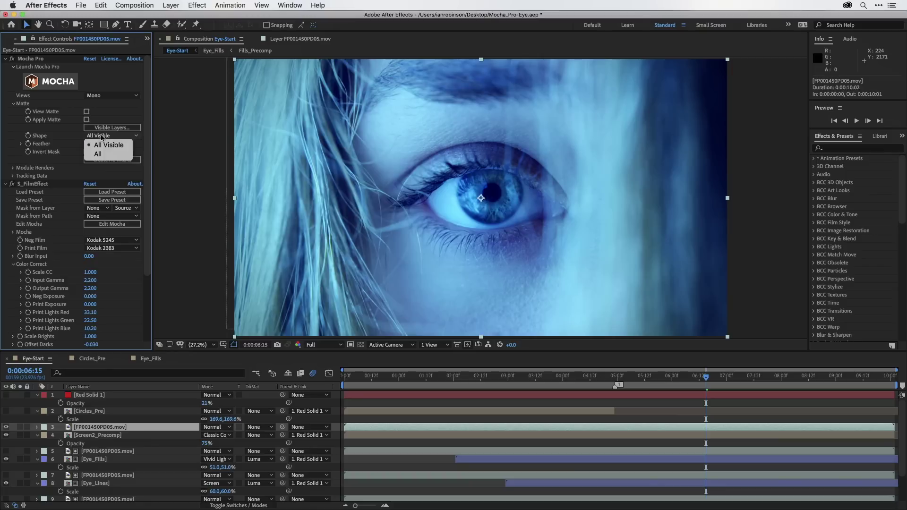
click(72, 135)
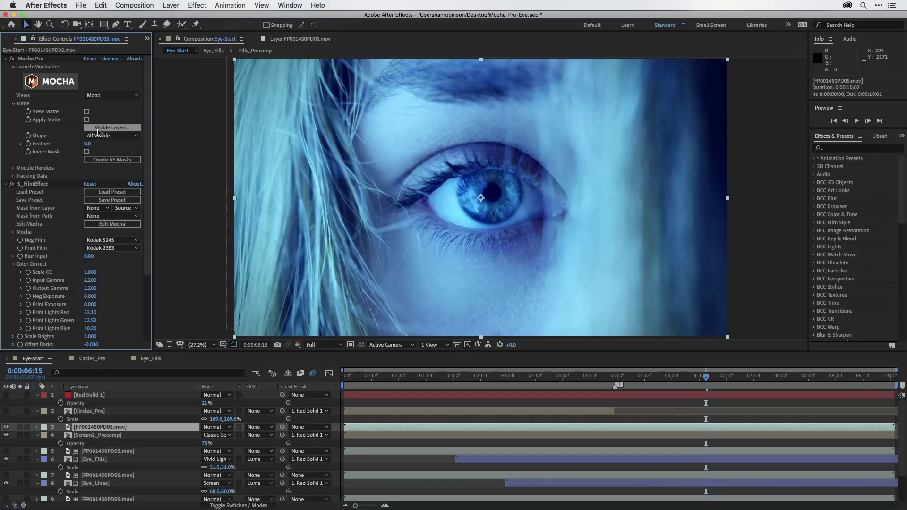
click(99, 128)
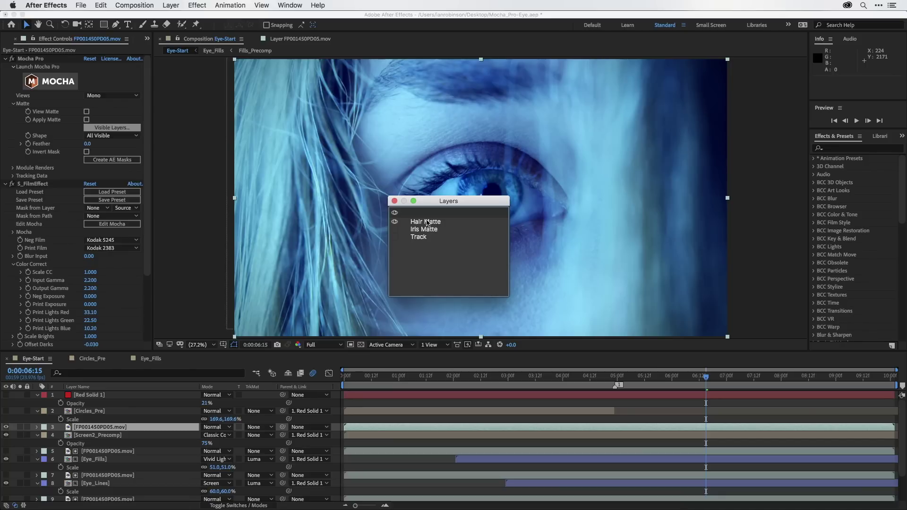
click(394, 201)
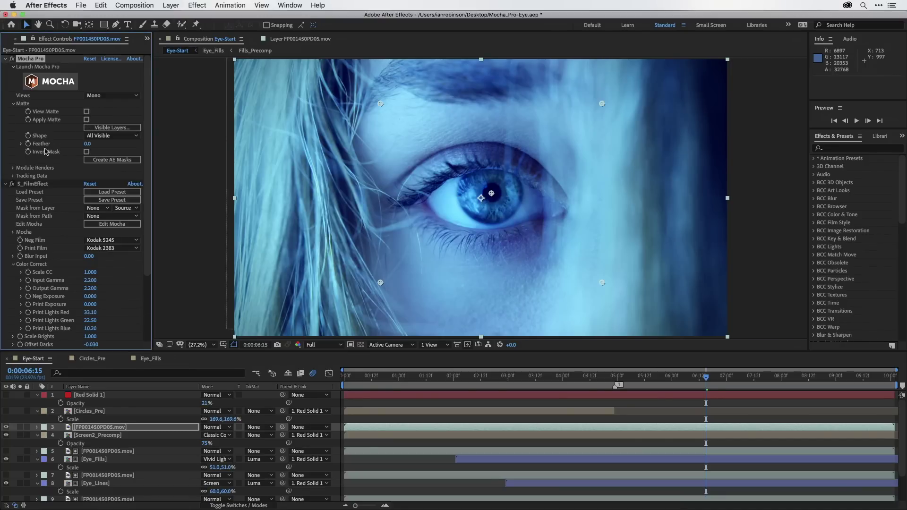
click(101, 137)
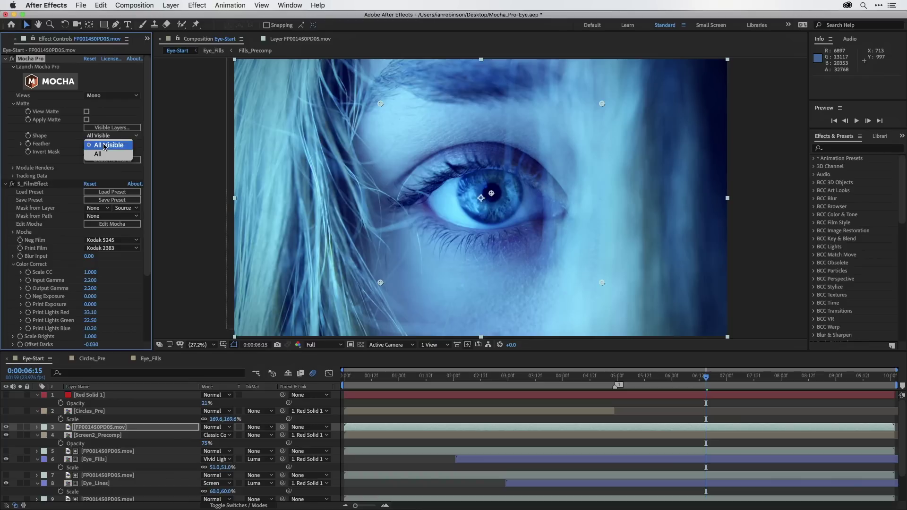
click(106, 138)
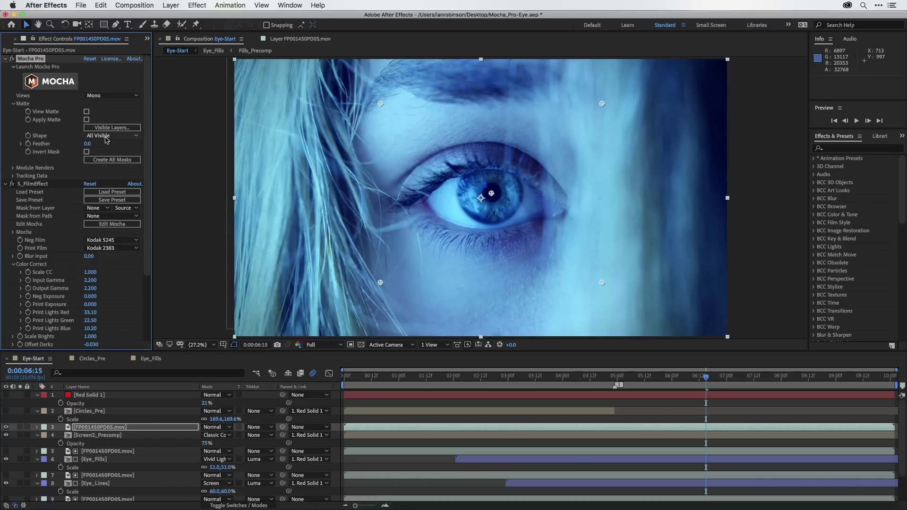
click(101, 161)
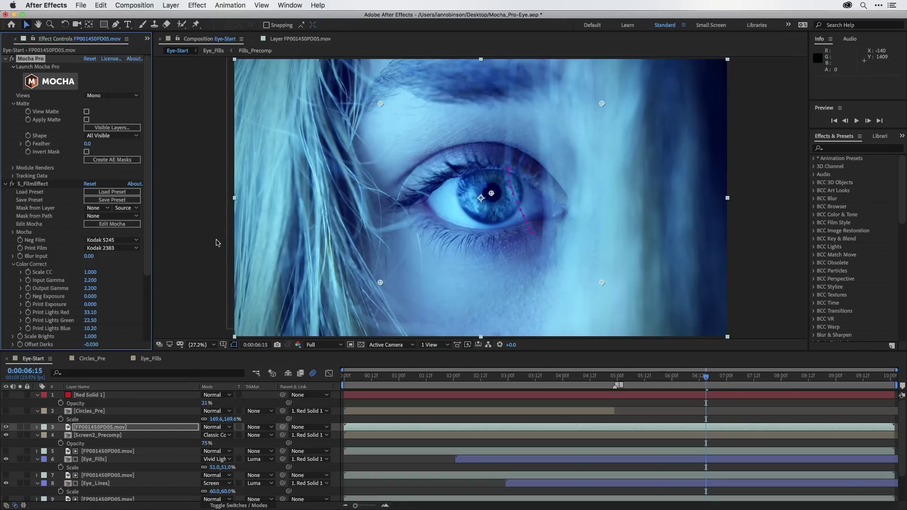
- Reveal the masks of the moved footage layer and select the Hair Matte mask path with its keyframes
click(87, 428)
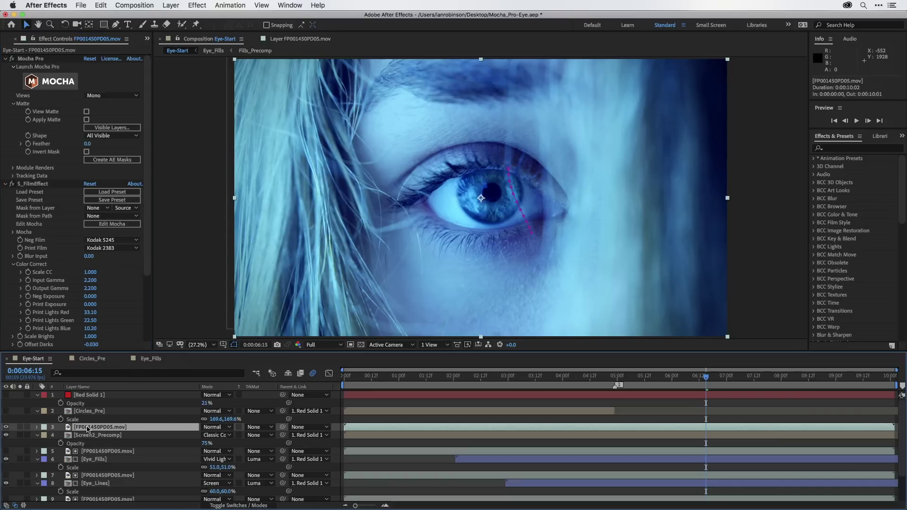
key(m)
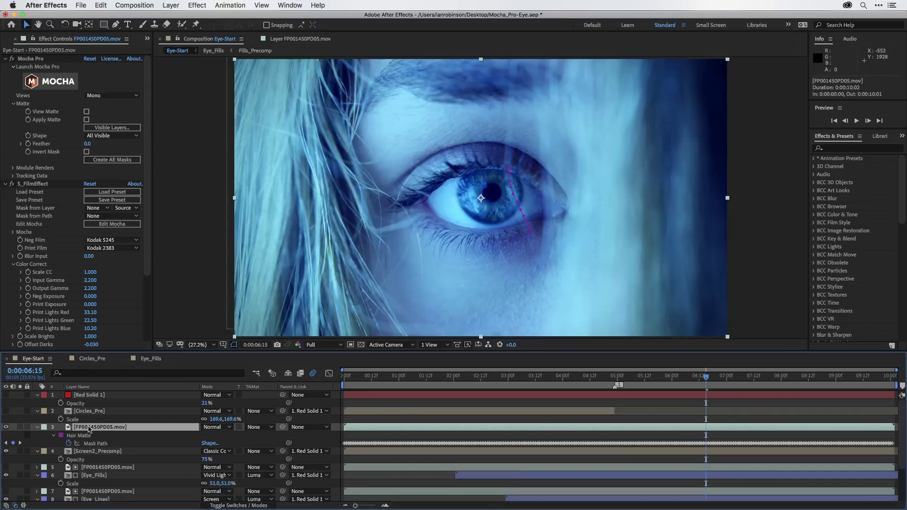
click(94, 443)
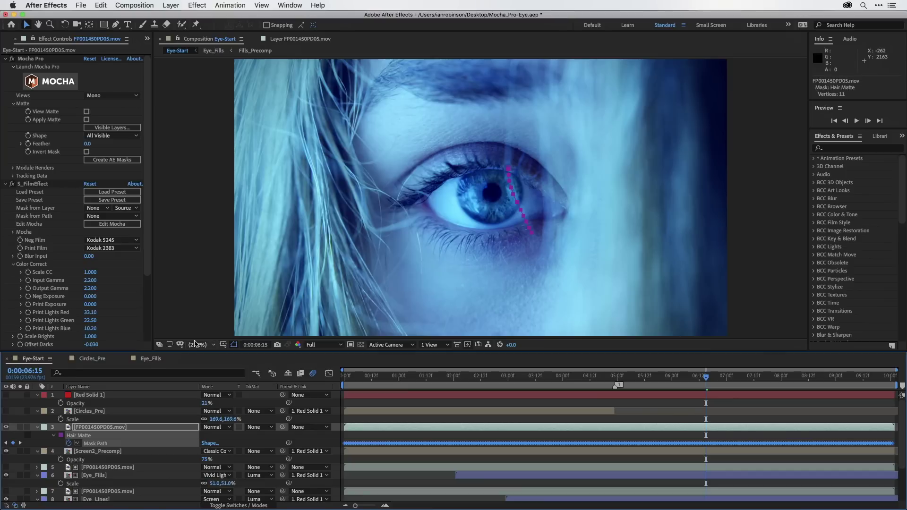
- Apply the Stroke effect to the moved footage layer's Hair Matte path and increase its brush size to 36.4
click(79, 429)
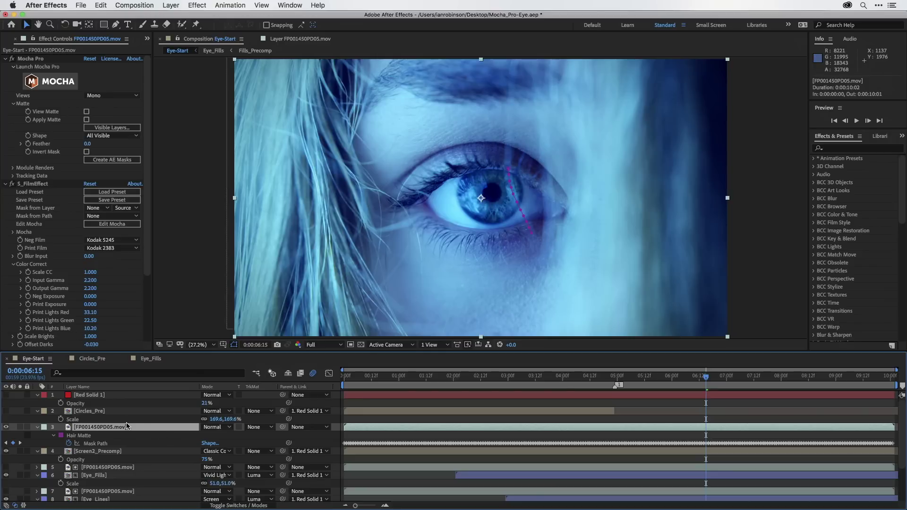
click(197, 5)
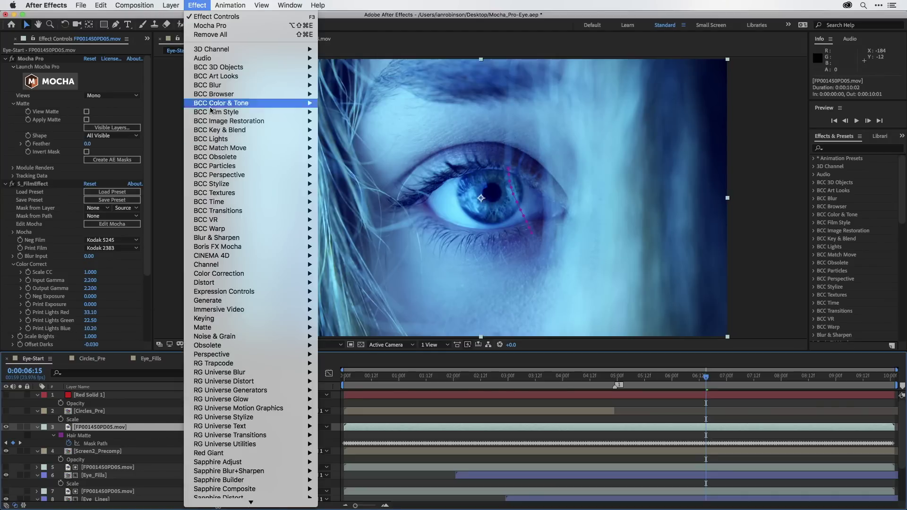
mouse_move(229, 301)
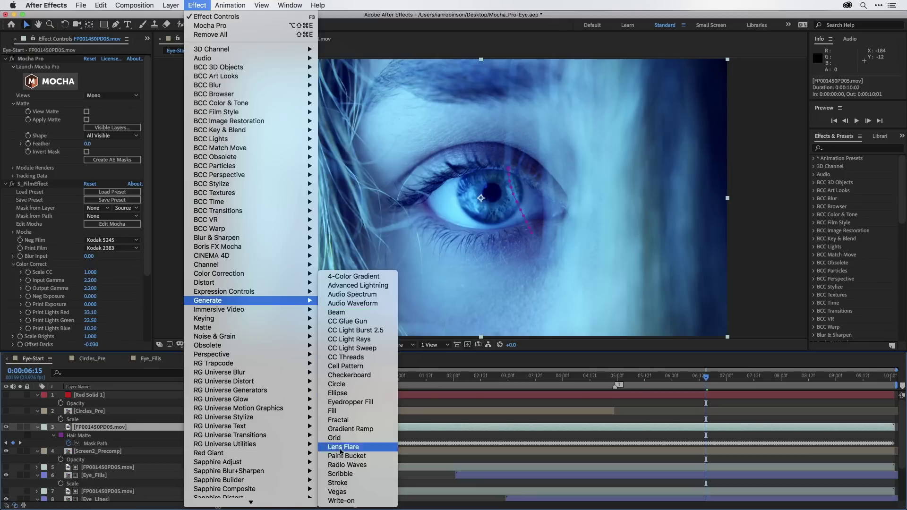
click(337, 482)
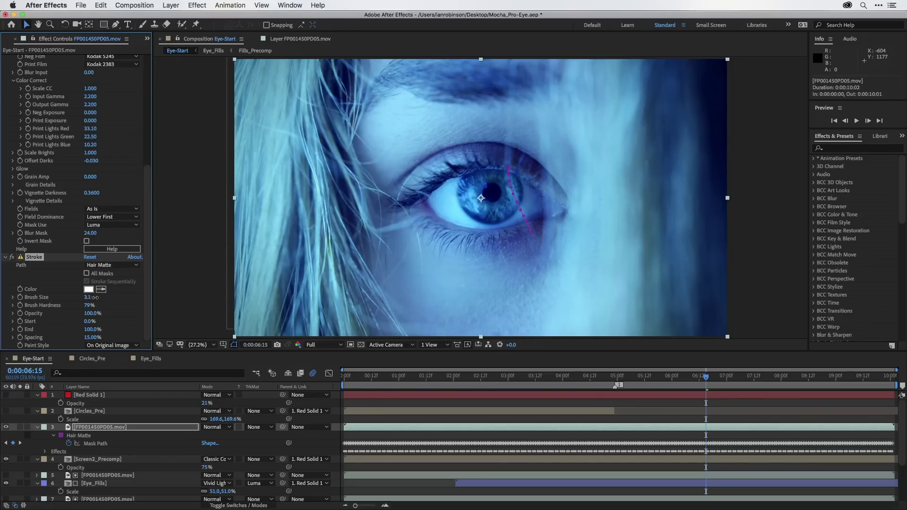
drag(95, 298, 246, 291)
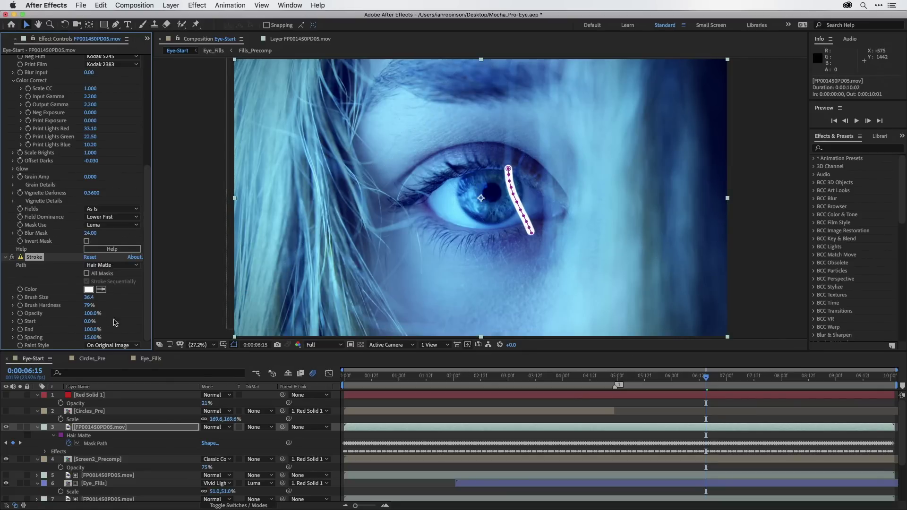
- Soften the stroke to 17% brush hardness and keyframe its brush size at 44.6 at 0:00:06:15
drag(89, 306, 63, 306)
drag(41, 305, 1, 310)
drag(89, 303, 1, 300)
drag(66, 308, 6, 309)
drag(112, 297, 129, 298)
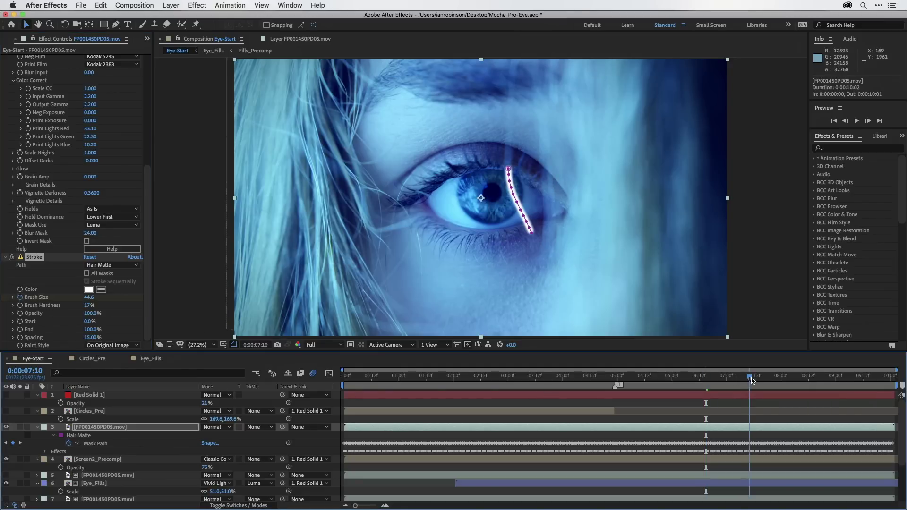
- Solo the stroked footage layer and set the Stroke brush size to 33.6 at 0:00:10:01
drag(706, 377, 791, 380)
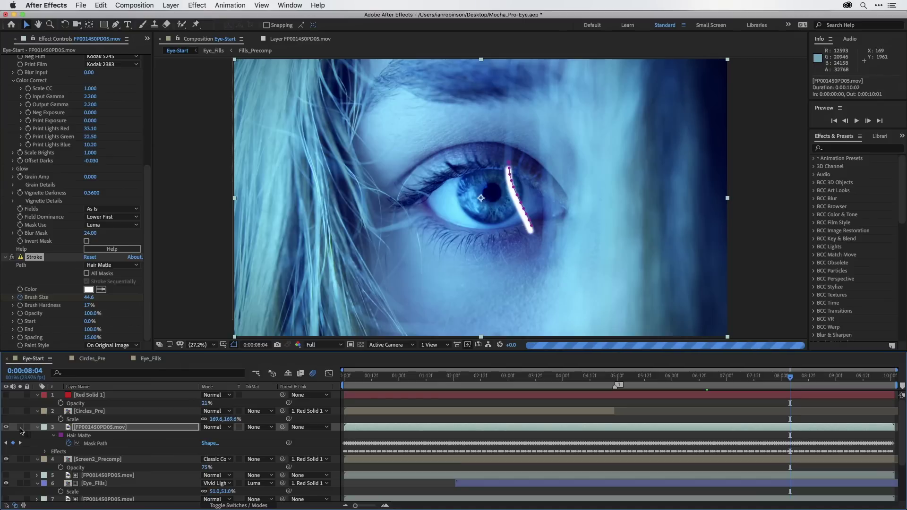
click(20, 427)
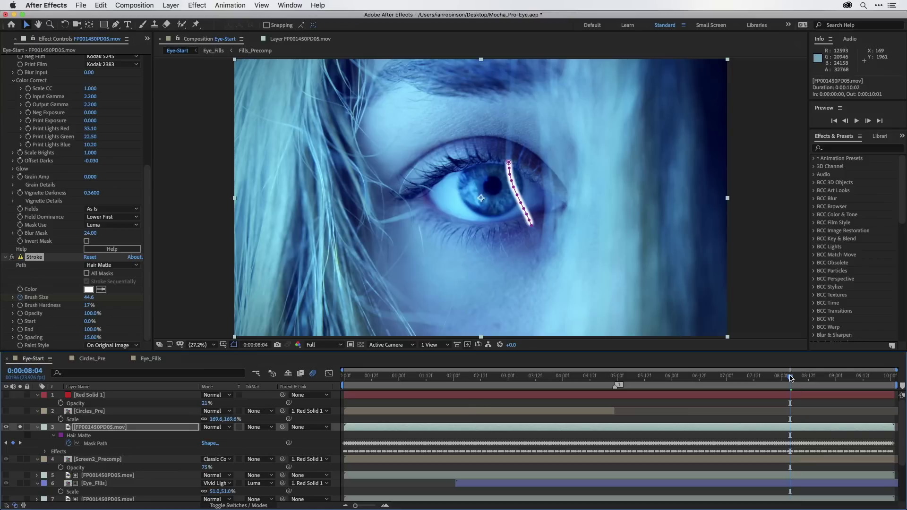
drag(791, 378, 906, 375)
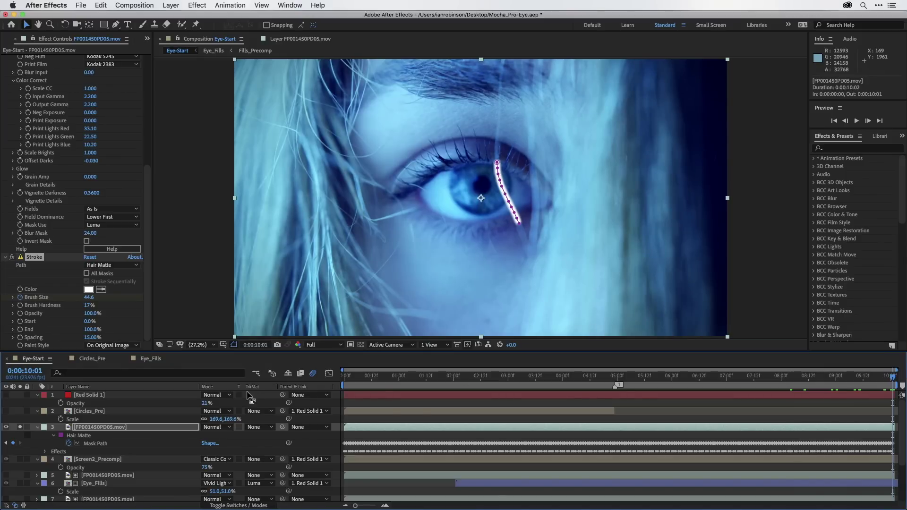
mouse_move(93, 298)
mouse_down()
mouse_move(26, 306)
mouse_move(112, 289)
mouse_move(101, 290)
mouse_up()
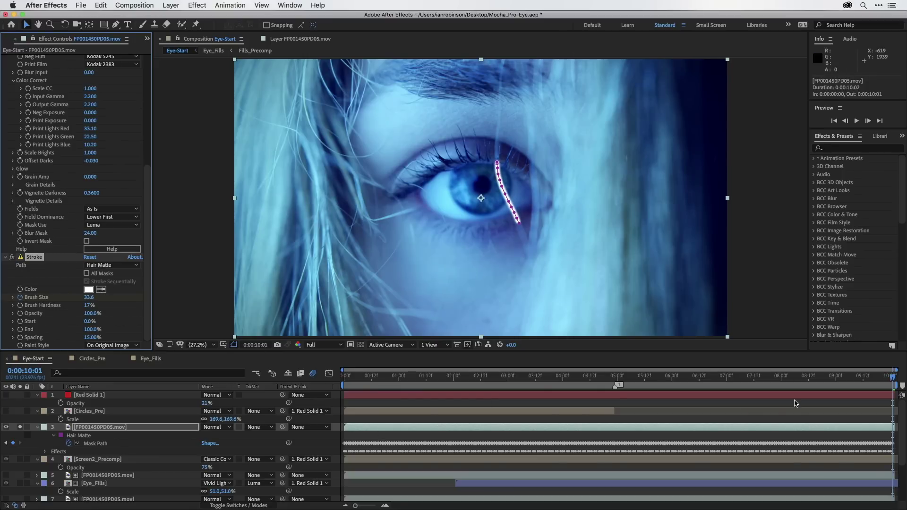
click(105, 428)
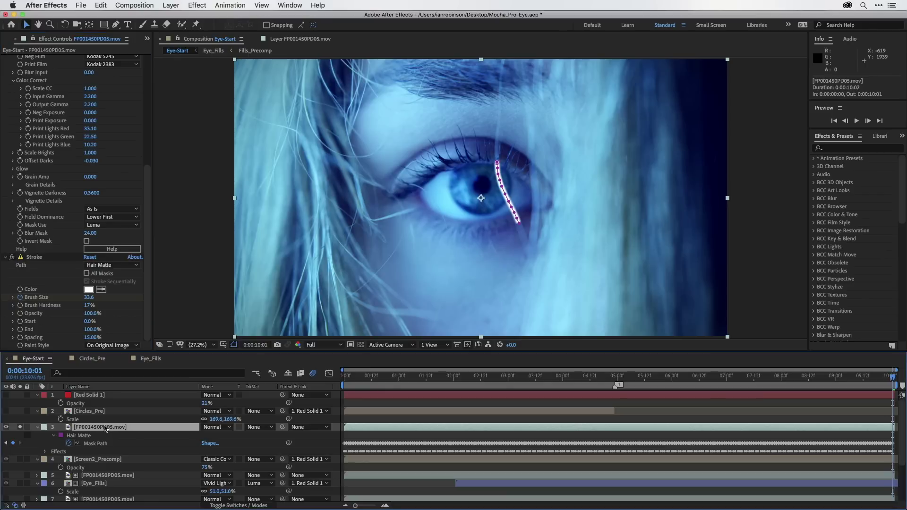
- Reveal the animated properties of the stroked footage layer and collapse its Mocha Pro keyframe group
key(u)
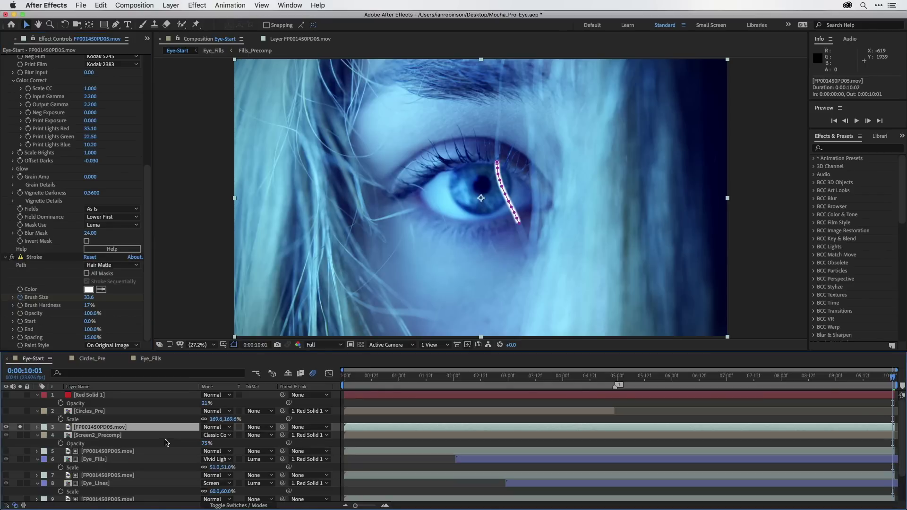
key(u)
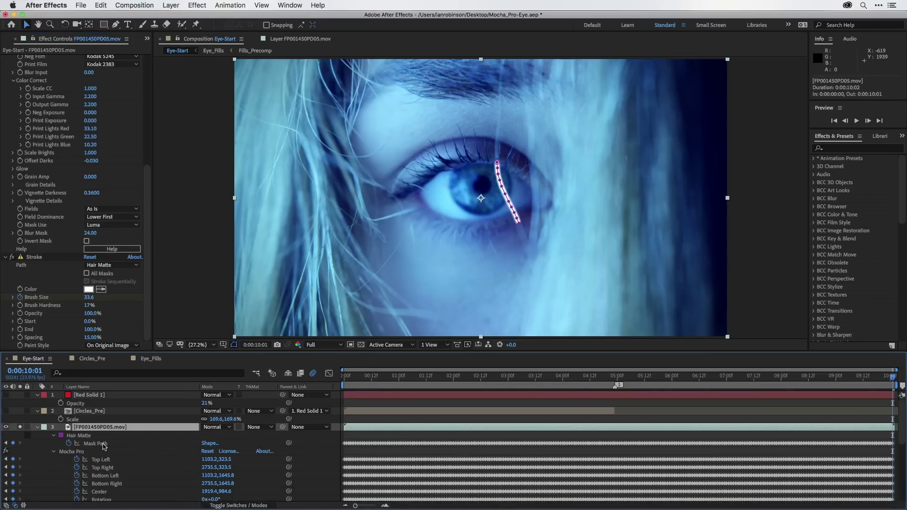
click(54, 453)
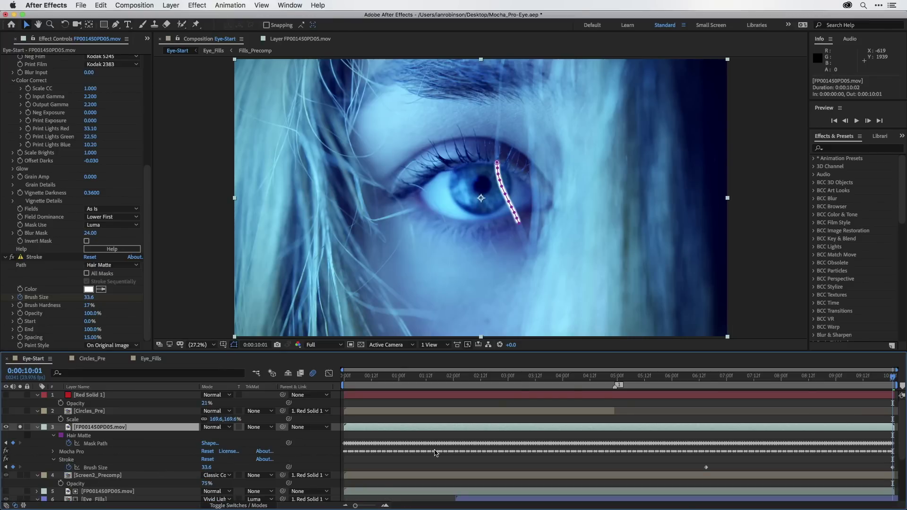
- Move the Blur Levels marker layer directly above the stroked footage layer
mouse_move(859, 378)
mouse_down()
mouse_move(553, 401)
mouse_move(643, 400)
mouse_move(561, 404)
mouse_up()
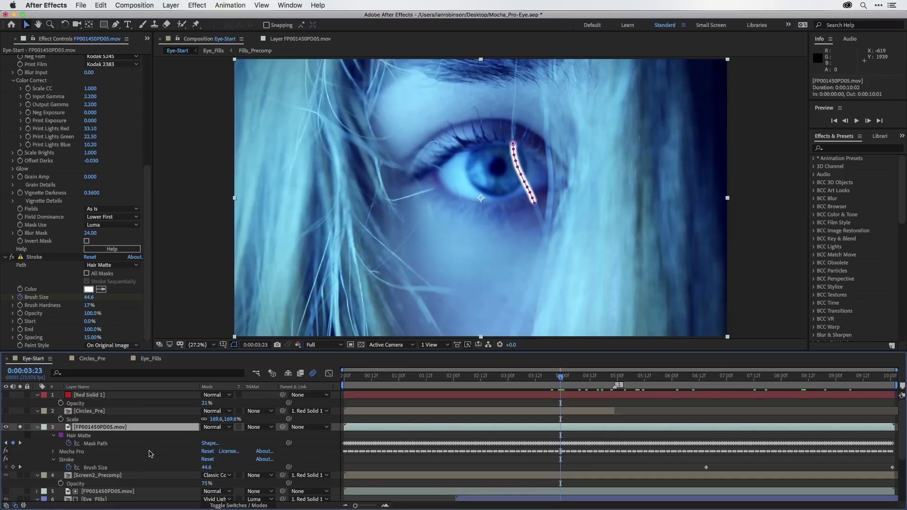
scroll(150, 454, down, 4)
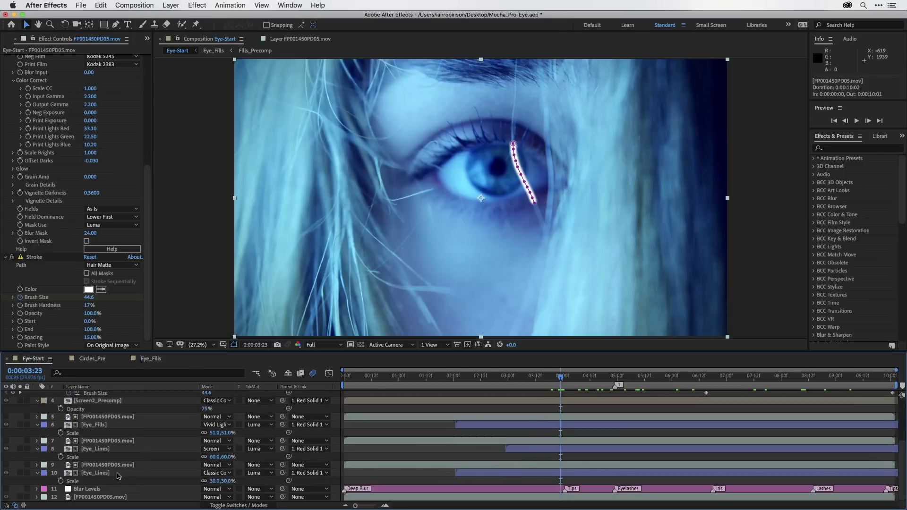
click(98, 489)
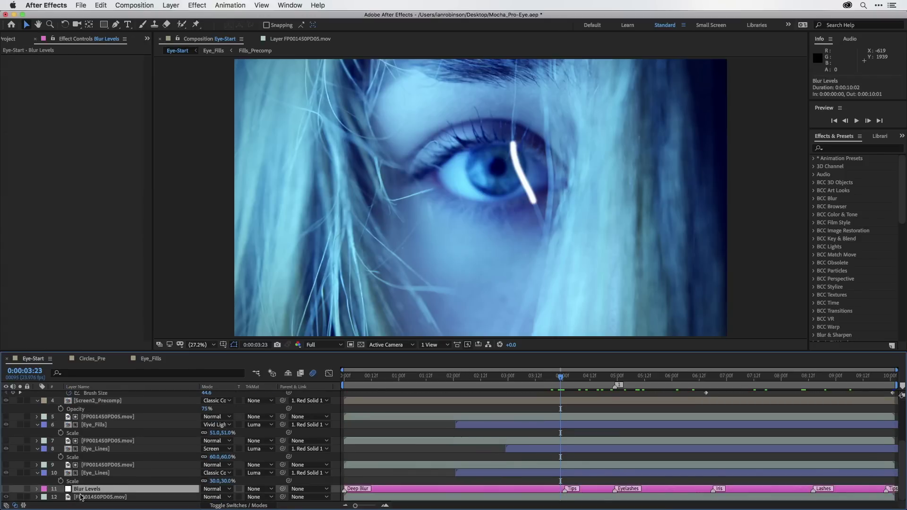
drag(76, 490, 92, 425)
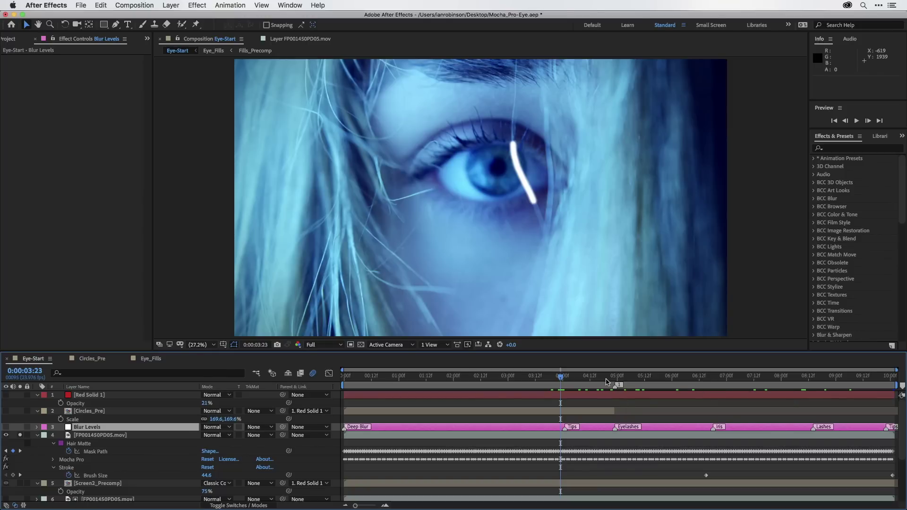
- Keyframe the Stroke brush size at 23.6 at the Tips marker (0:00:04:01) and 36.1 at the Eyelashes marker (0:00:04:23)
drag(608, 381, 565, 386)
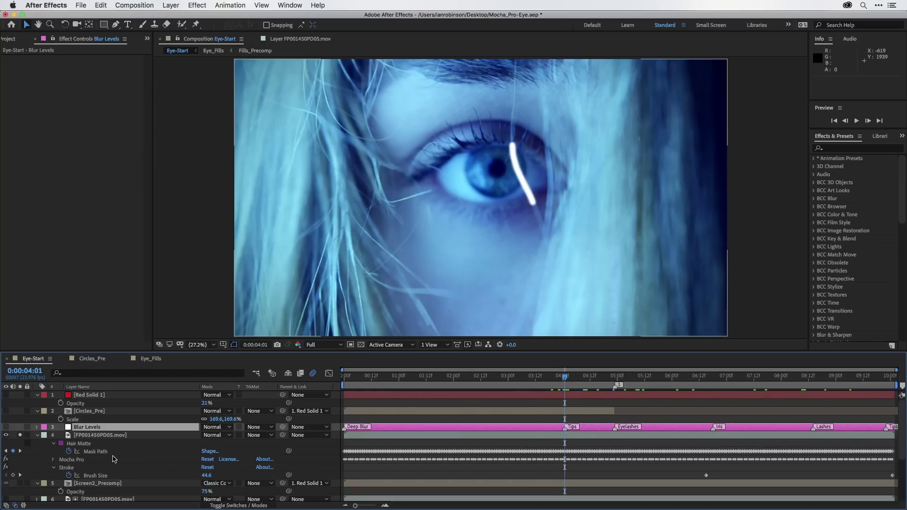
drag(206, 477, 115, 485)
click(615, 385)
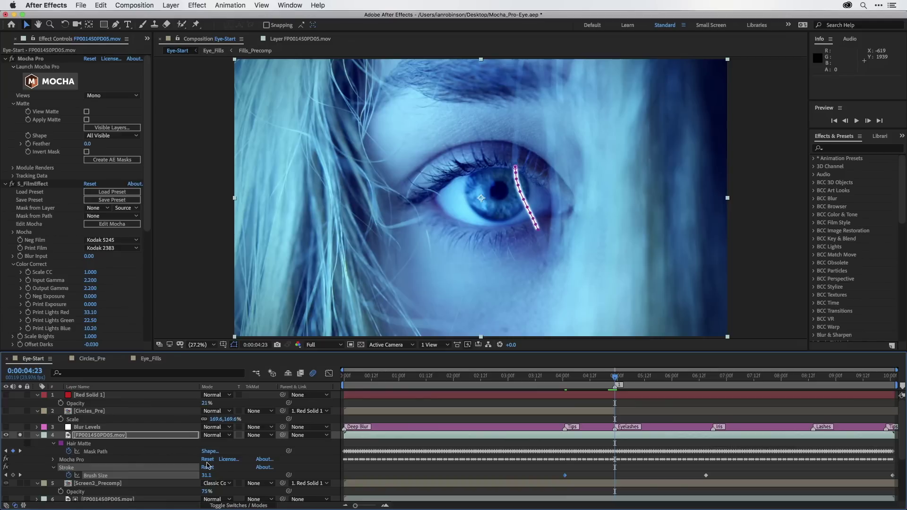
drag(207, 476, 221, 474)
- Shift the 0:00:06:15 brush size keyframe to the Iris marker at 0:00:06:18 and set its value to 45.9
drag(688, 375, 714, 382)
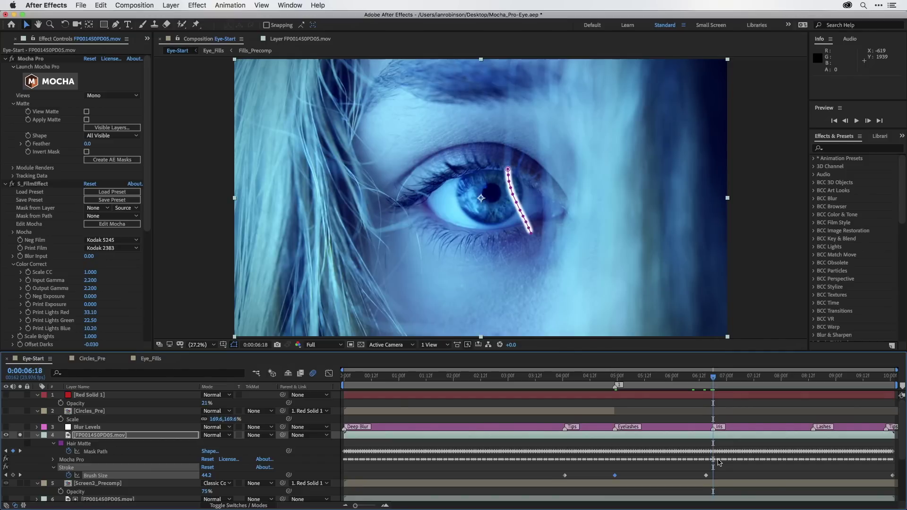
drag(707, 475, 714, 475)
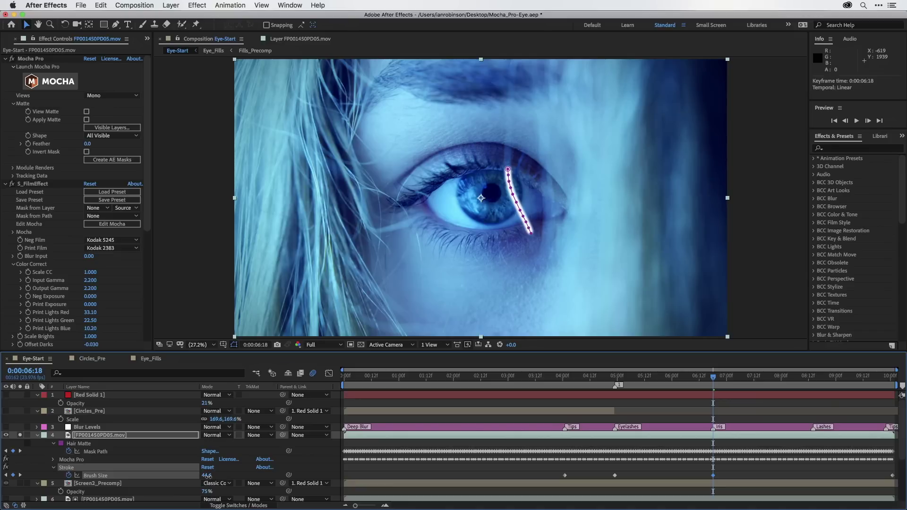
drag(205, 477, 199, 477)
- Copy the Eyelashes brush size keyframe to the Lashes marker at 0:00:08:14 and keyframe the brush size at 96.0 at 0:00:00:00
click(813, 378)
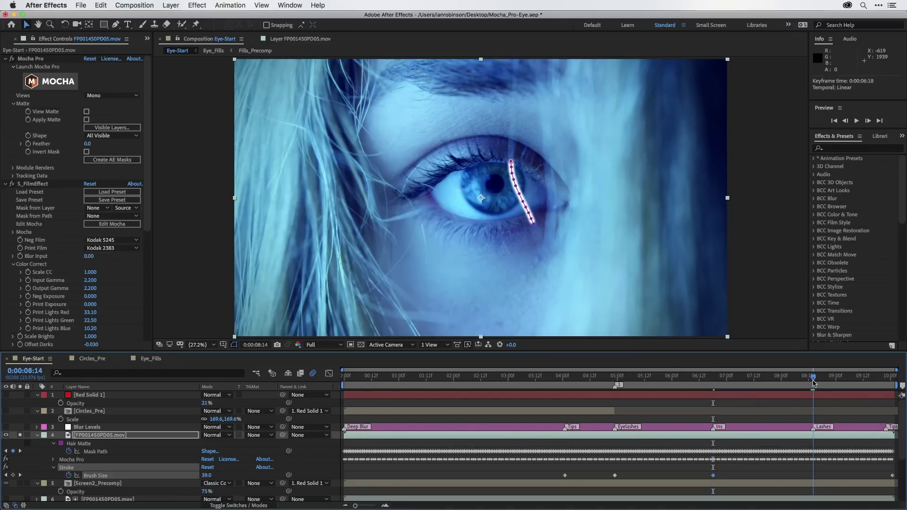
drag(621, 472, 610, 478)
key(super+v)
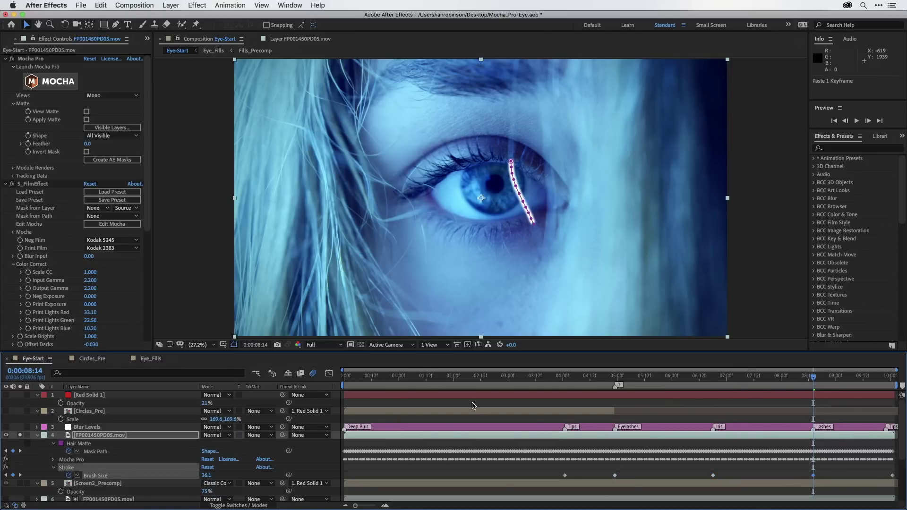
drag(390, 378, 333, 380)
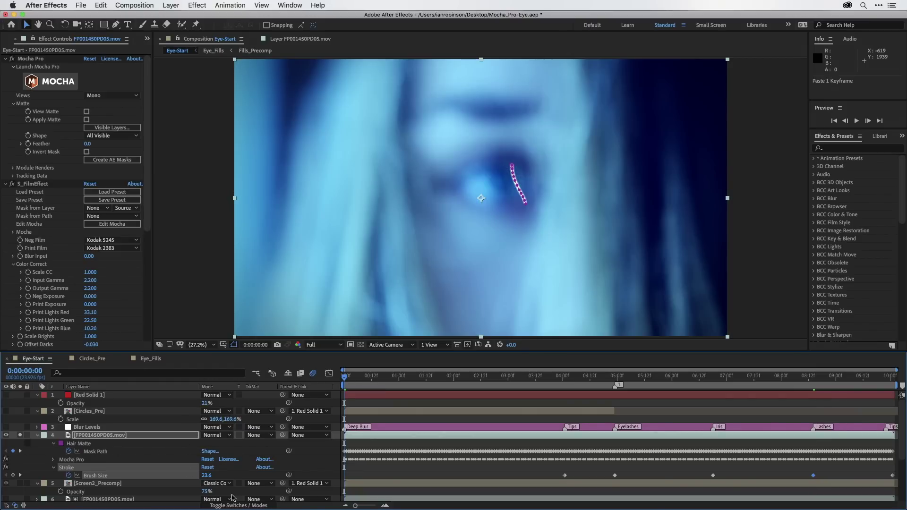
drag(208, 478, 383, 455)
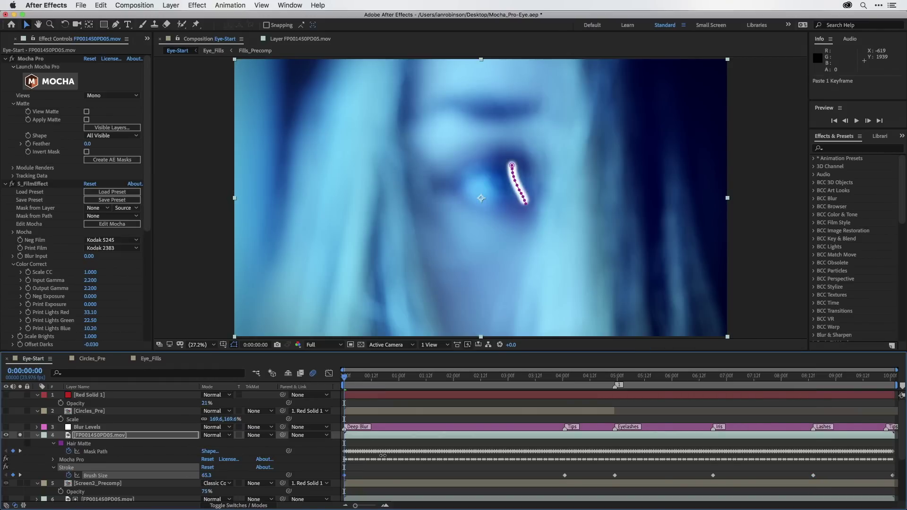
drag(528, 455, 529, 455)
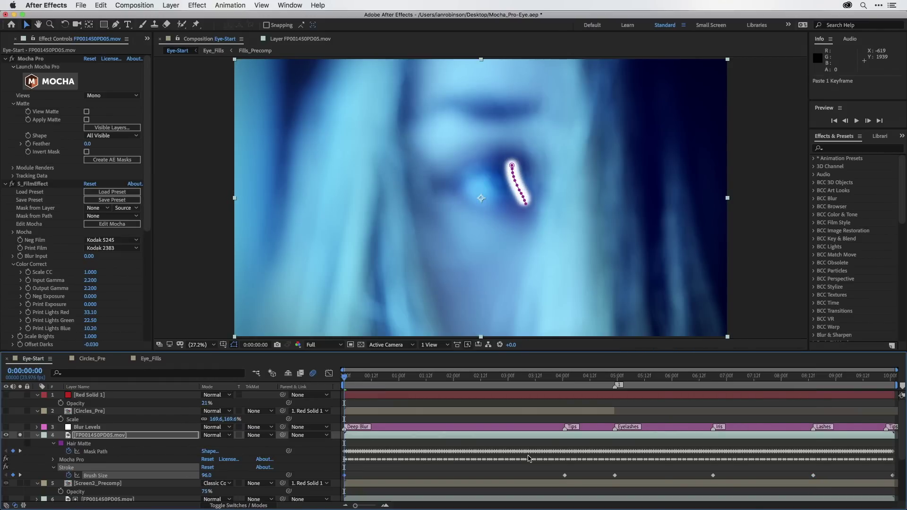
- Collapse the footage layer's S_FilmEffect settings and set the Stroke paint style to Reveal Original Image
click(86, 436)
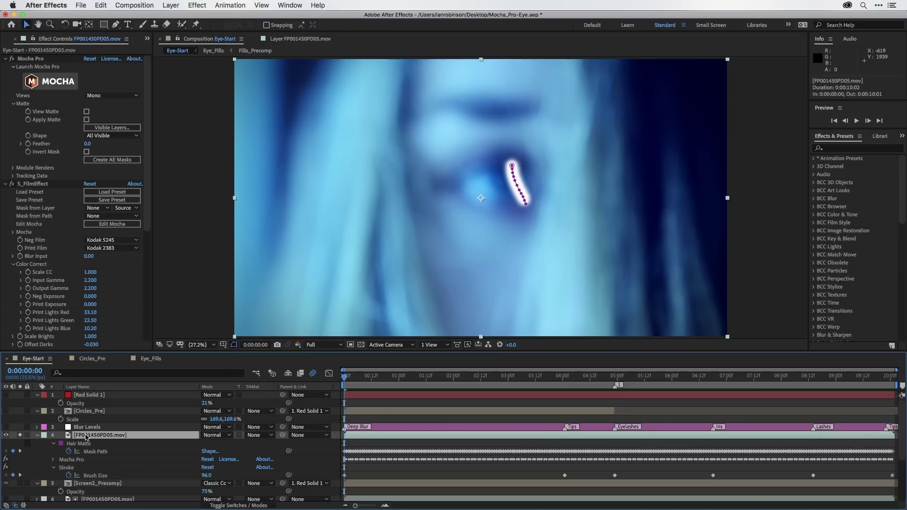
click(5, 185)
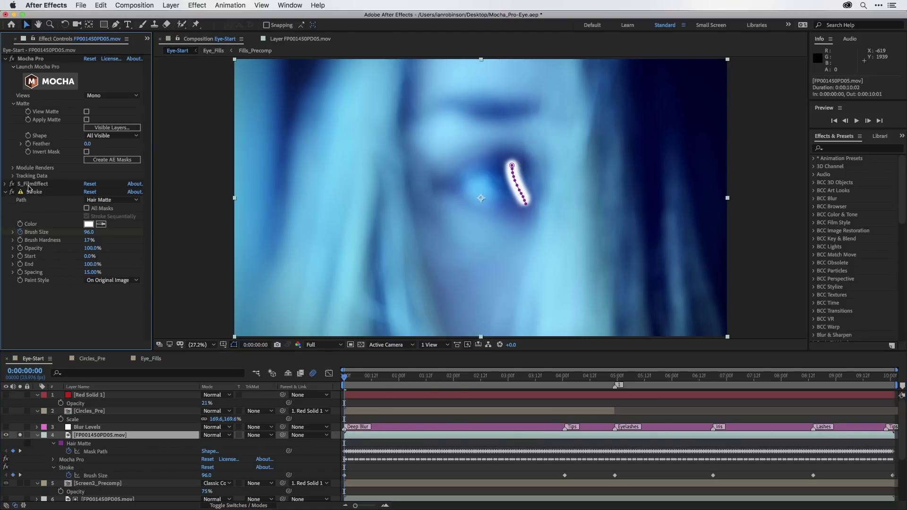
click(43, 192)
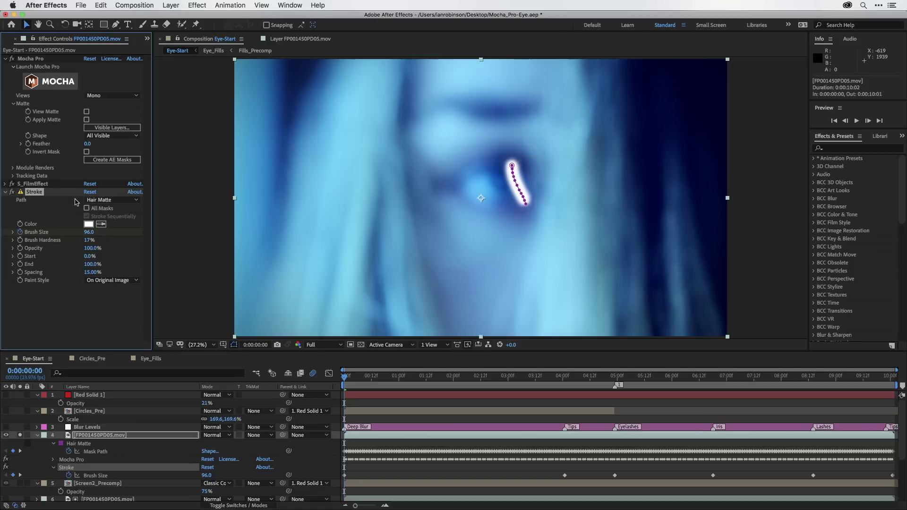
click(112, 281)
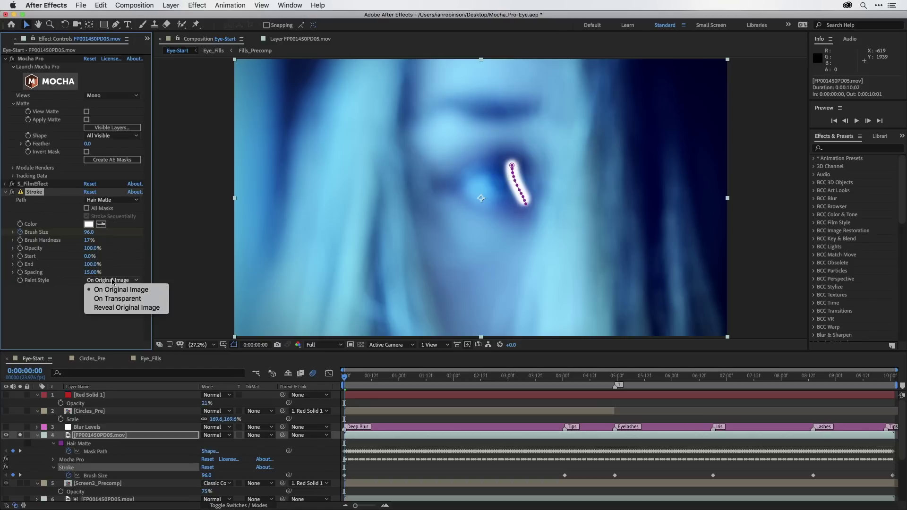
click(122, 309)
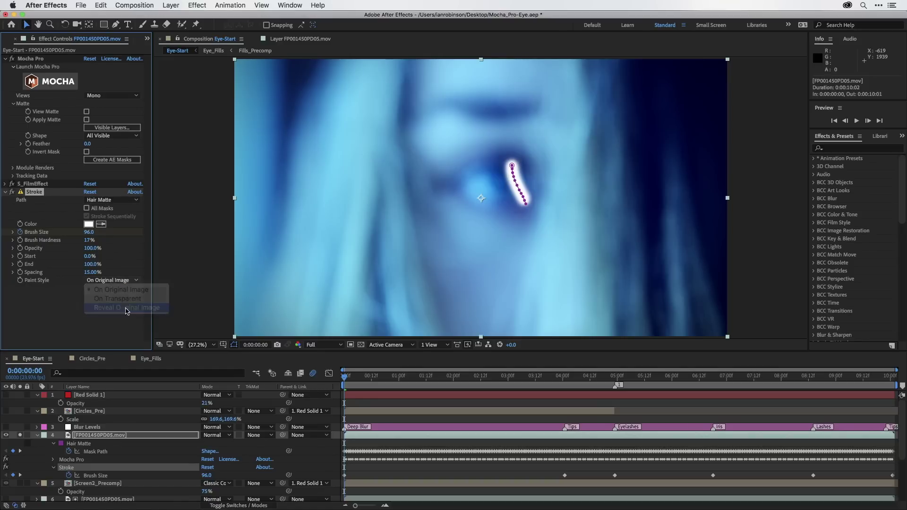
- Unsolo the stroked footage layer and check the hair over the graphics at the Tips, Eyelashes and Iris markers
click(86, 438)
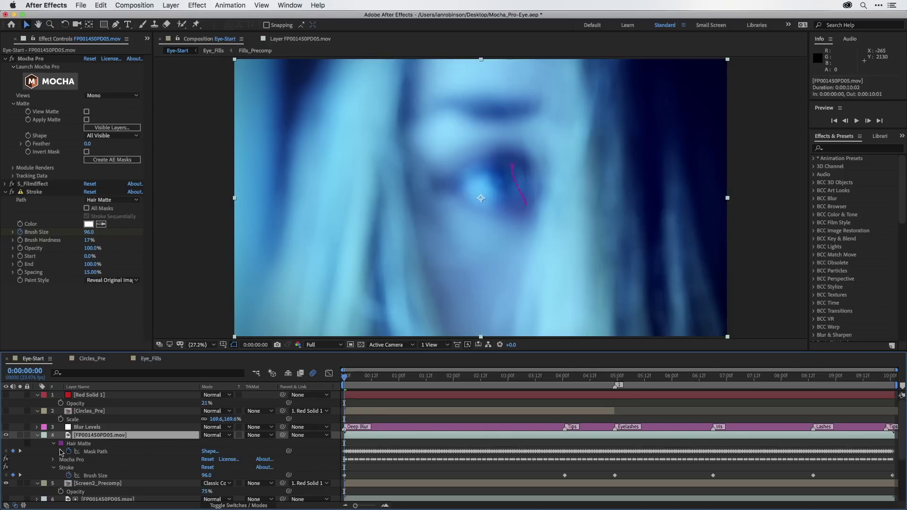
click(36, 460)
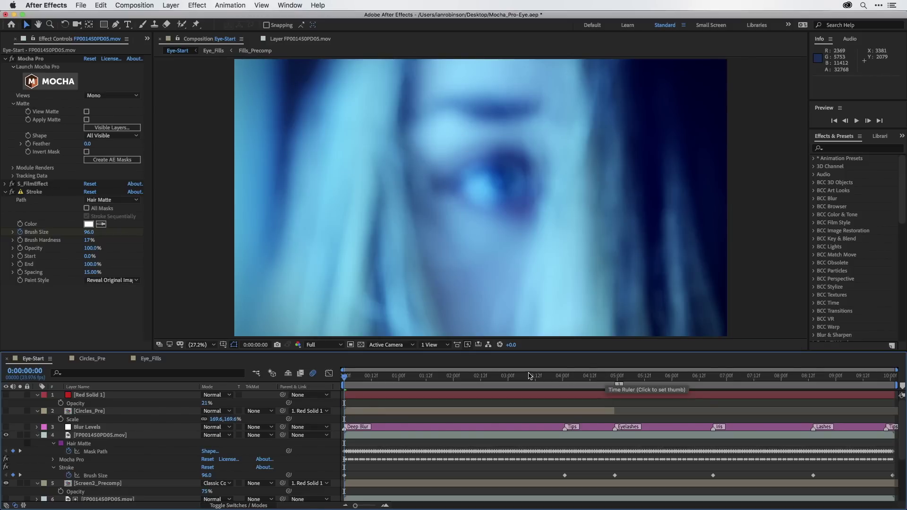
drag(524, 376, 566, 373)
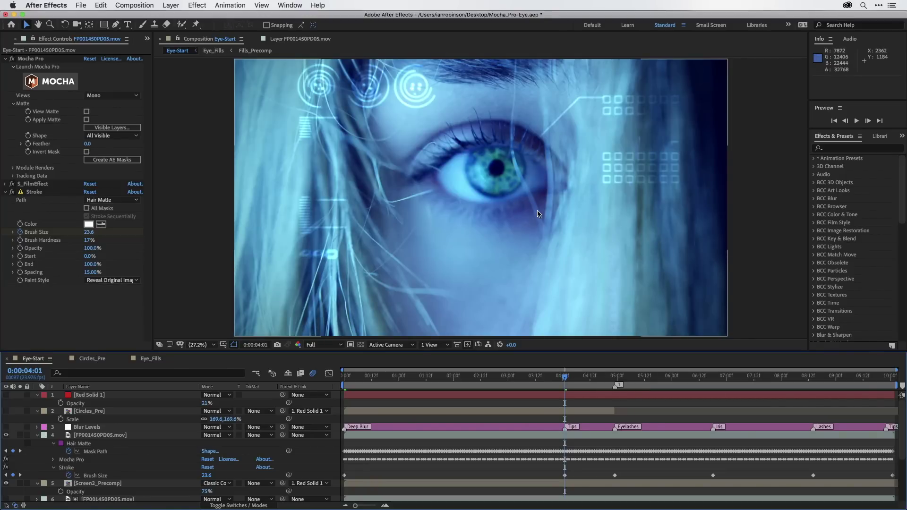
drag(611, 377, 614, 377)
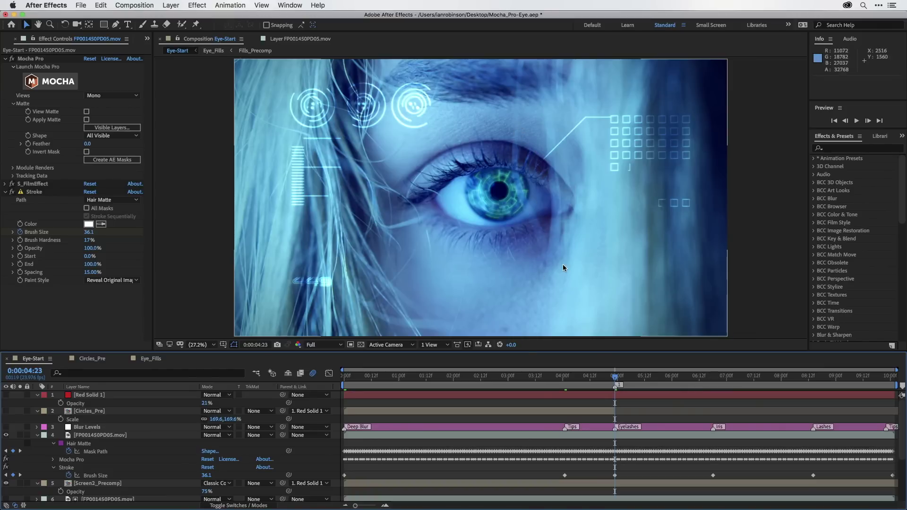
click(713, 378)
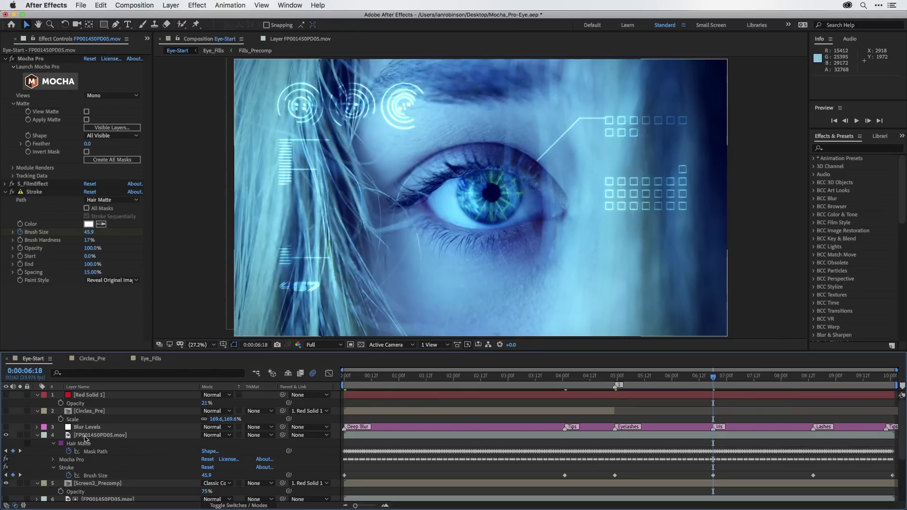
- Rename the stroked footage layer as Hair Over
click(78, 438)
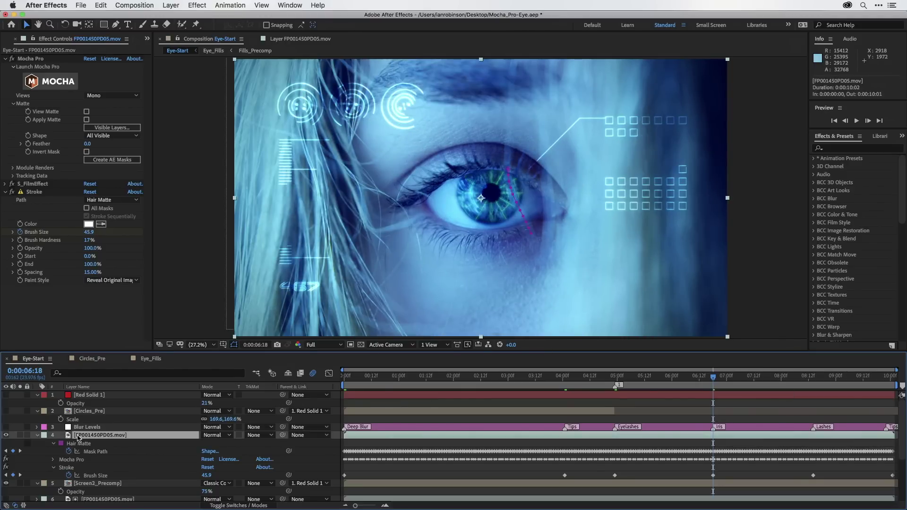
key(Return)
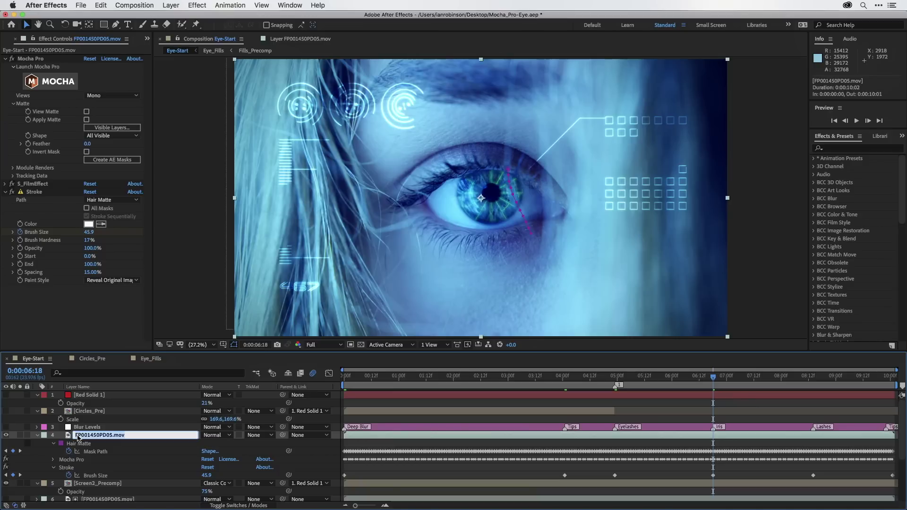
text(Hair Over)
key(Return)
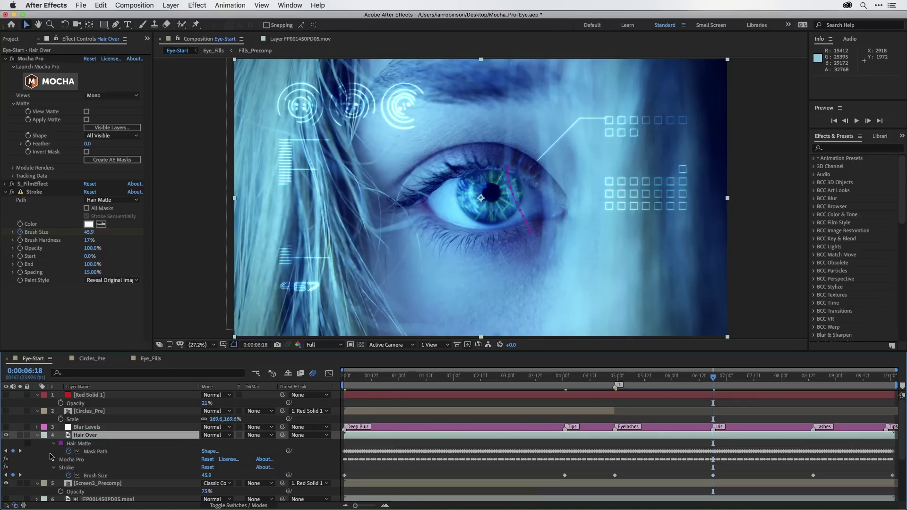
- Make the Circles_Pre layer visible, reveal its keyframed properties and enable its S_RackDefocus effect
click(90, 412)
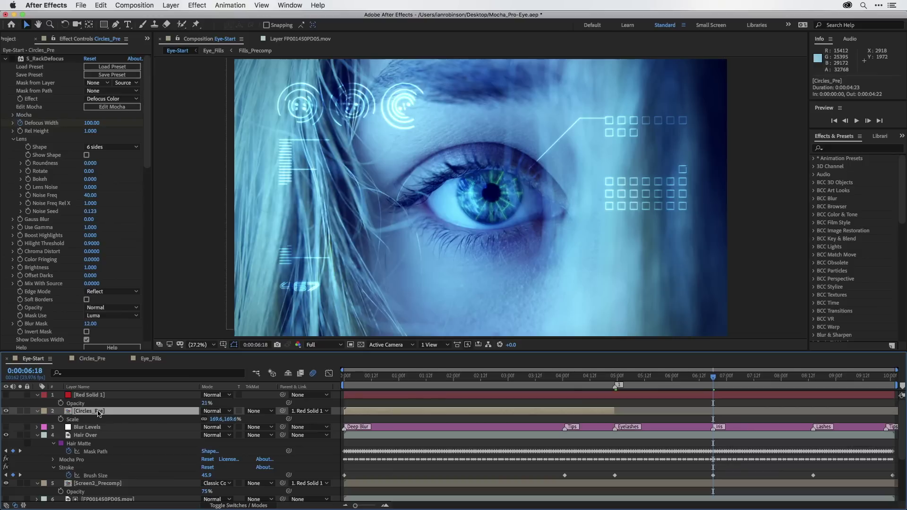
key(u)
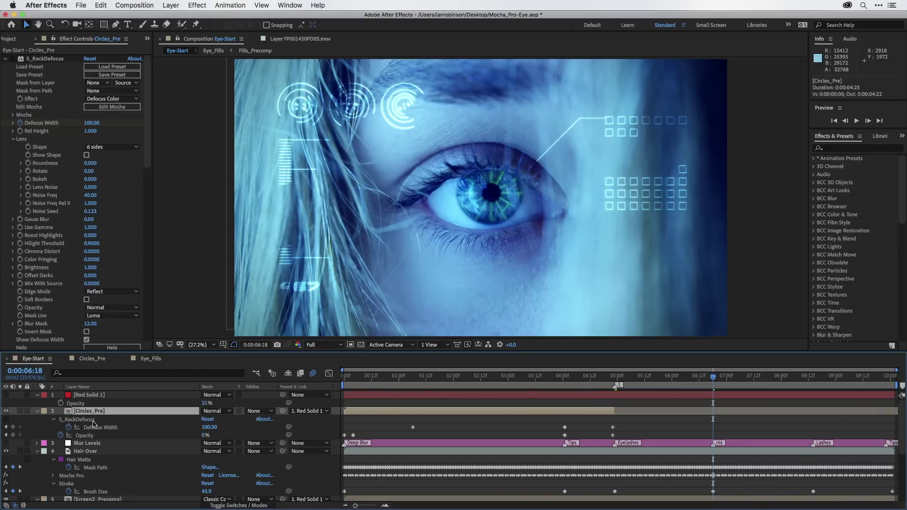
click(13, 60)
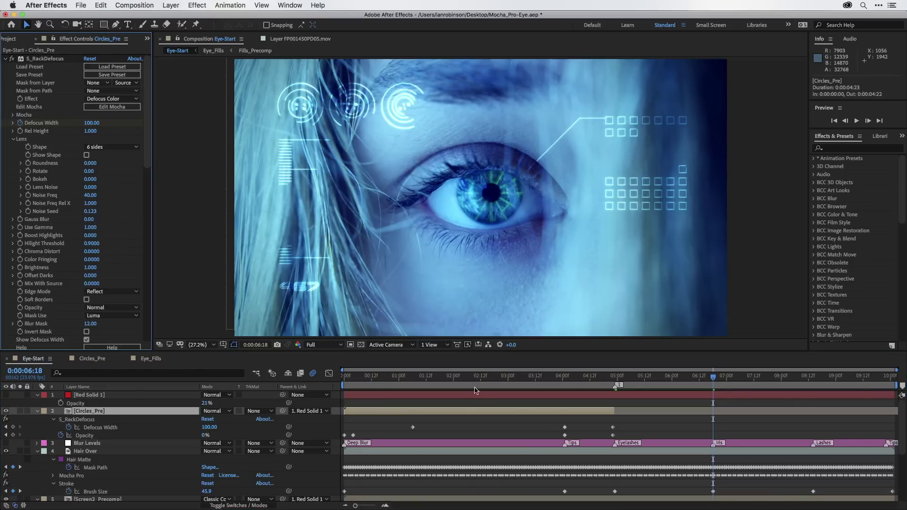
- Review the defocus and fade of the Circles_Pre graphics against the footage between 0:00:01:05 and 0:00:05:02
click(464, 377)
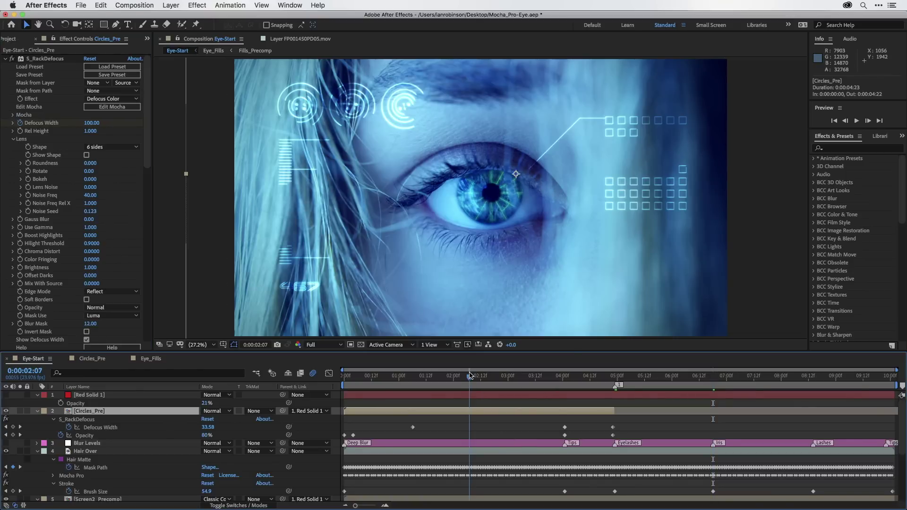
drag(463, 380, 410, 383)
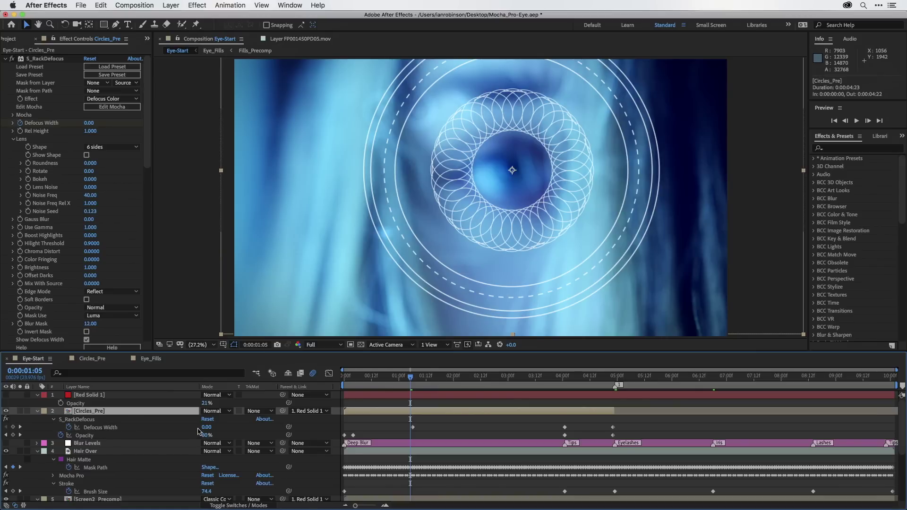
drag(420, 378, 538, 379)
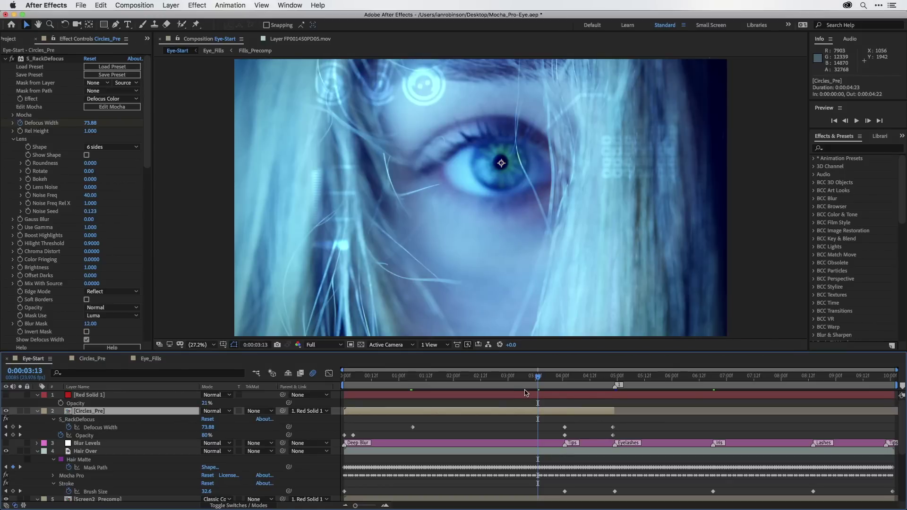
drag(519, 377, 495, 378)
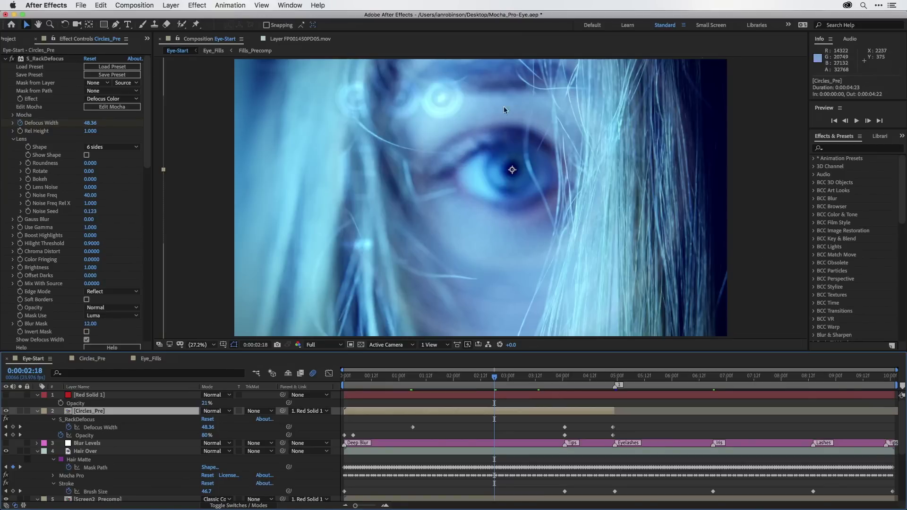
click(461, 378)
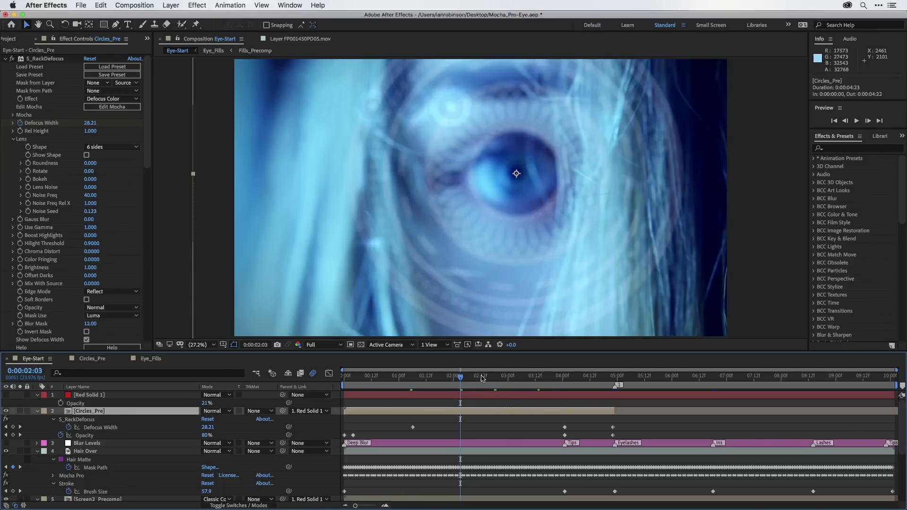
drag(482, 378, 563, 376)
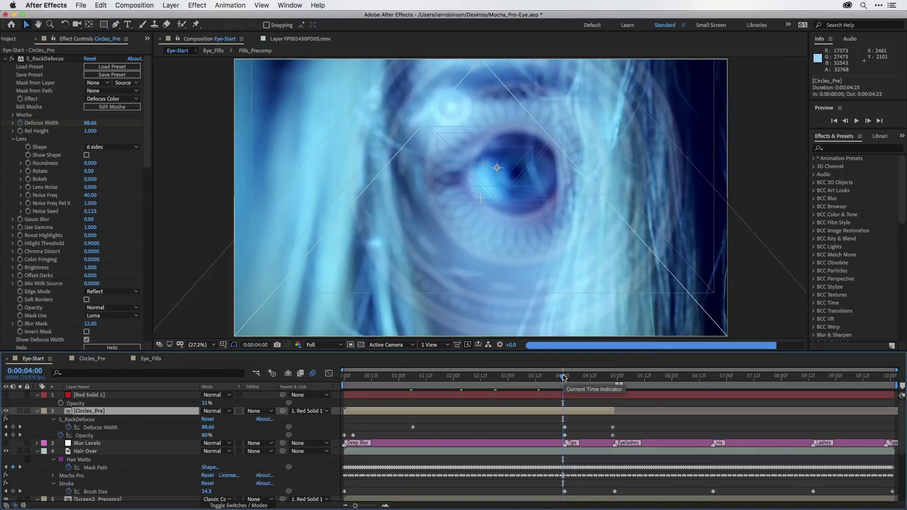
drag(564, 377, 595, 381)
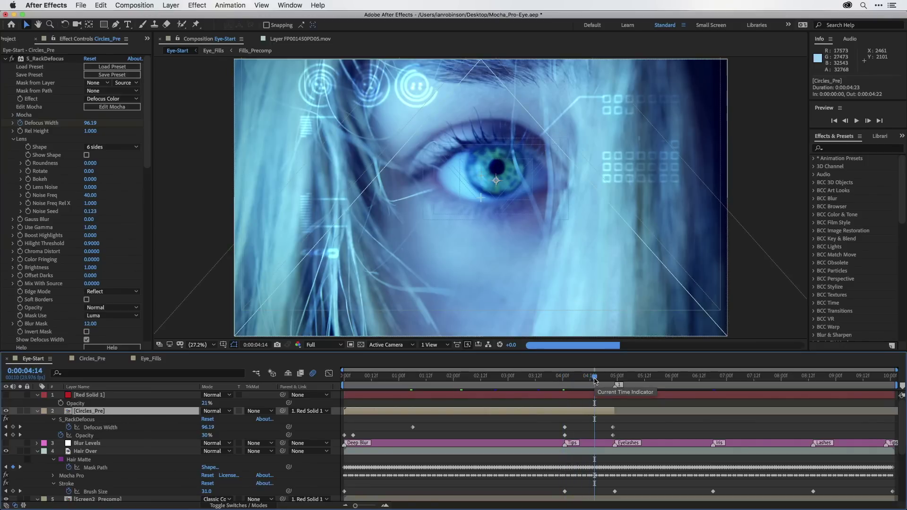
drag(595, 381, 622, 381)
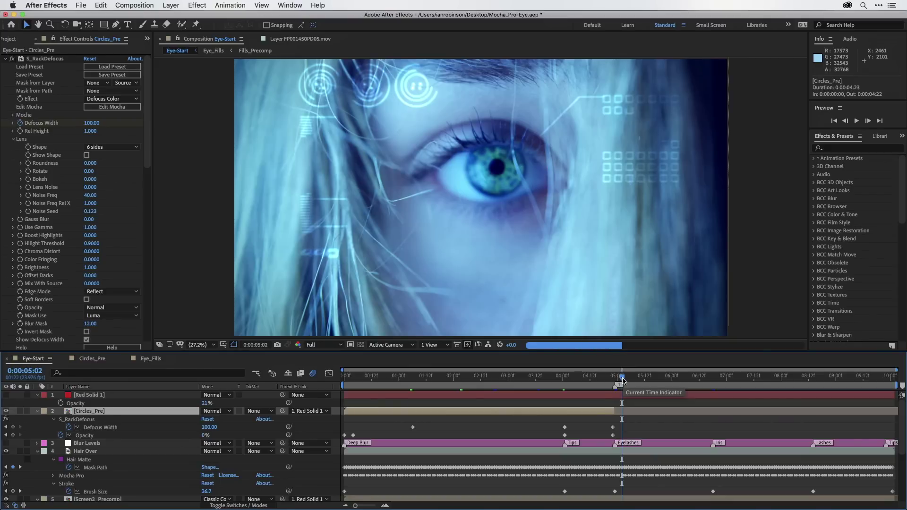